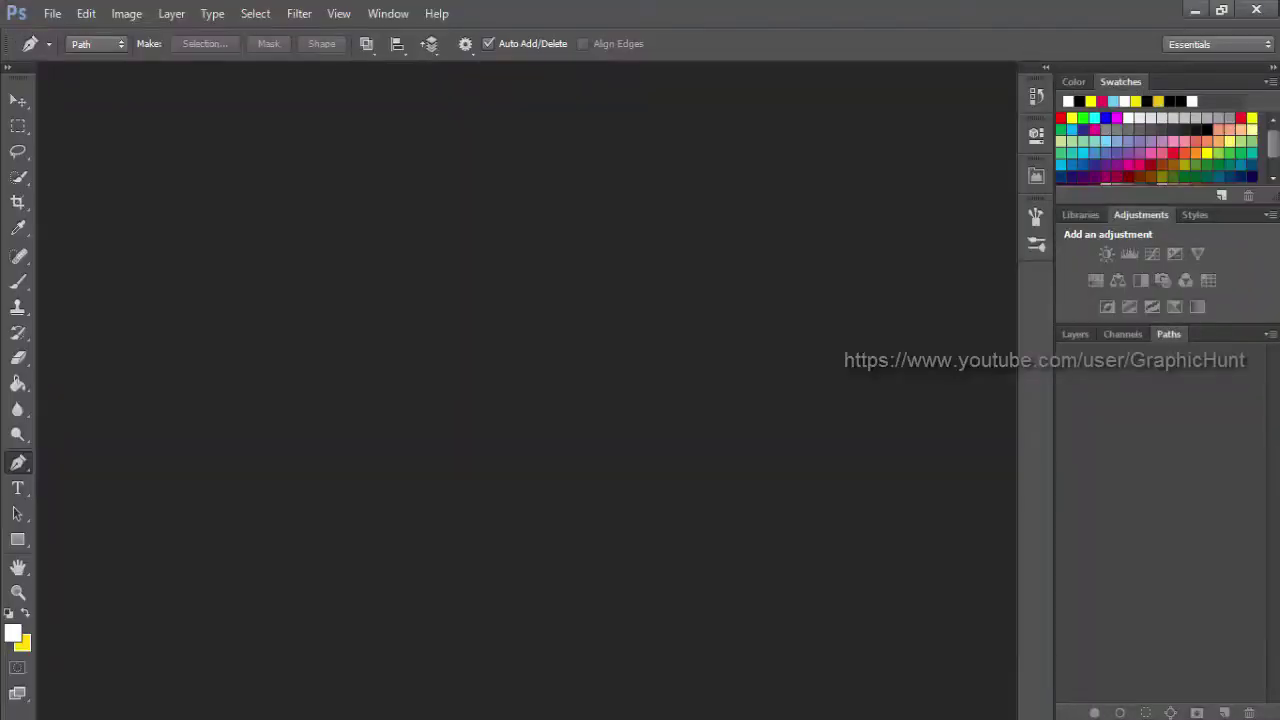
Activate the Move tool and convert the locked Background into an ordinary layer with the default name
{"action": "key", "text": "x"}
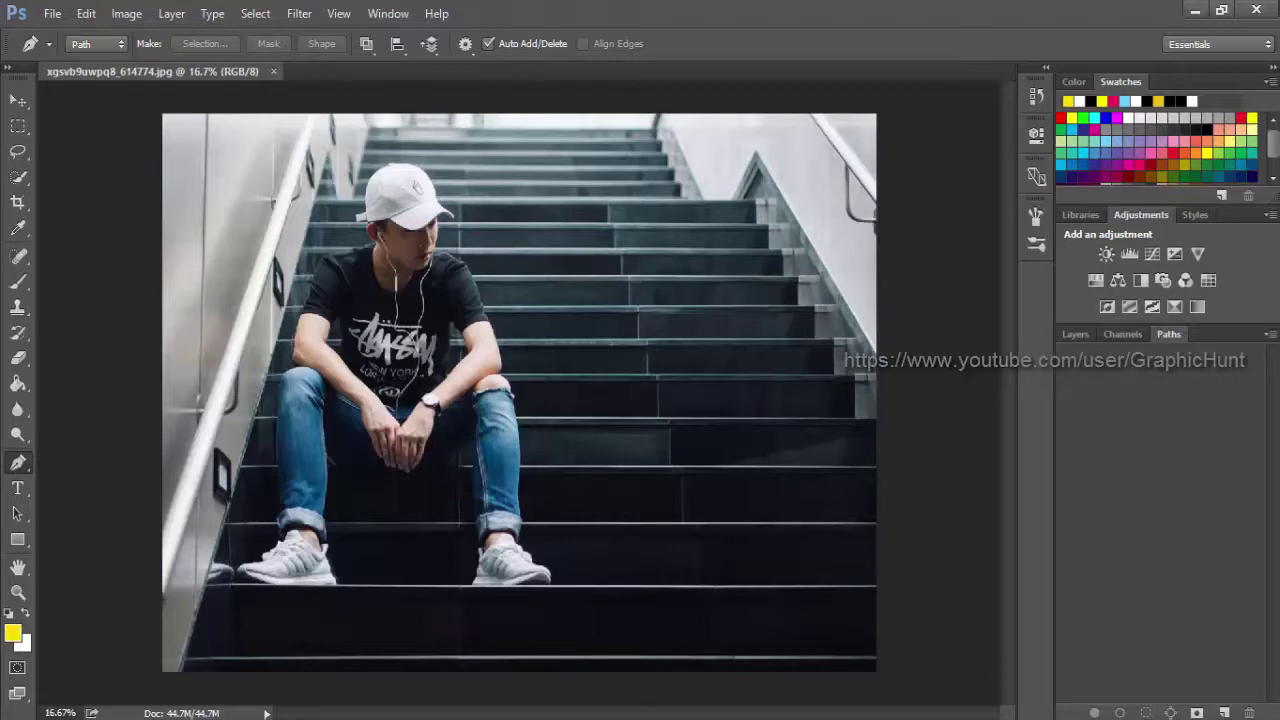
{"action": "key", "text": "v"}
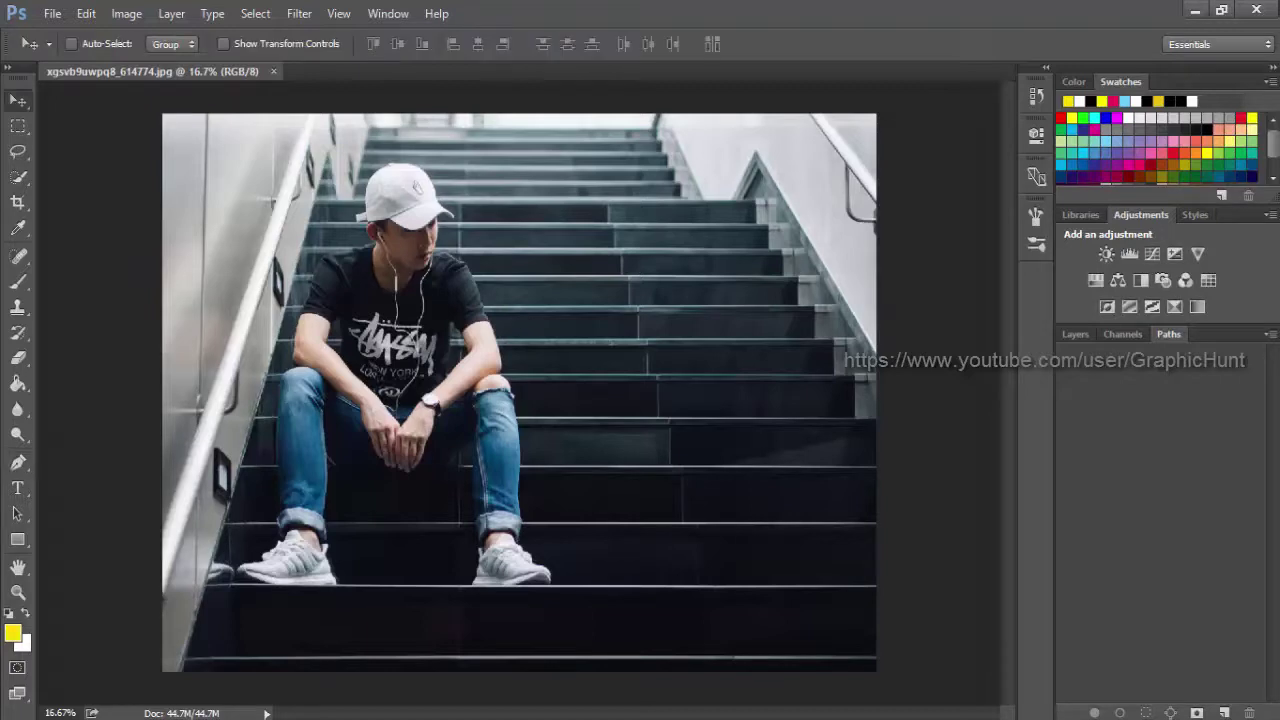
{"action": "left_click", "coordinate": [1075, 335]}
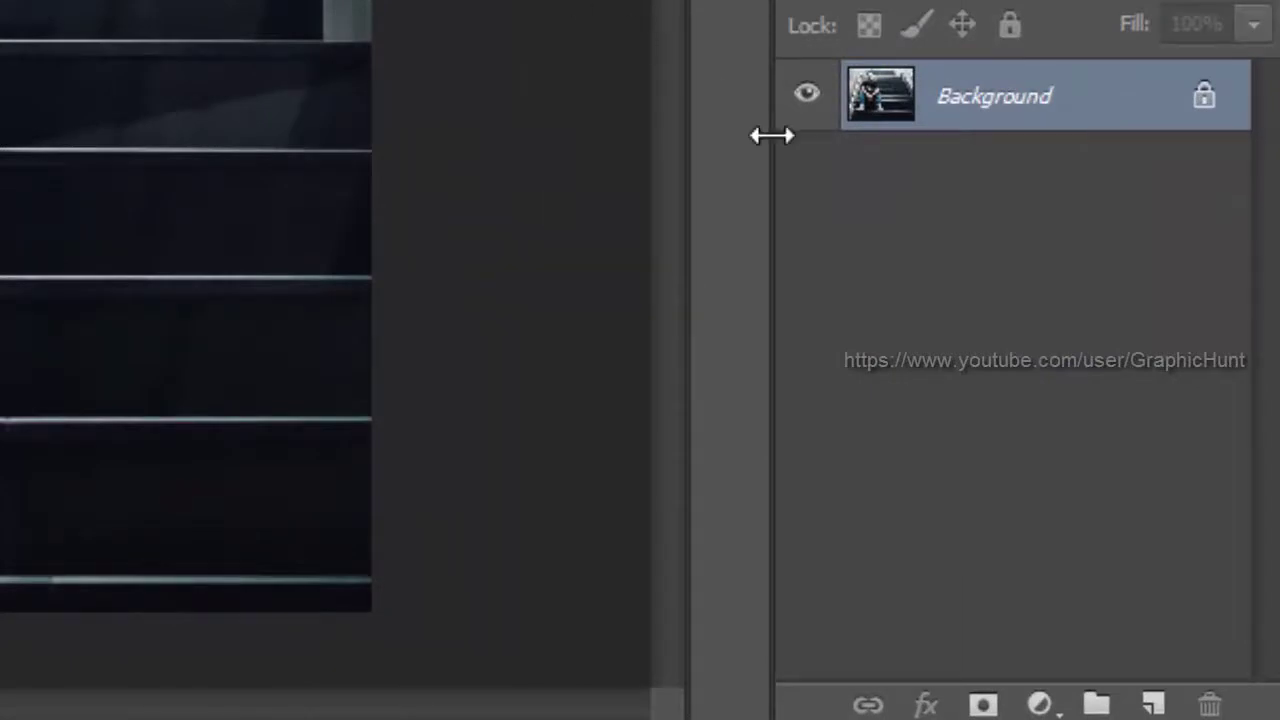
{"action": "key", "text": "Return"}
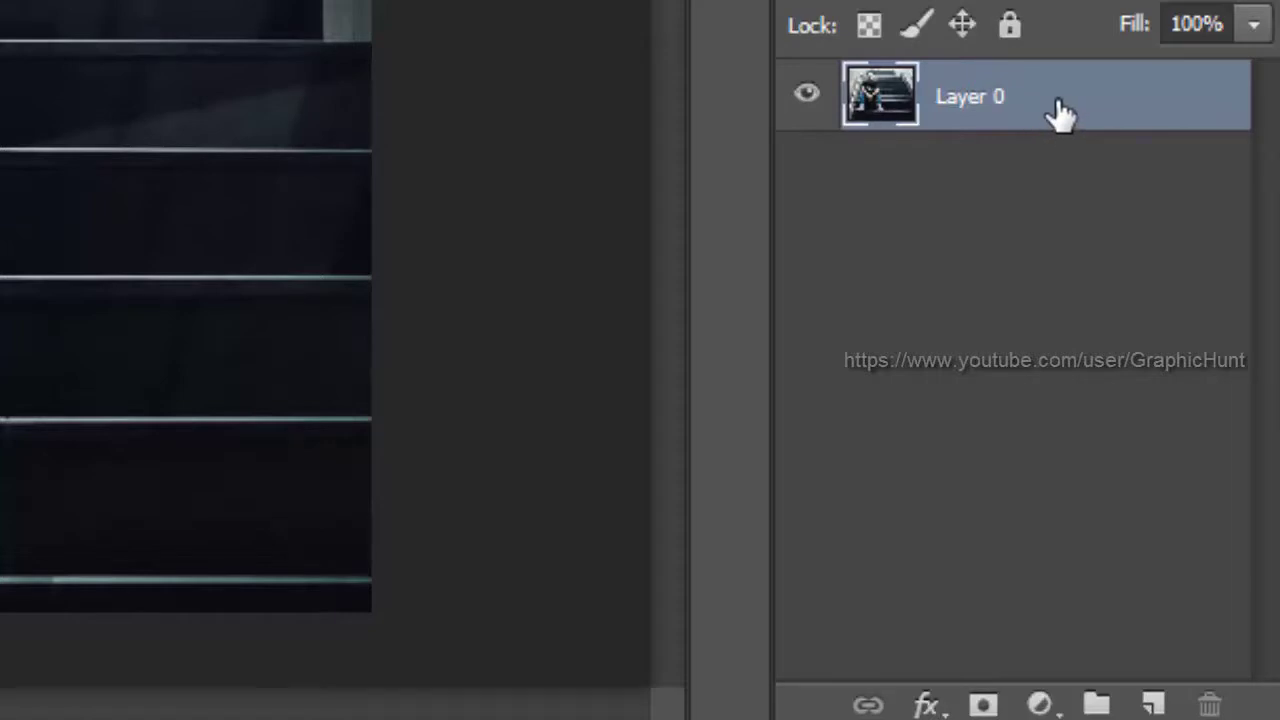
Duplicate the photo layer and rename the copy Reflection
{"action": "left_click_drag", "start_coordinate": [1060, 114], "coordinate": [1098, 704]}
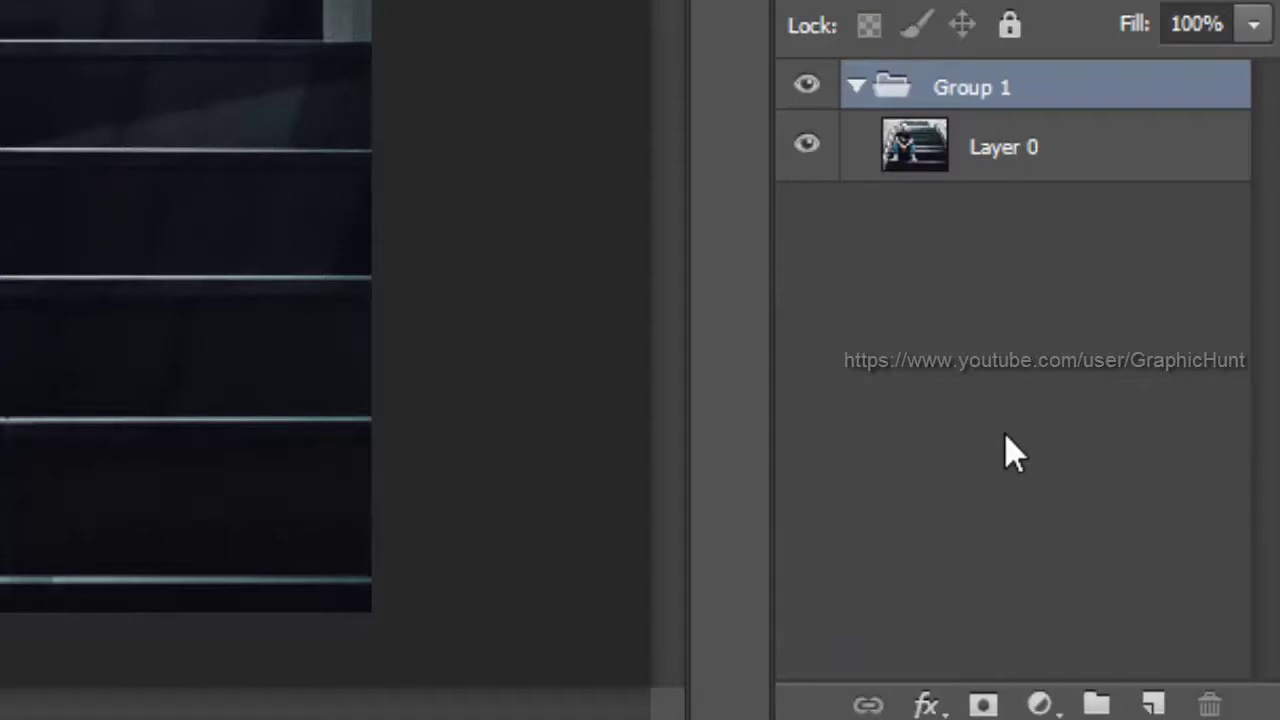
{"action": "key", "text": "ctrl+z"}
{"action": "left_click_drag", "start_coordinate": [1027, 94], "coordinate": [1152, 703]}
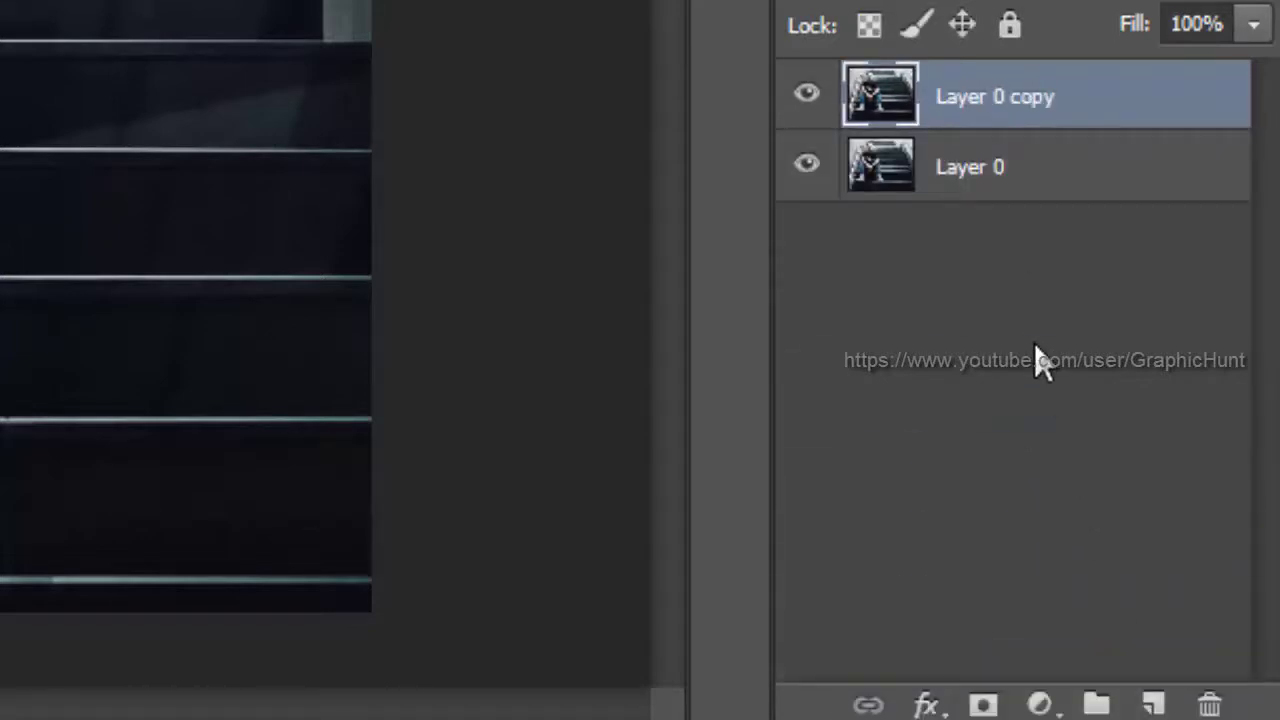
{"action": "double_click", "coordinate": [1000, 100]}
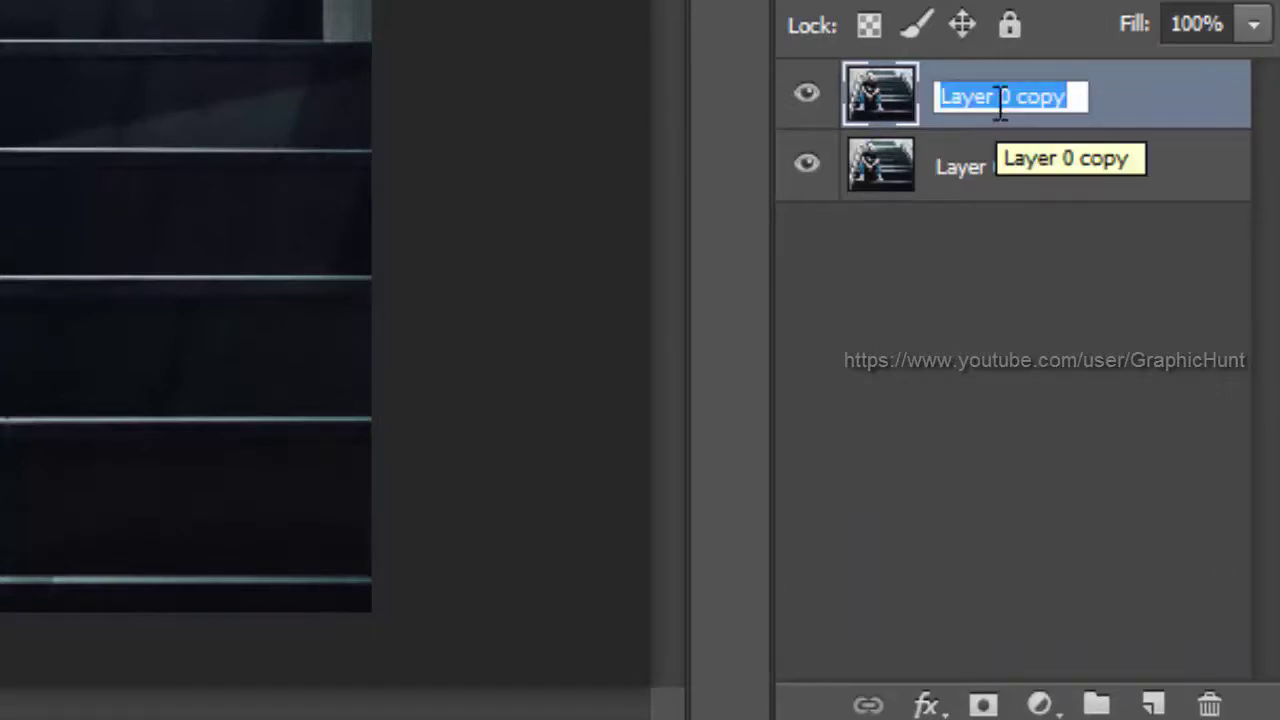
{"action": "type", "text": "Ref"}
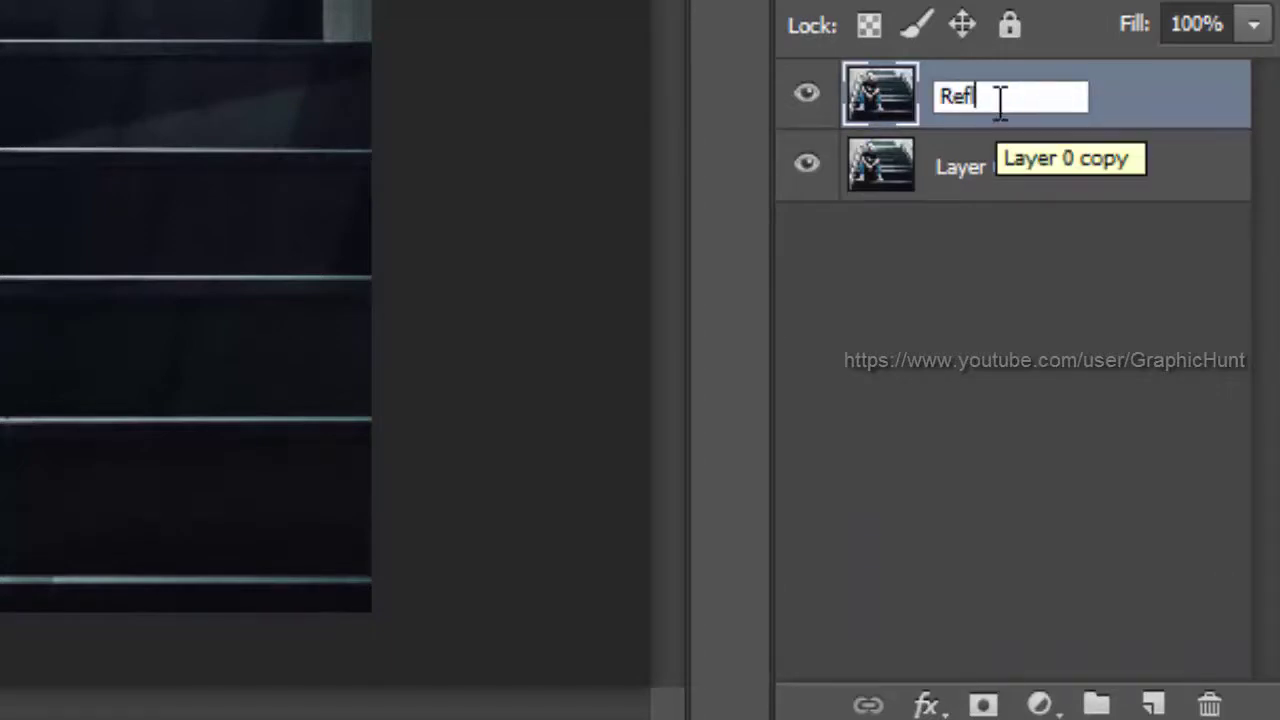
{"action": "type", "text": "lection"}
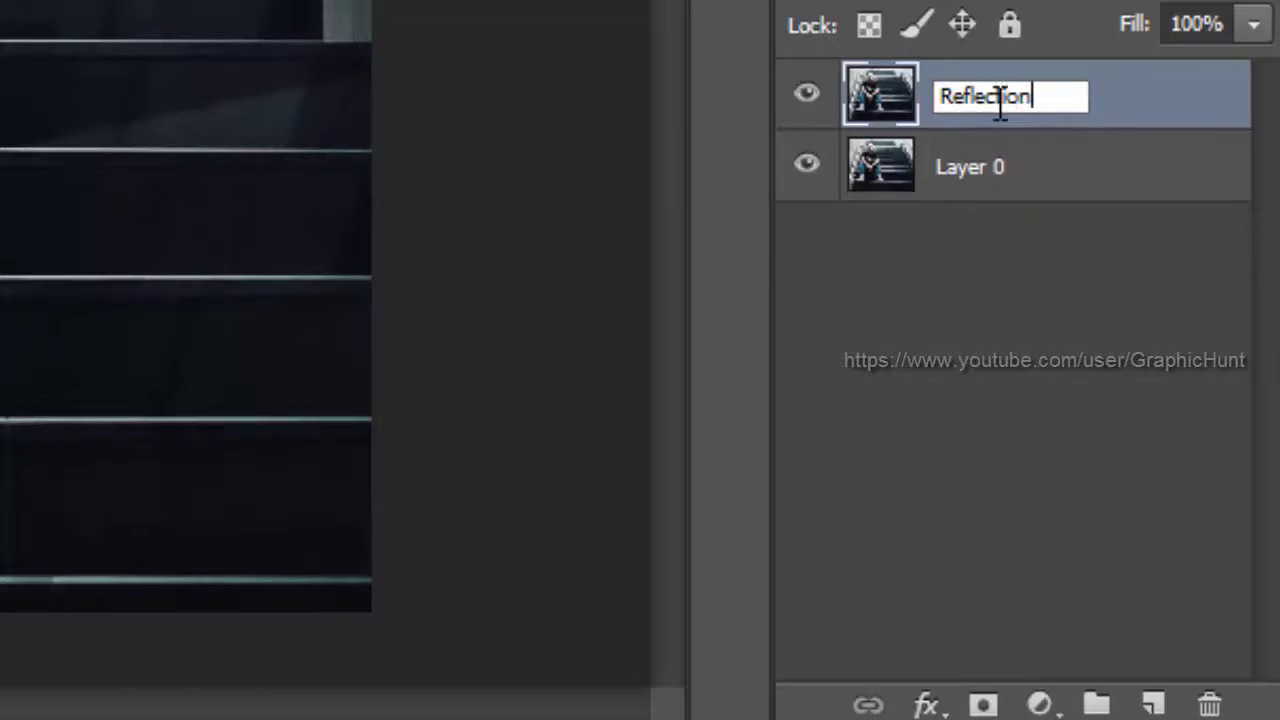
{"action": "key", "text": "Return"}
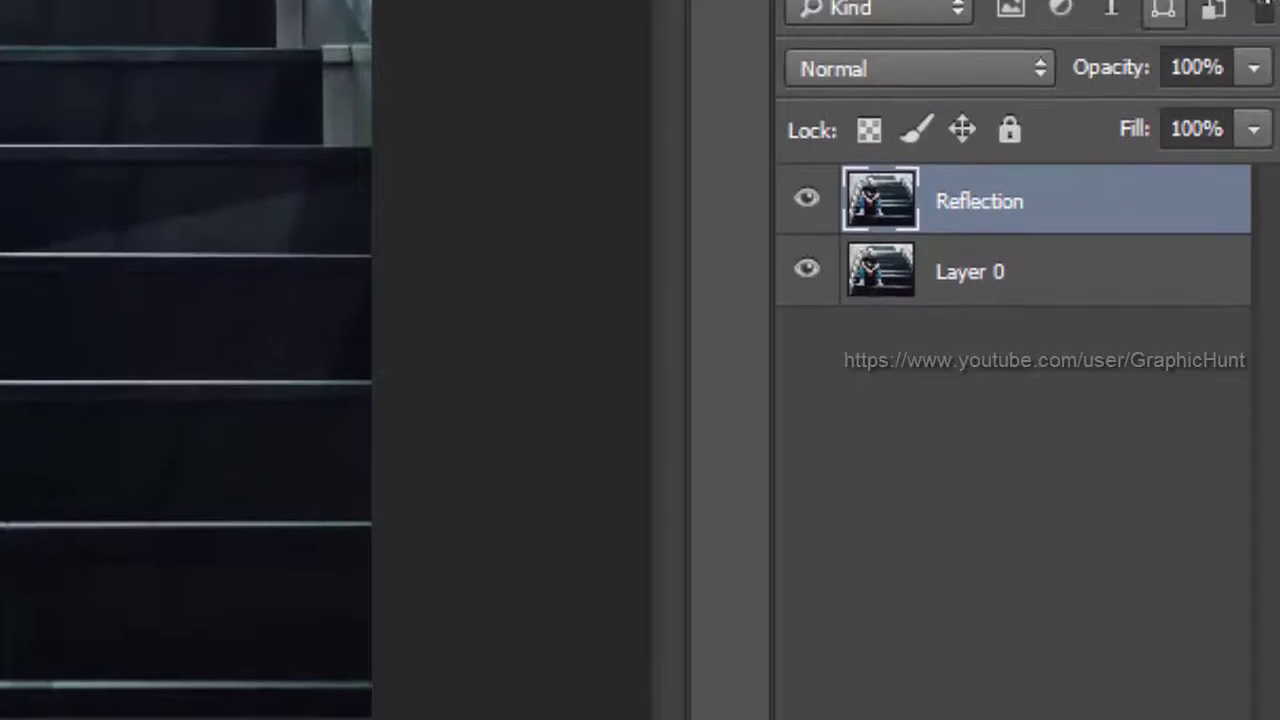
Convert the Reflection layer to a Smart Object and set the layer thumbnails to the largest size
{"action": "left_click", "coordinate": [1255, 102]}
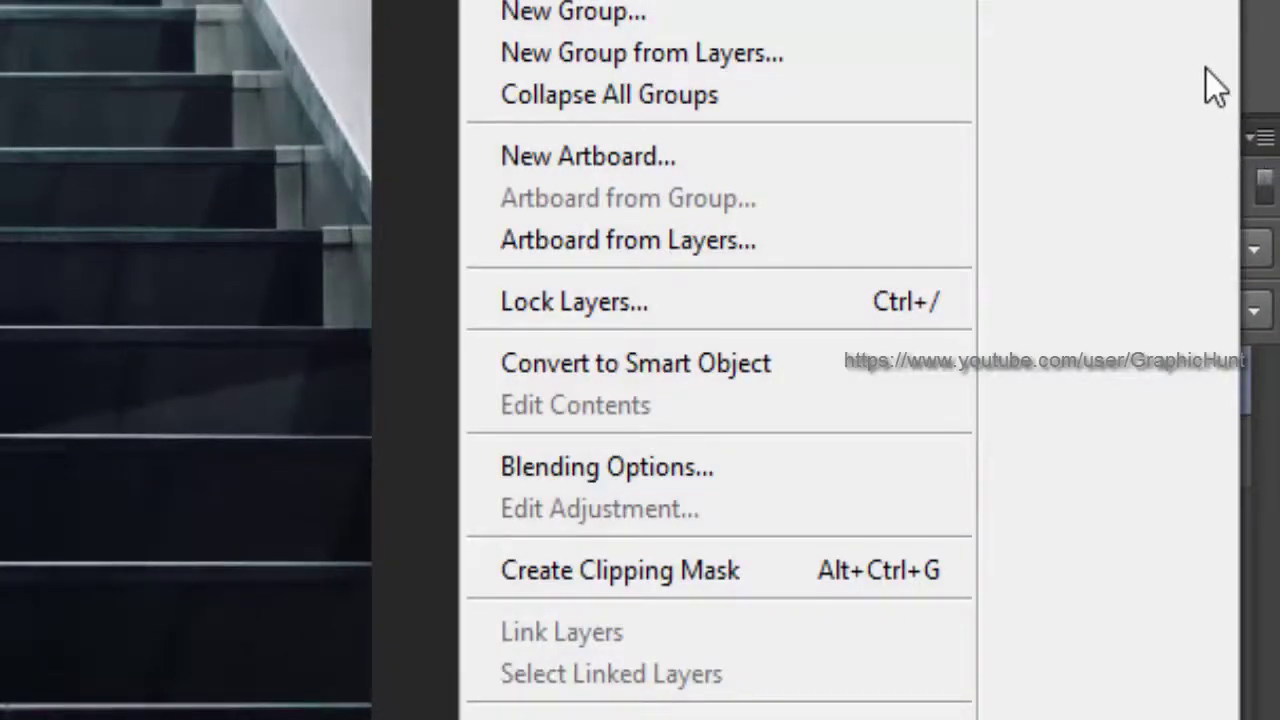
{"action": "left_click", "coordinate": [762, 380]}
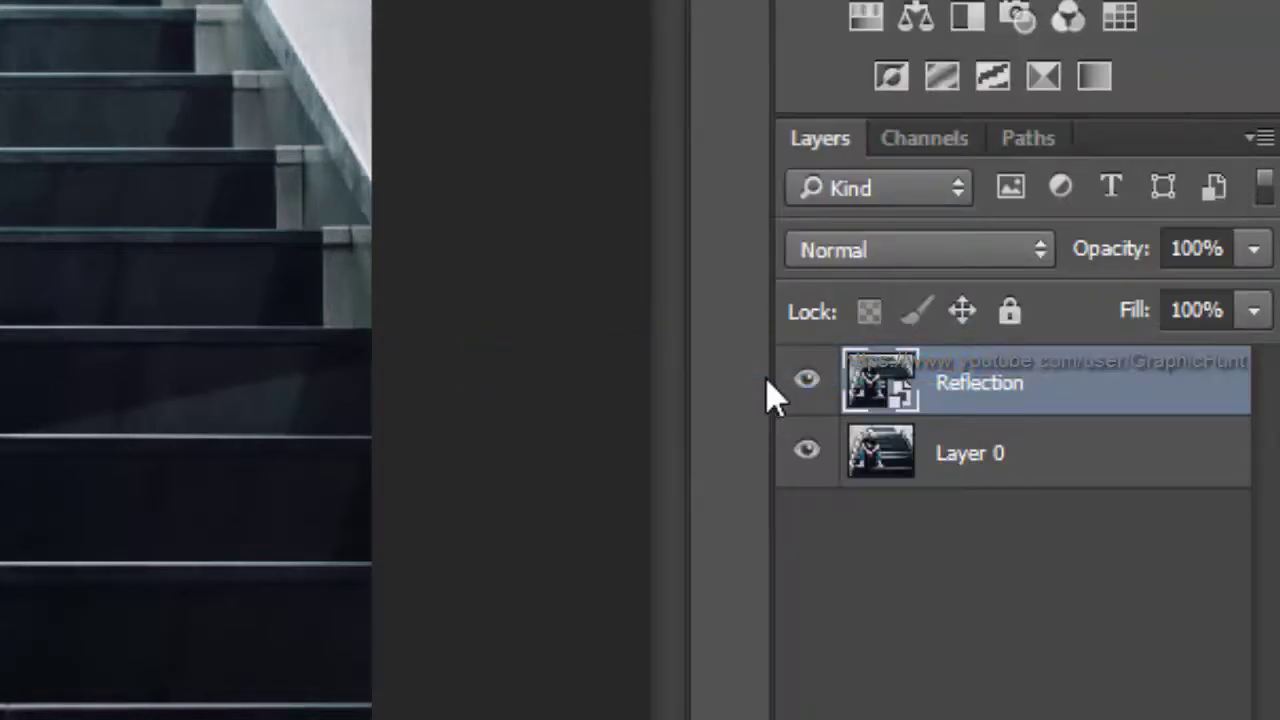
{"action": "left_click", "coordinate": [1258, 145]}
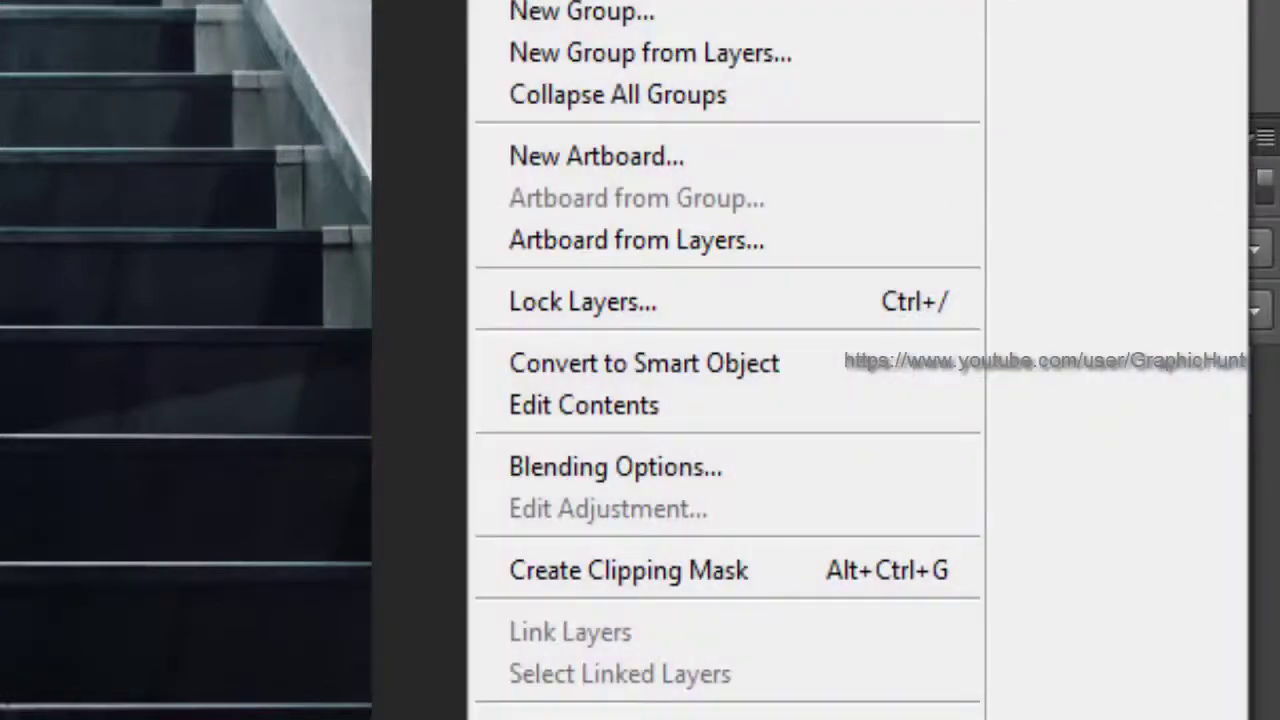
{"action": "left_click", "coordinate": [600, 717]}
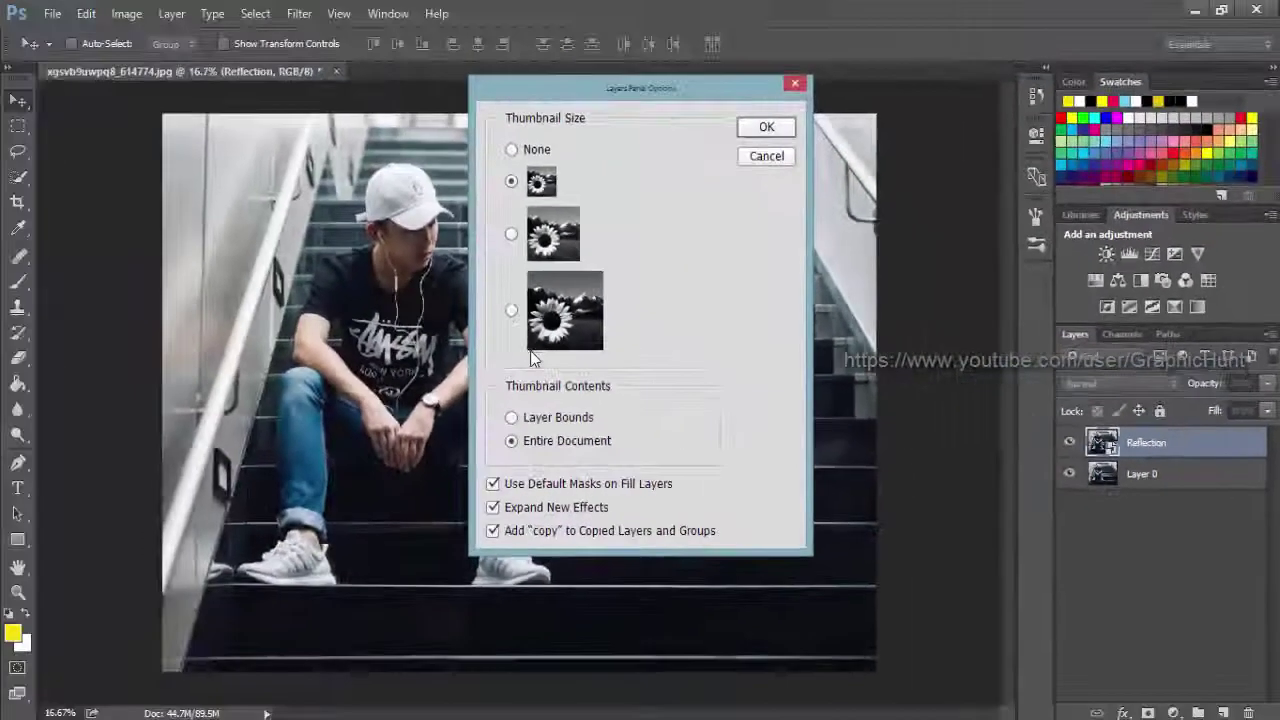
{"action": "left_click", "coordinate": [511, 311]}
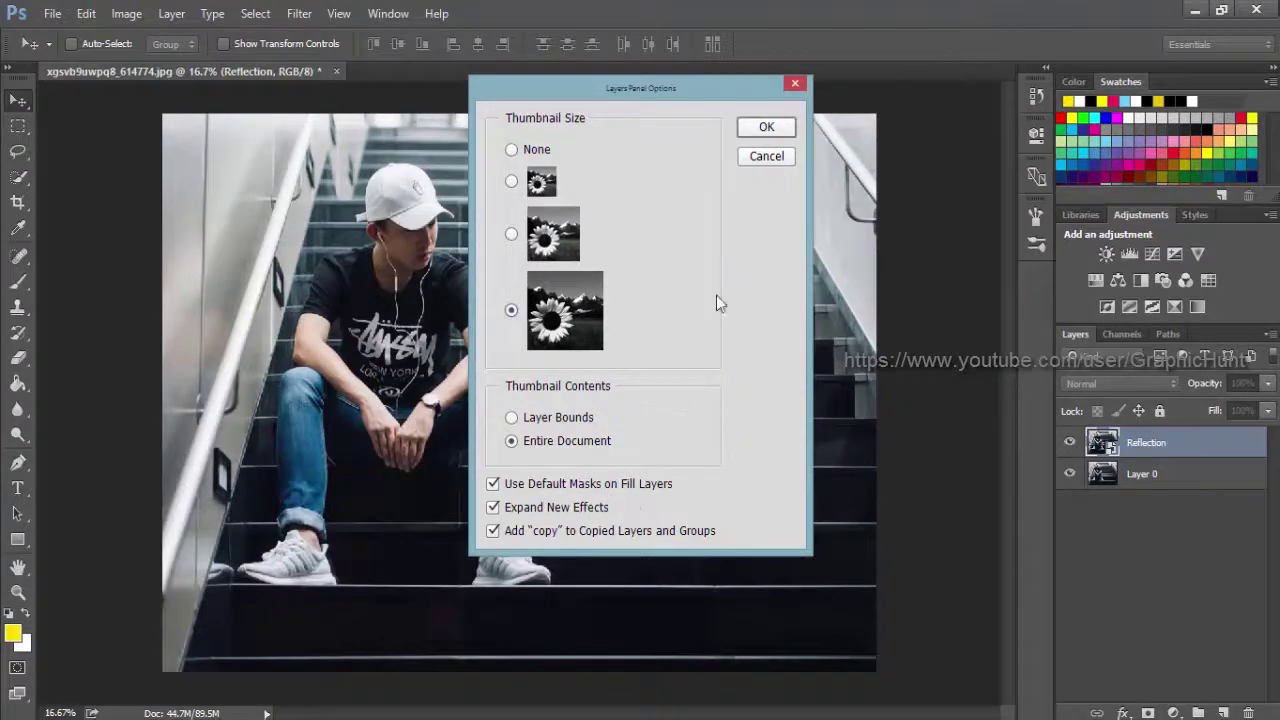
{"action": "left_click", "coordinate": [750, 131]}
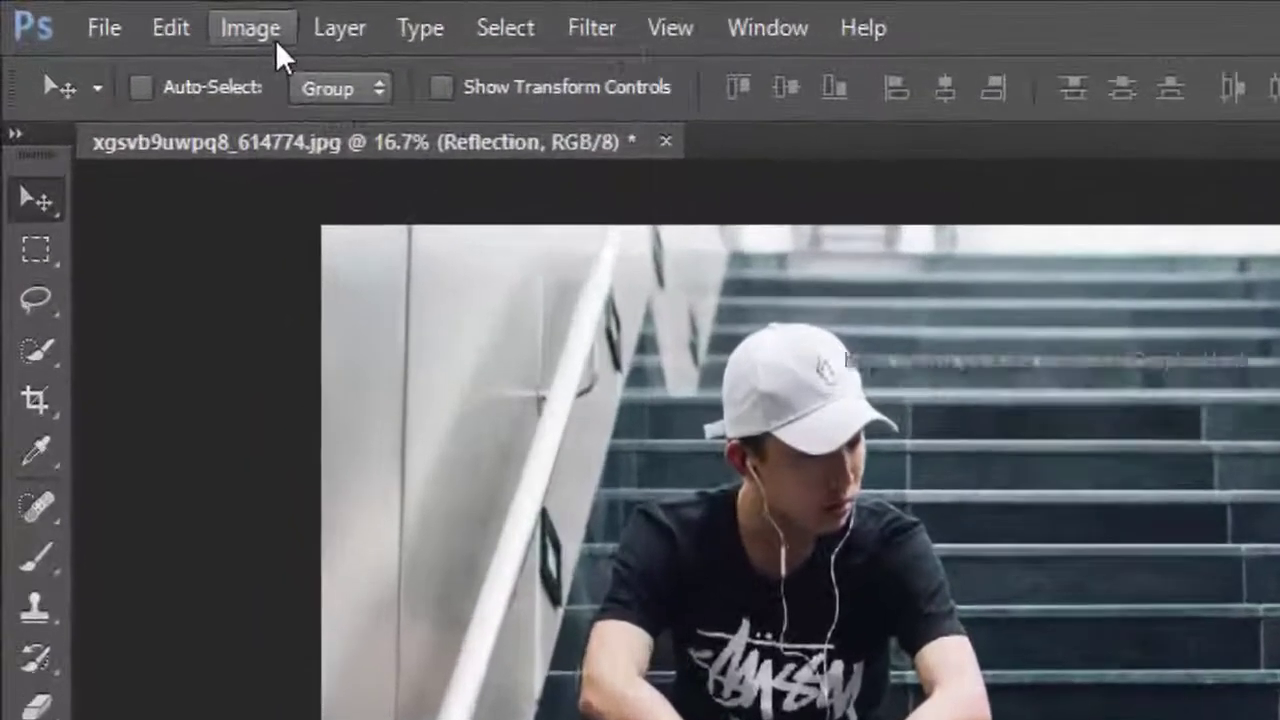
Extend the canvas to 200 percent height with the anchor at top center, so the new space is added below the photo
{"action": "left_click", "coordinate": [126, 13]}
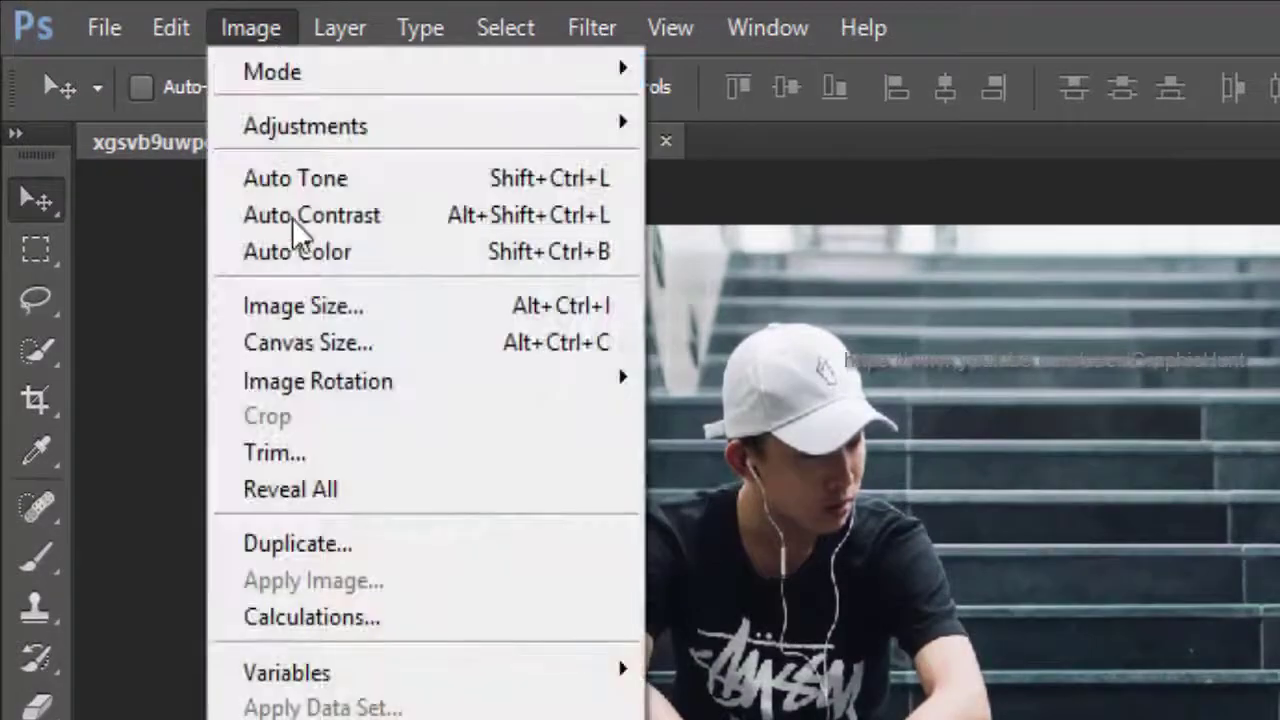
{"action": "left_click", "coordinate": [350, 345]}
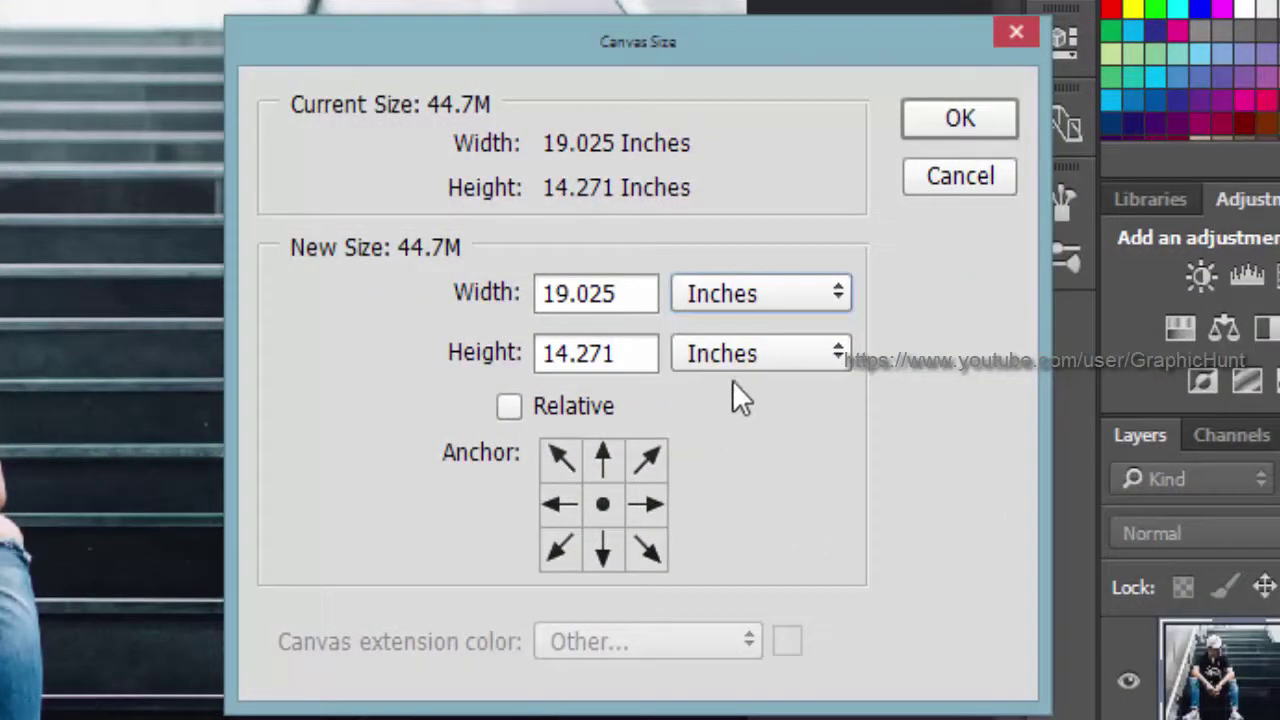
{"action": "left_click", "coordinate": [810, 303]}
{"action": "left_click", "coordinate": [797, 322]}
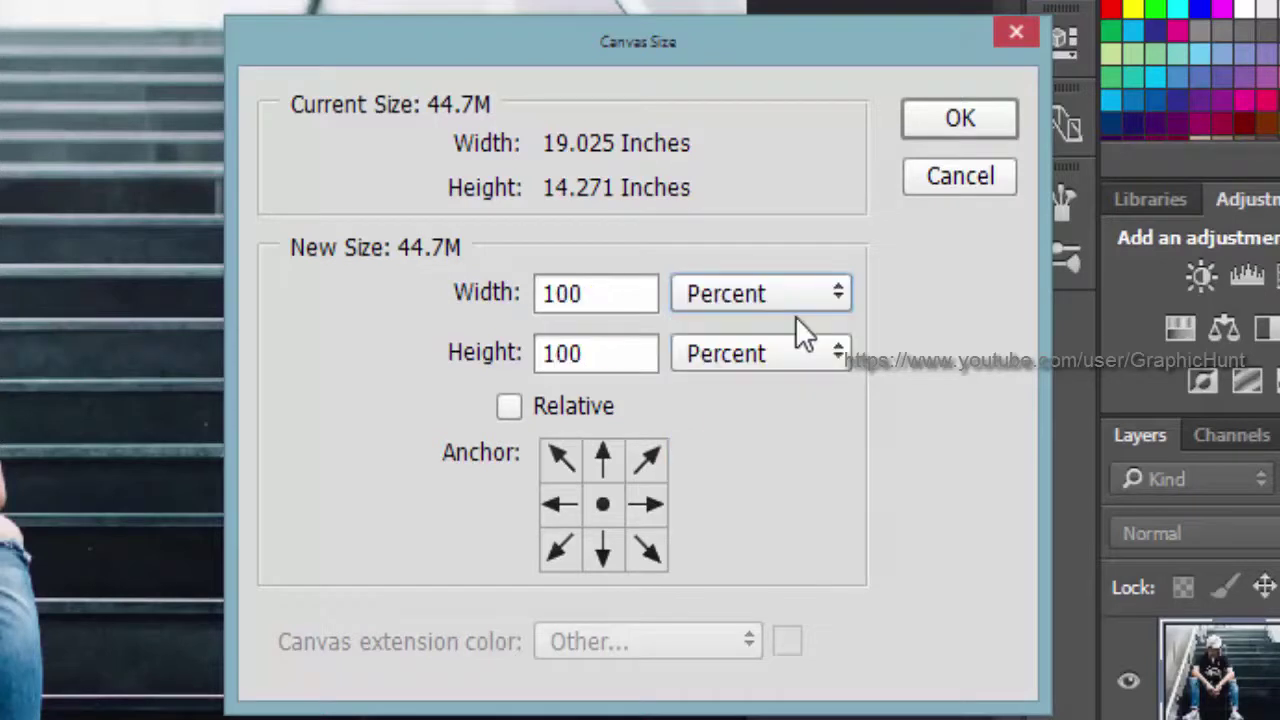
{"action": "left_click_drag", "start_coordinate": [552, 356], "coordinate": [498, 365]}
{"action": "type", "text": "2"}
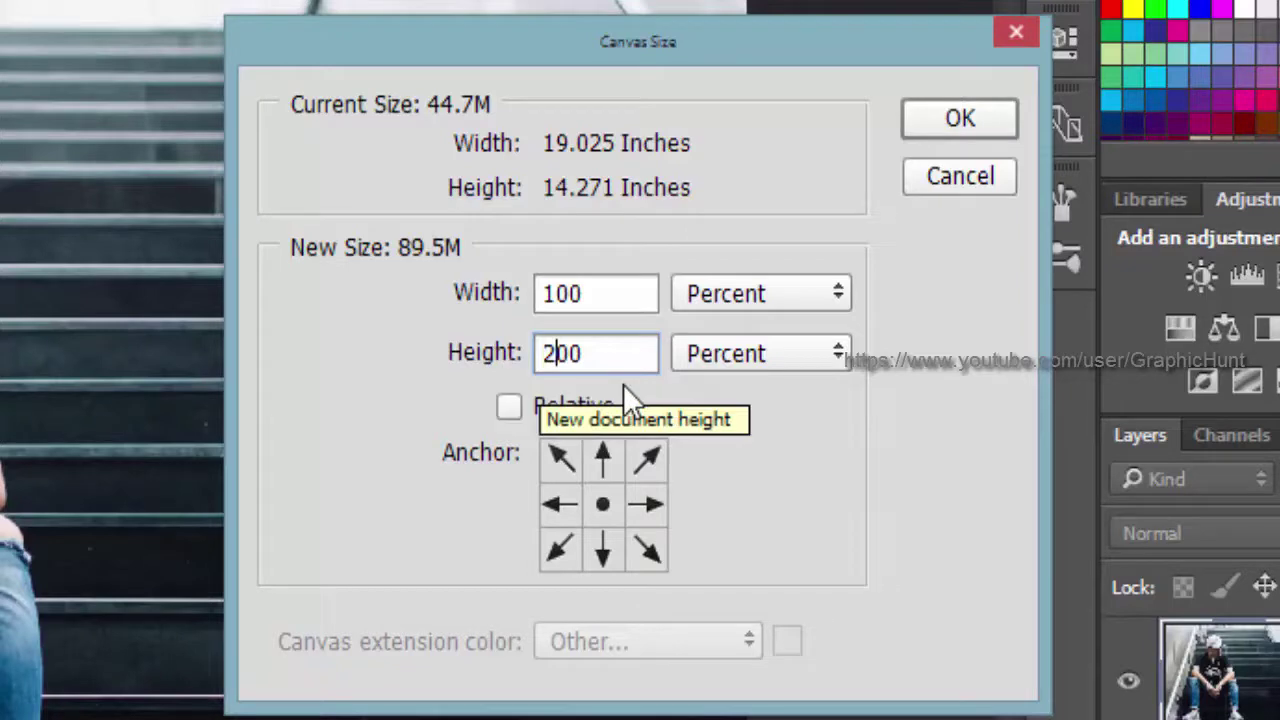
{"action": "key", "text": "ctrl+a"}
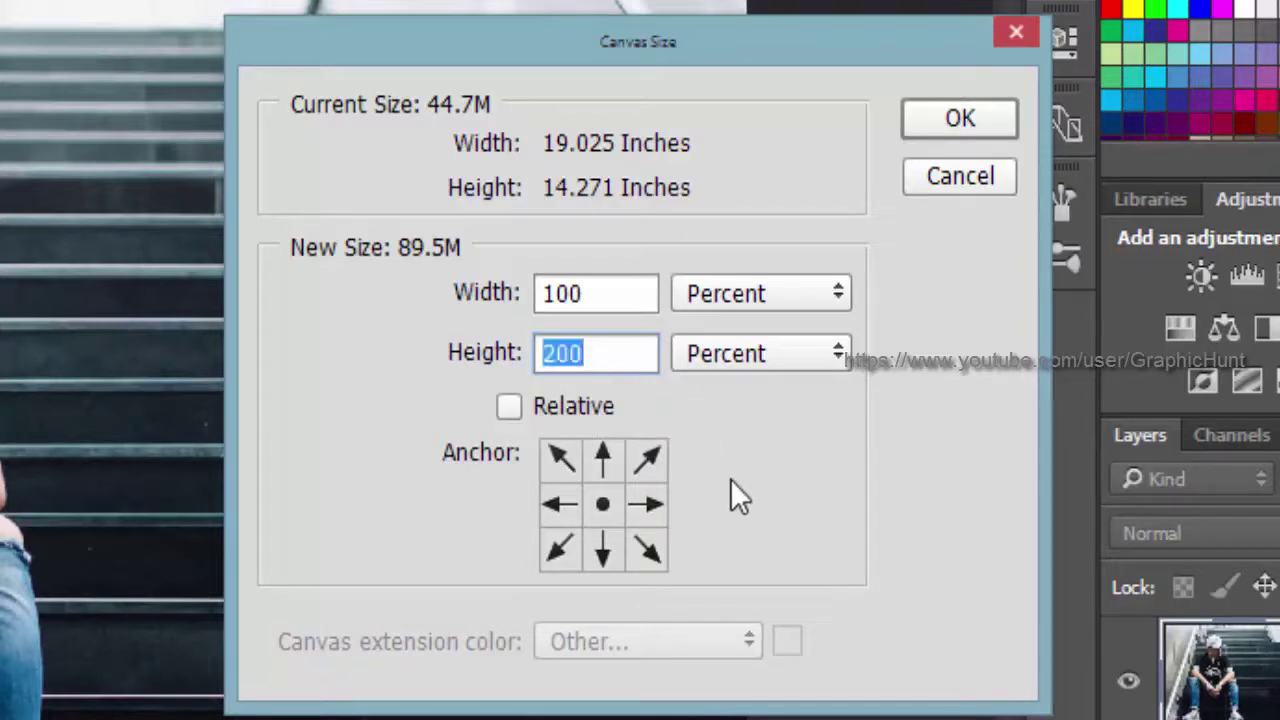
{"action": "left_click", "coordinate": [604, 460]}
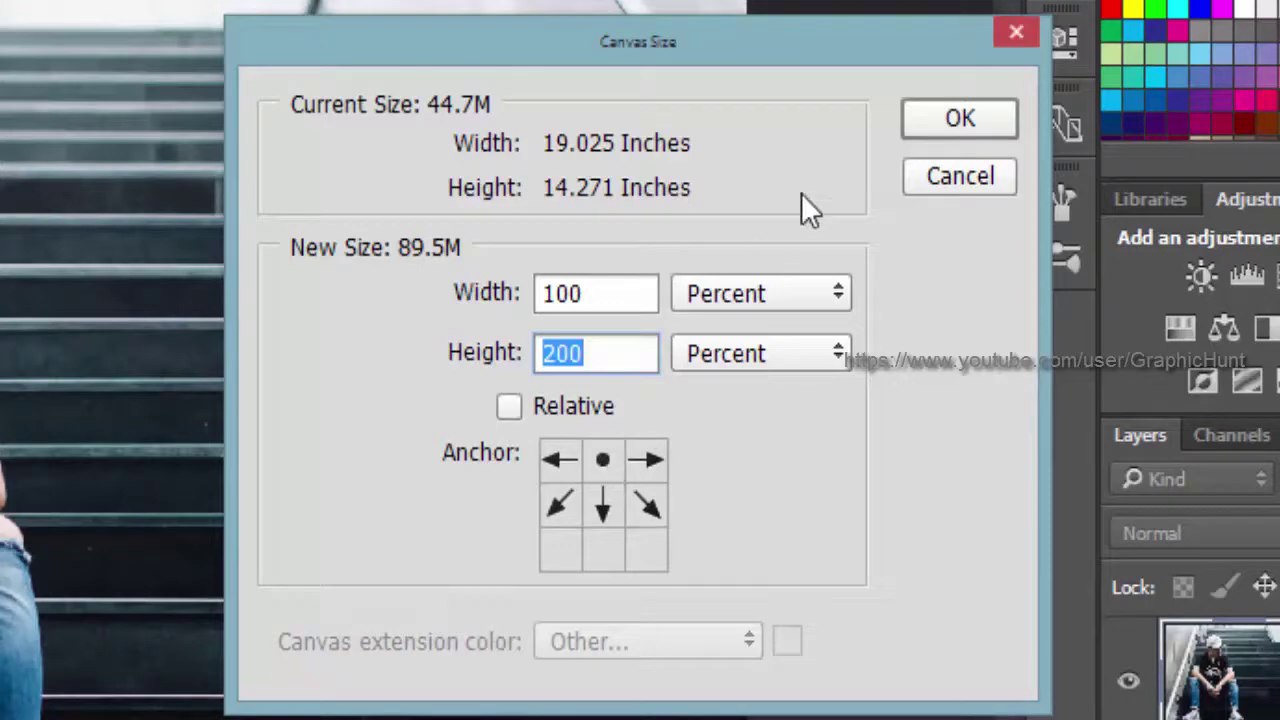
{"action": "left_click", "coordinate": [995, 116]}
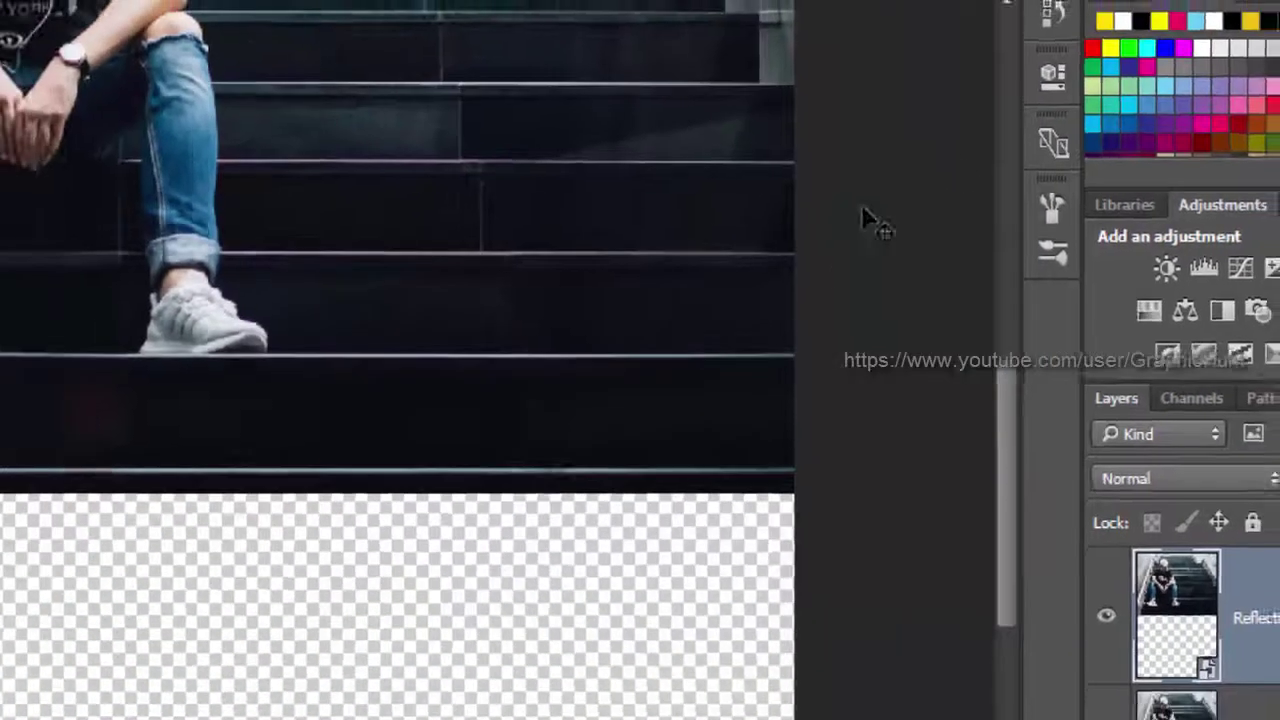
Free Transform the Reflection layer to -100% height so it mirrors into the empty lower half, and place it beneath Layer 0 in the stack
{"action": "scroll", "coordinate": [660, 375], "scroll_direction": "down", "scroll_amount": 5}
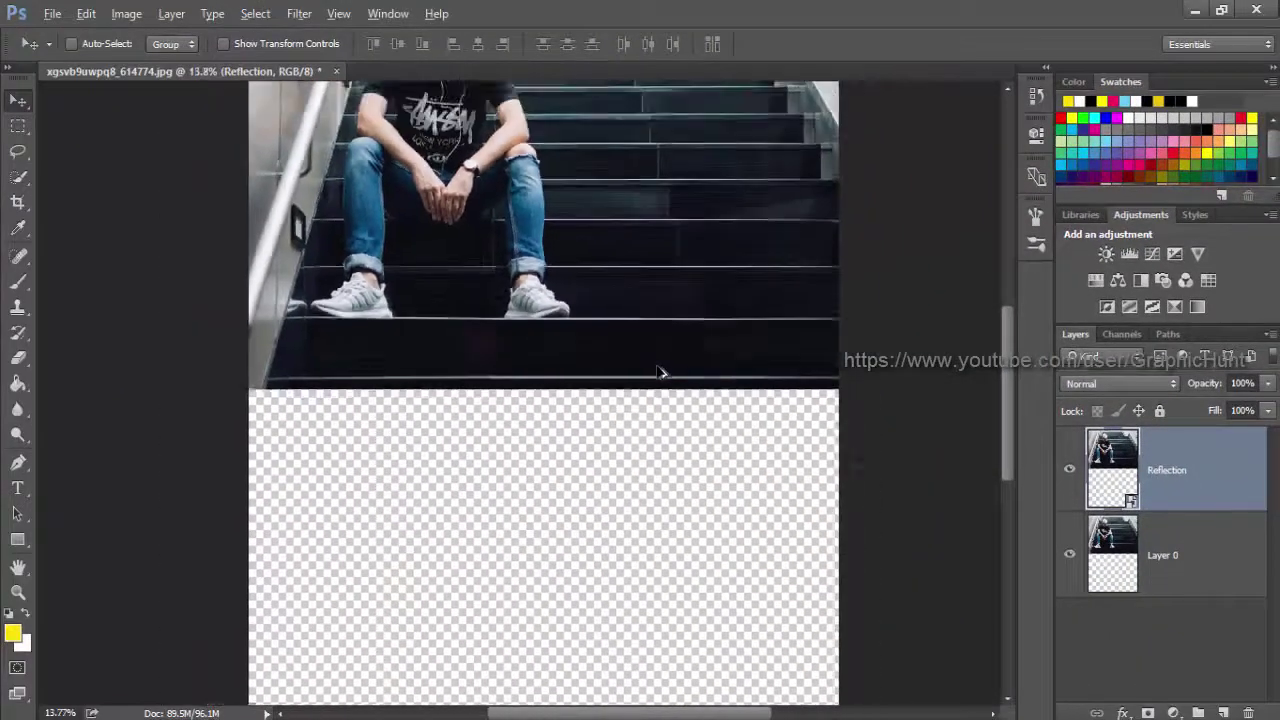
{"action": "key", "text": "alt"}
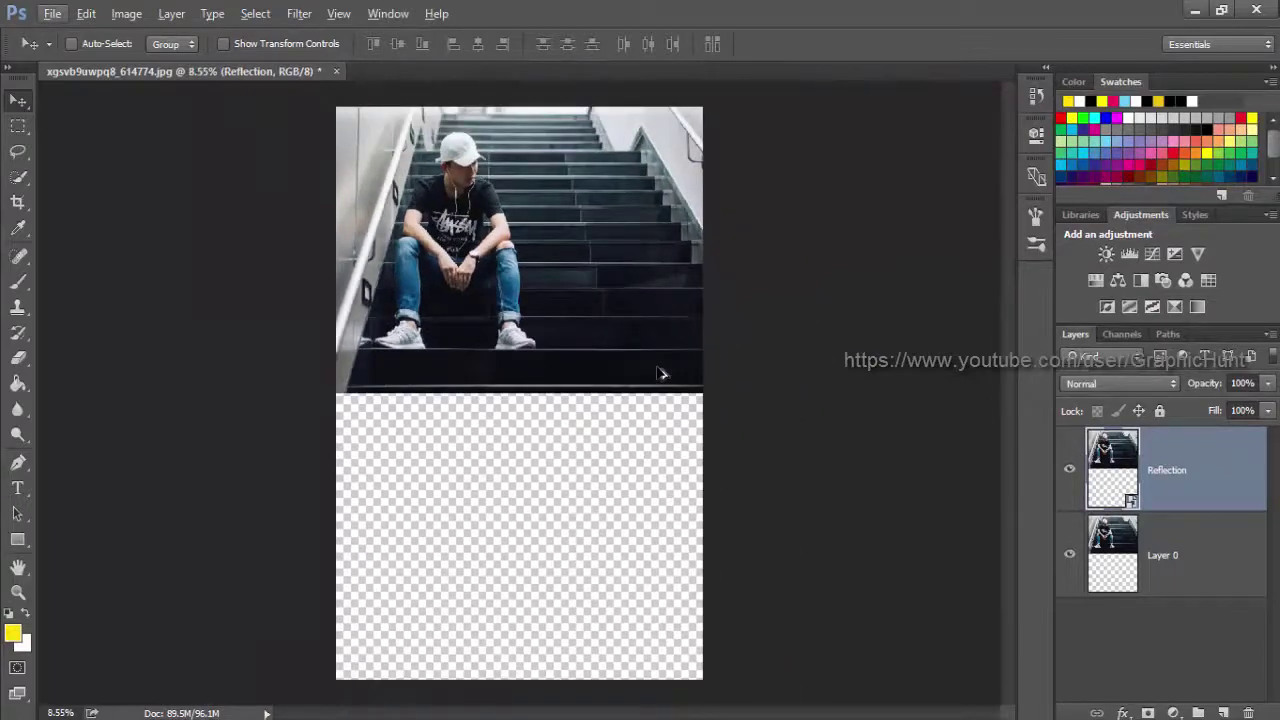
{"action": "key", "text": "alt"}
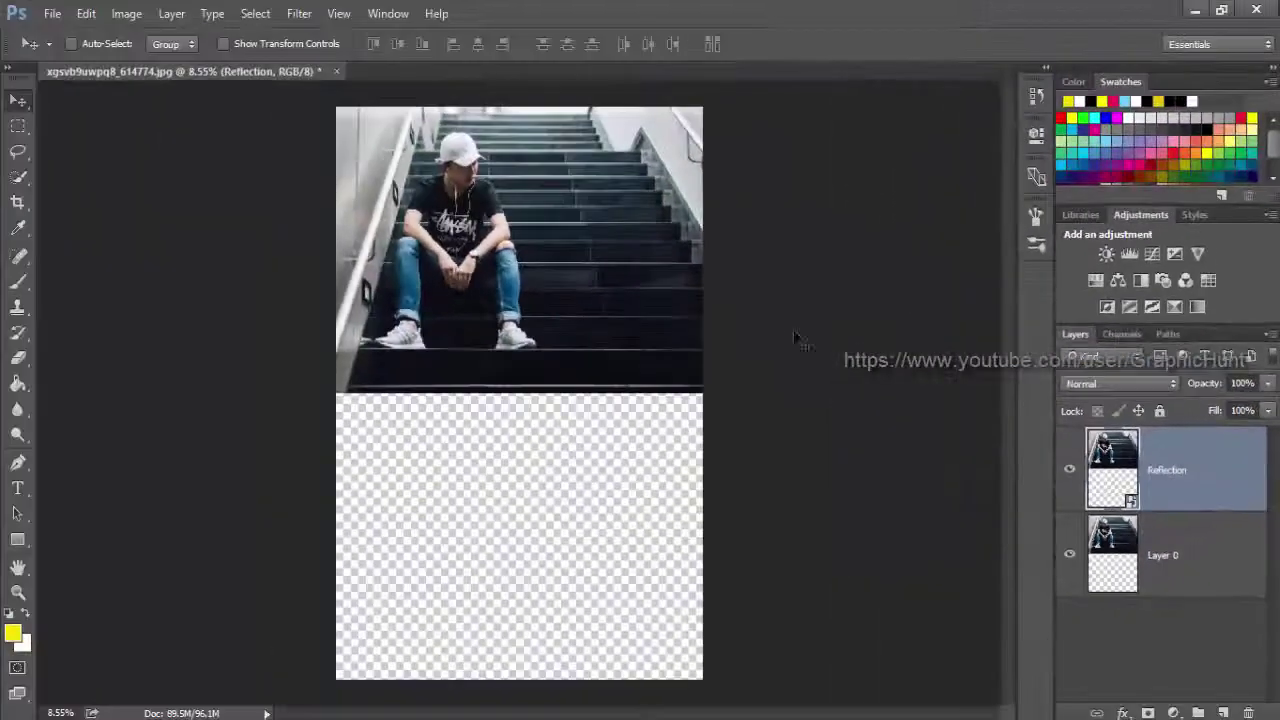
{"action": "key", "text": "ctrl"}
{"action": "key", "text": "ctrl+t"}
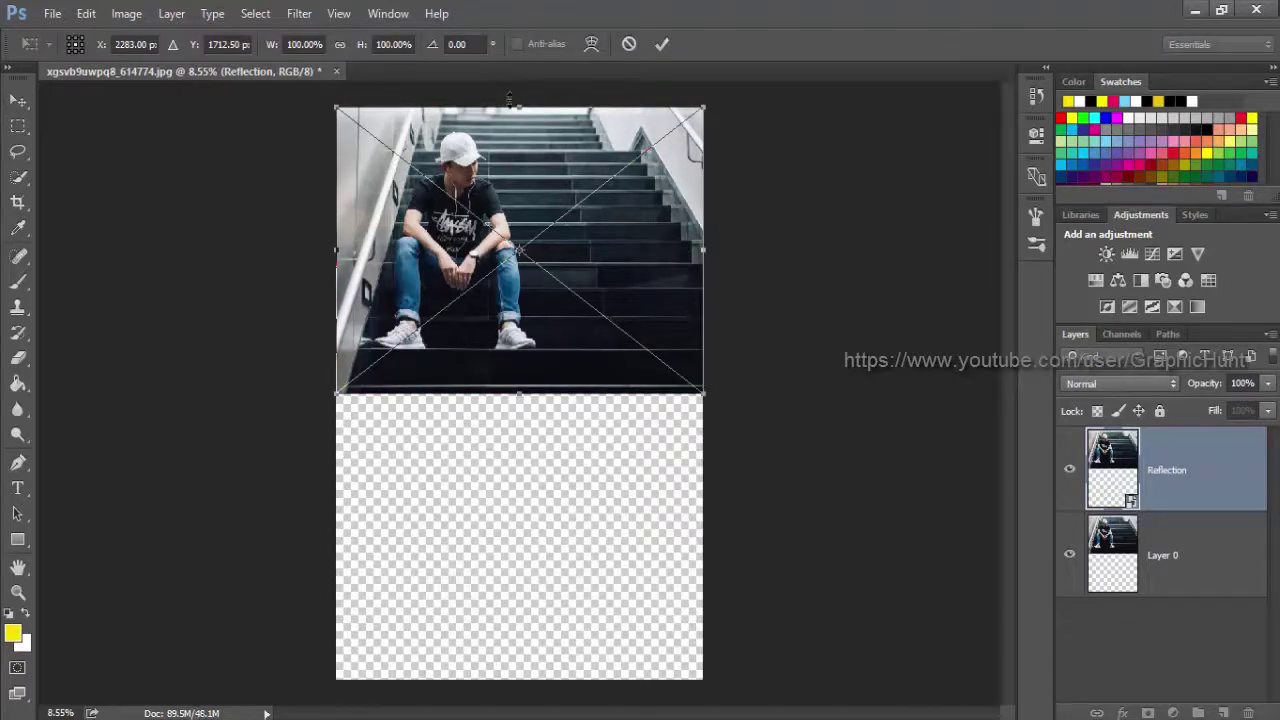
{"action": "left_click_drag", "start_coordinate": [522, 108], "coordinate": [517, 678]}
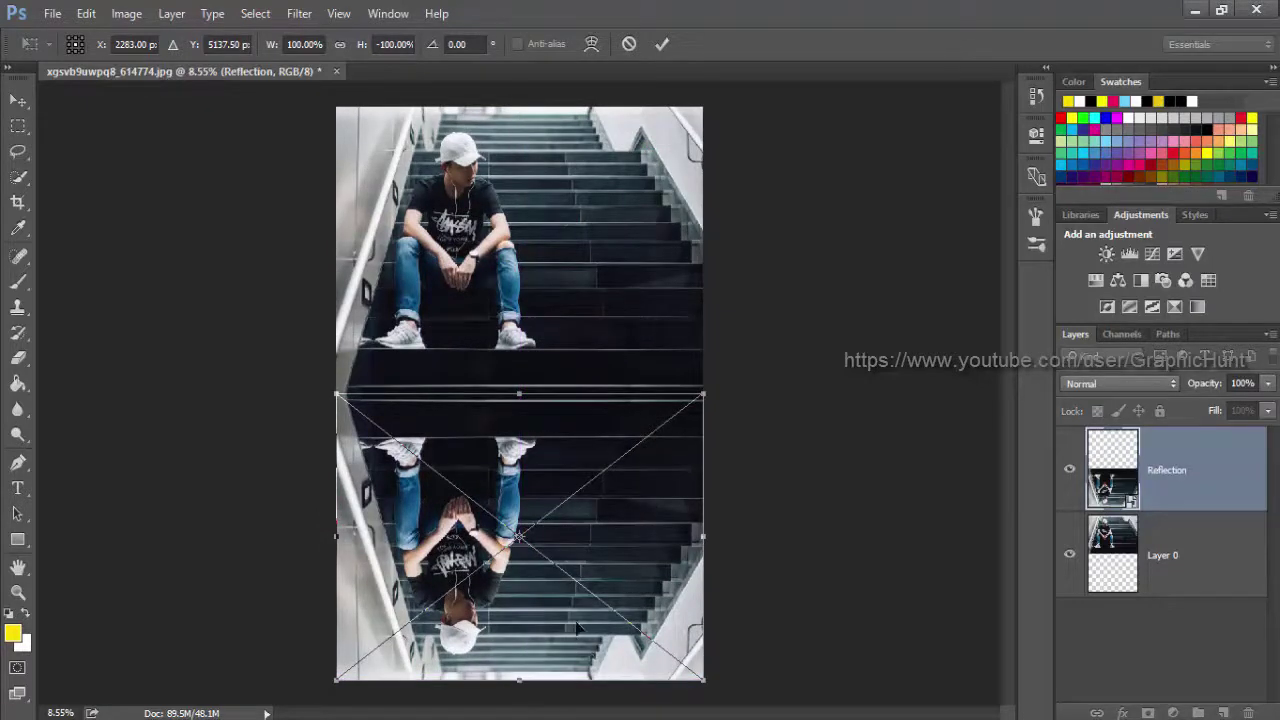
{"action": "key", "text": "Return"}
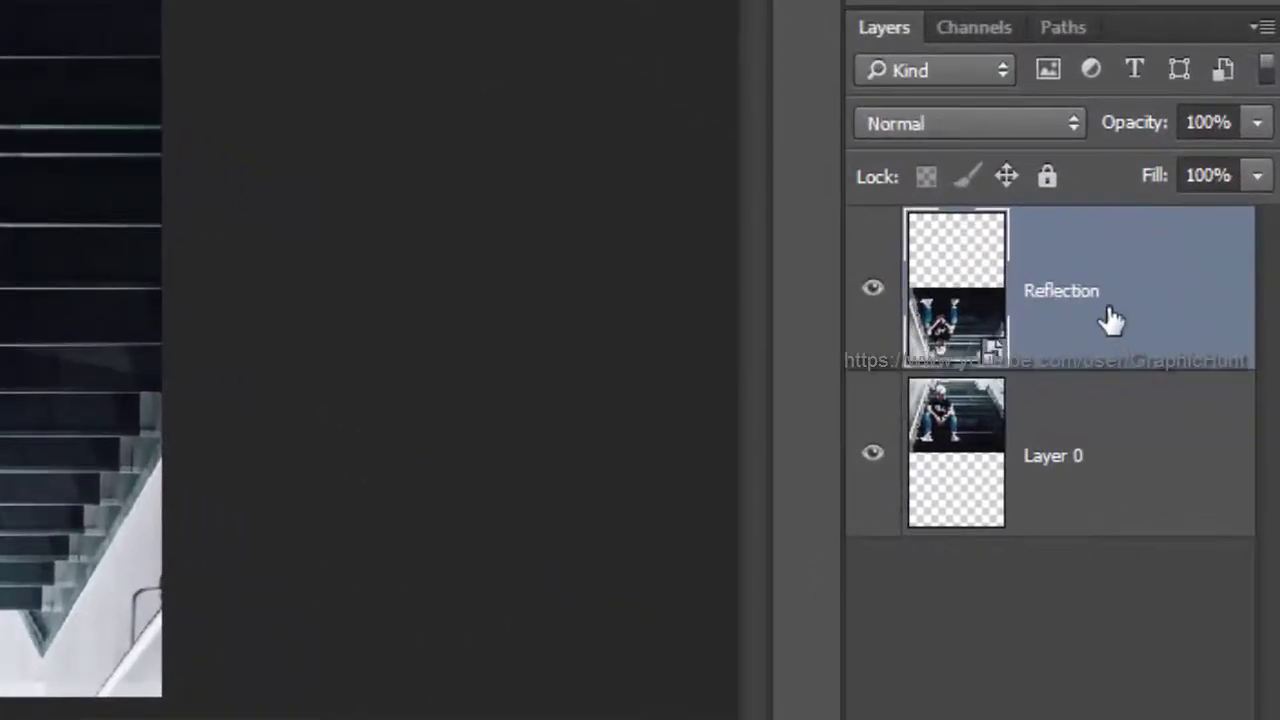
{"action": "left_click_drag", "start_coordinate": [1108, 320], "coordinate": [1101, 513]}
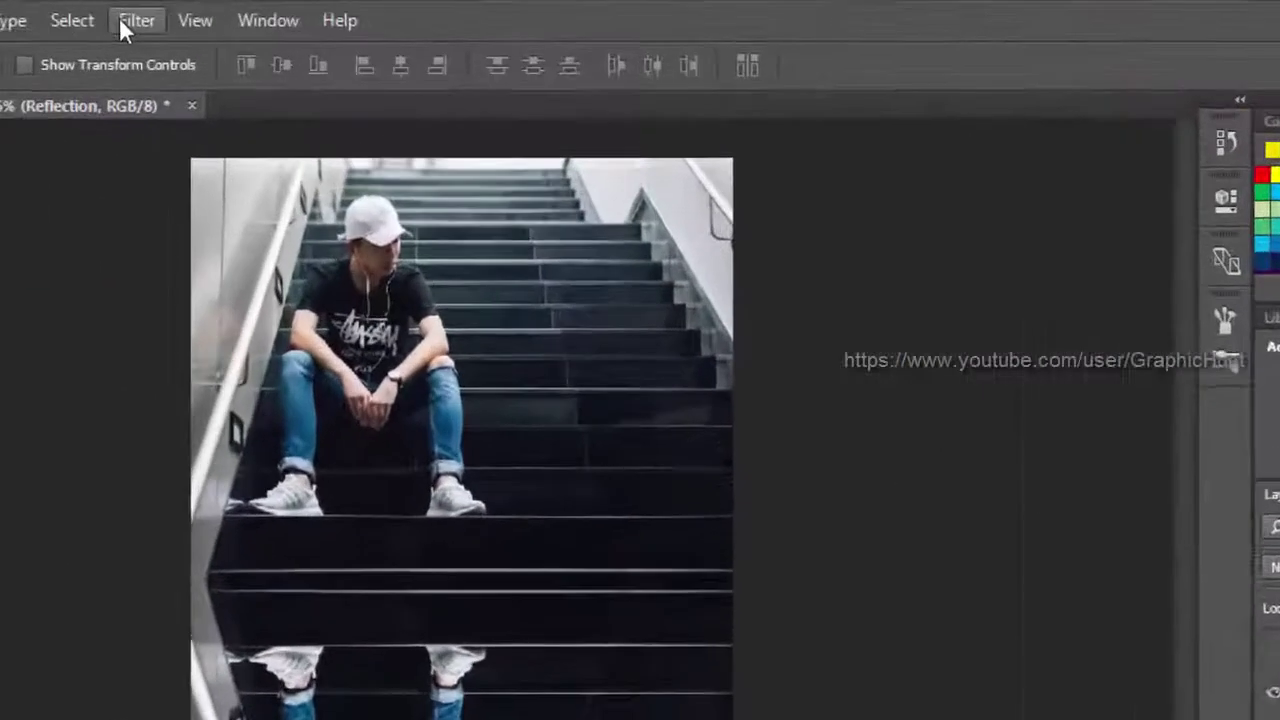
Apply a Motion Blur filter to the Reflection layer with a 90° angle and a 20-pixel distance
{"action": "left_click", "coordinate": [121, 20]}
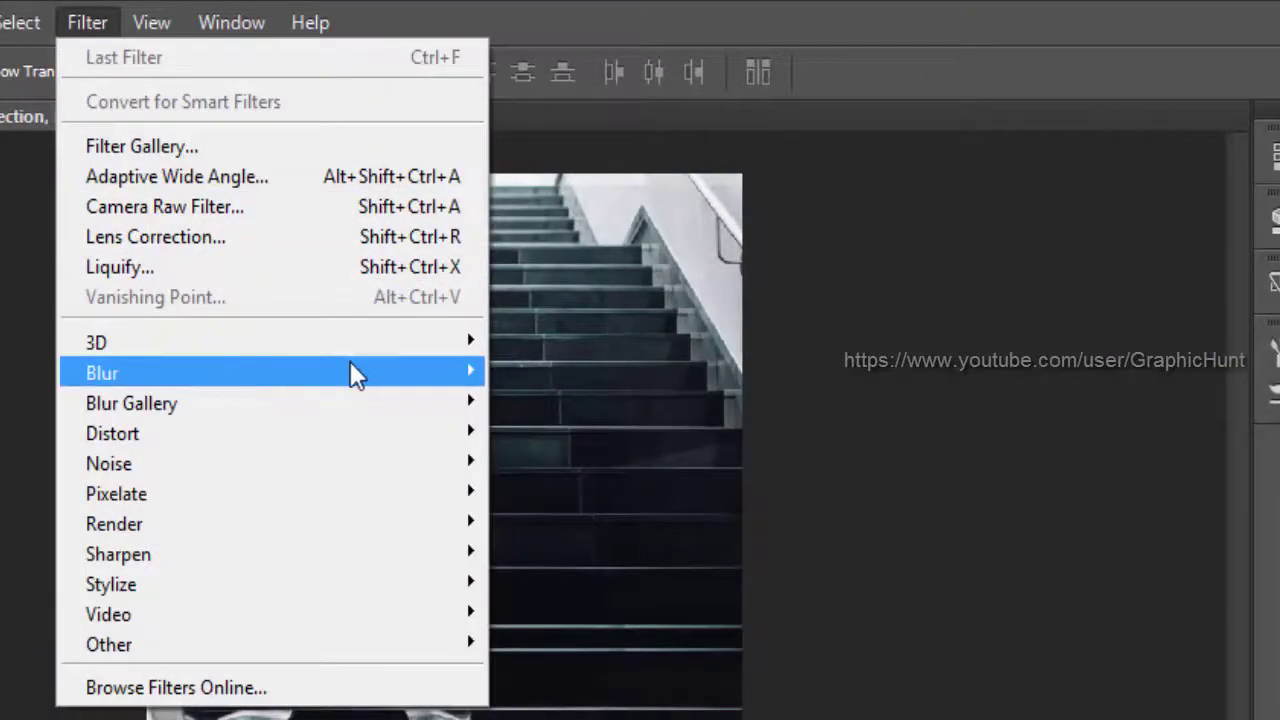
{"action": "mouse_move", "coordinate": [354, 372]}
{"action": "left_click", "coordinate": [597, 550]}
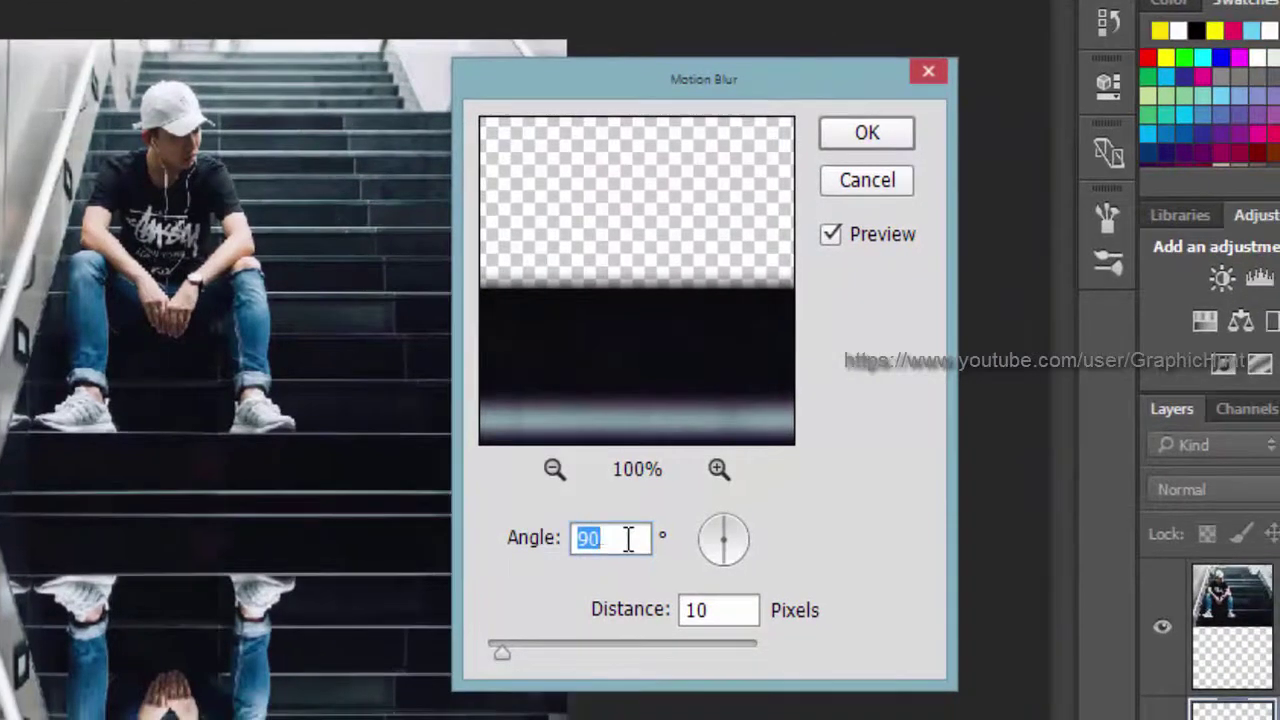
{"action": "left_click", "coordinate": [698, 610]}
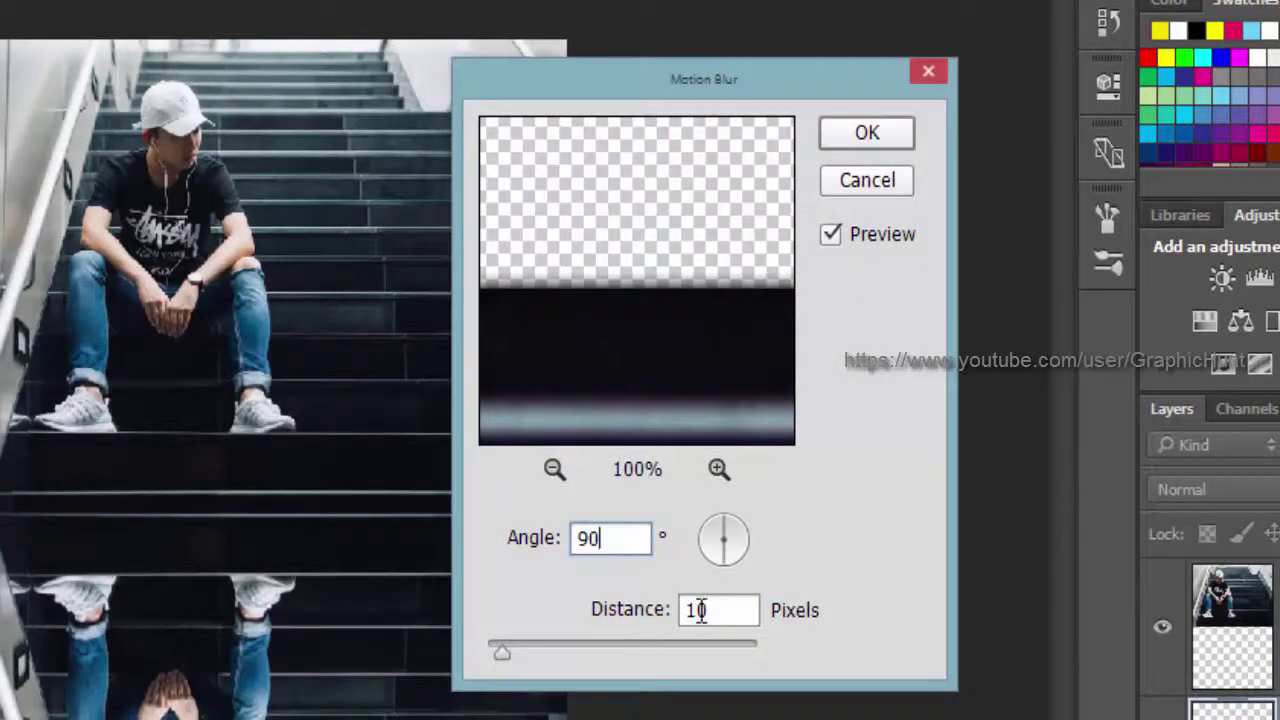
{"action": "left_click_drag", "start_coordinate": [698, 610], "coordinate": [586, 610]}
{"action": "type", "text": "2"}
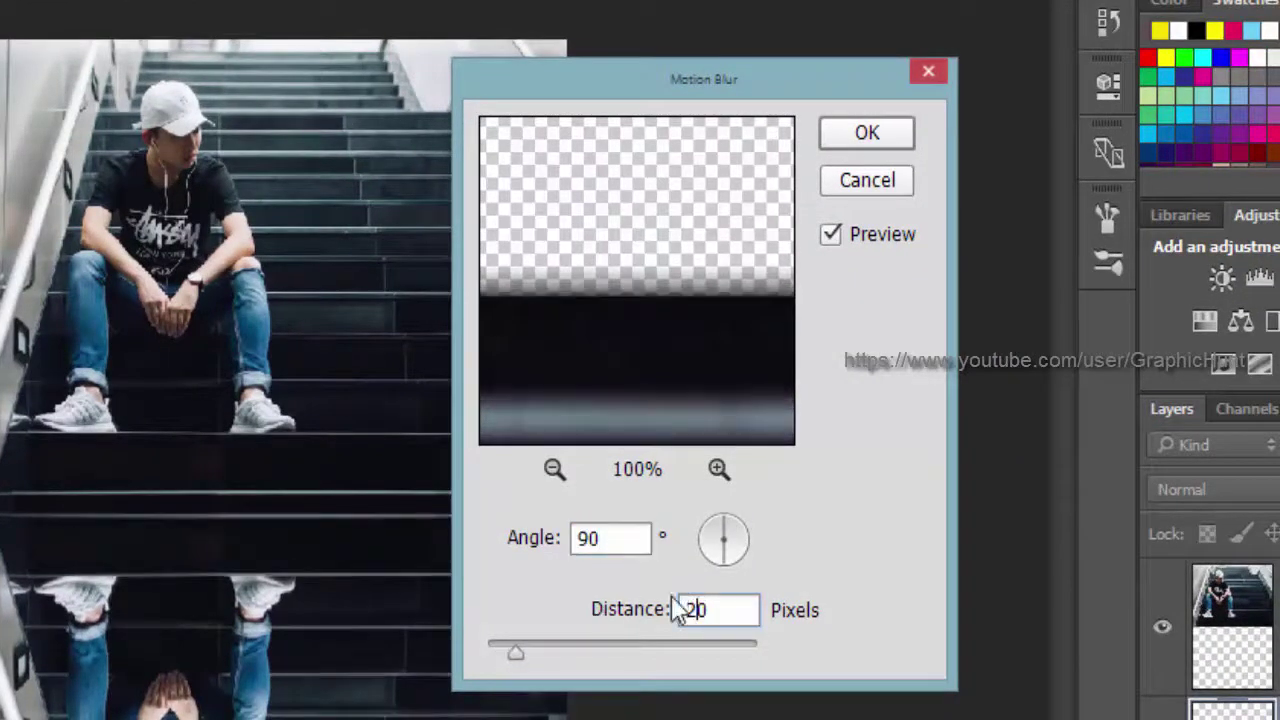
{"action": "left_click", "coordinate": [862, 146]}
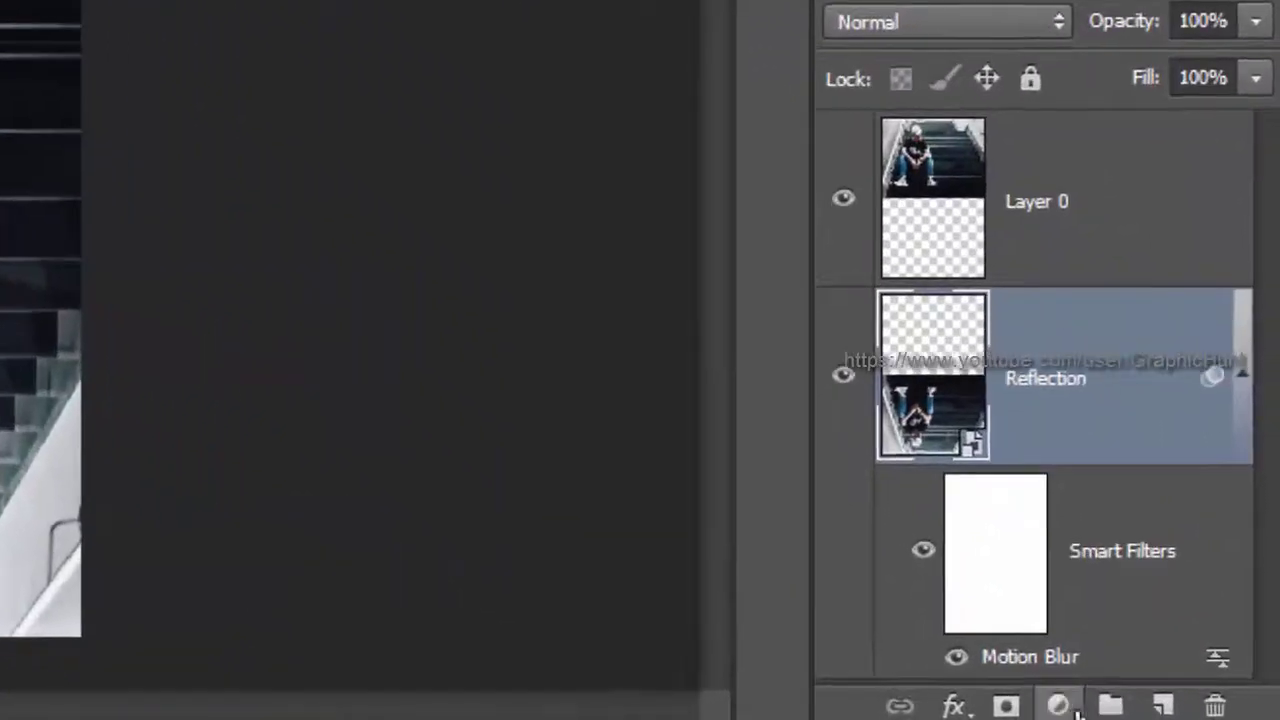
Add a Solid Color fill layer in #286eb9 and place it beneath the Reflection layer
{"action": "left_click", "coordinate": [1111, 707]}
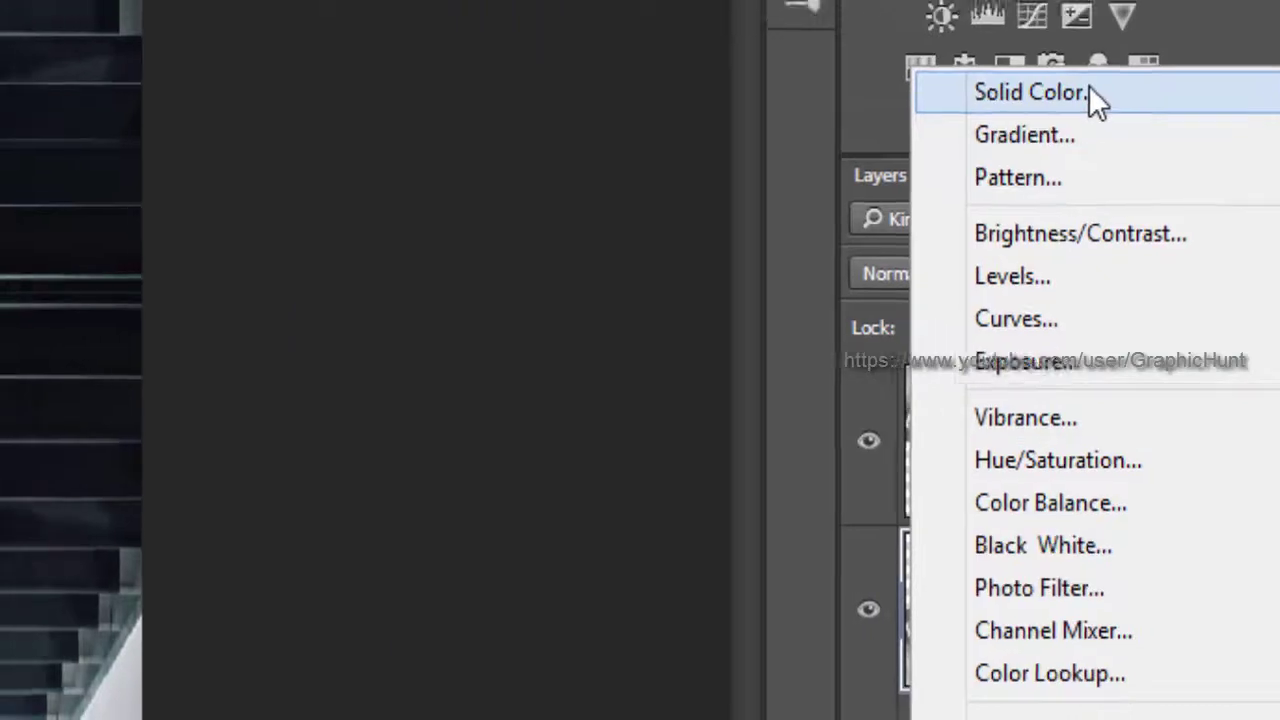
{"action": "left_click", "coordinate": [1076, 82]}
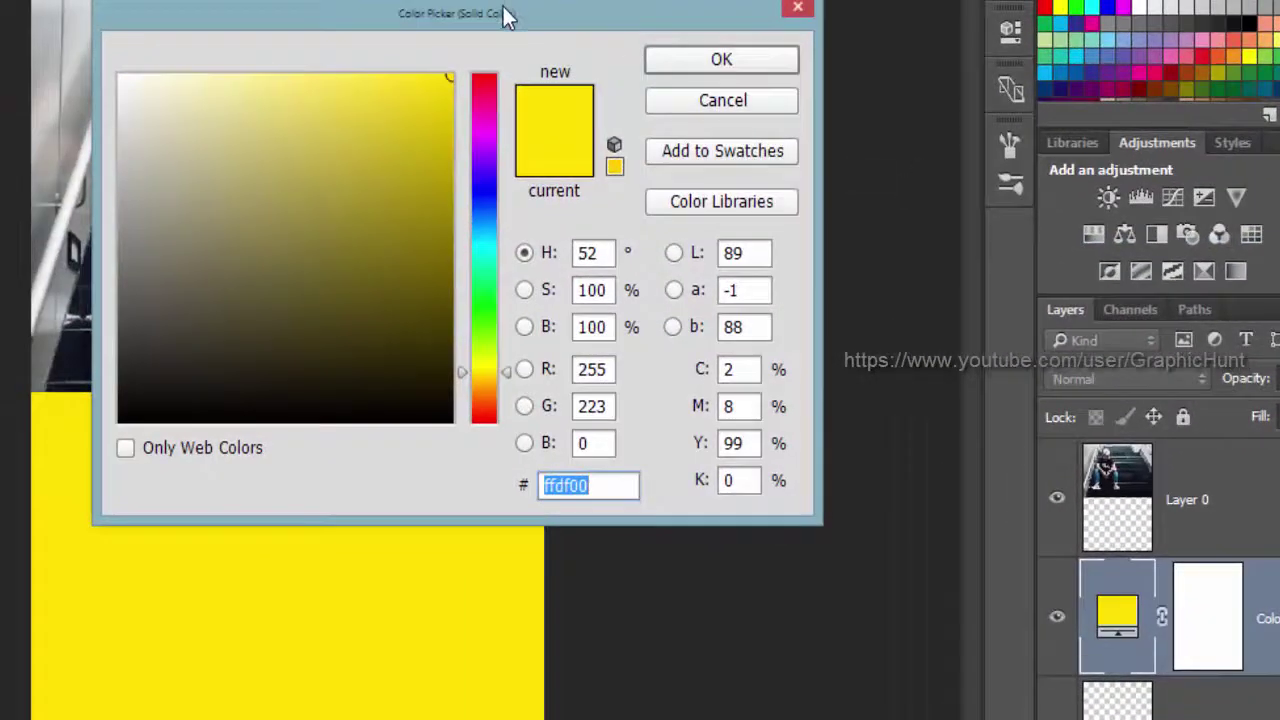
{"action": "left_click_drag", "start_coordinate": [505, 15], "coordinate": [912, 22]}
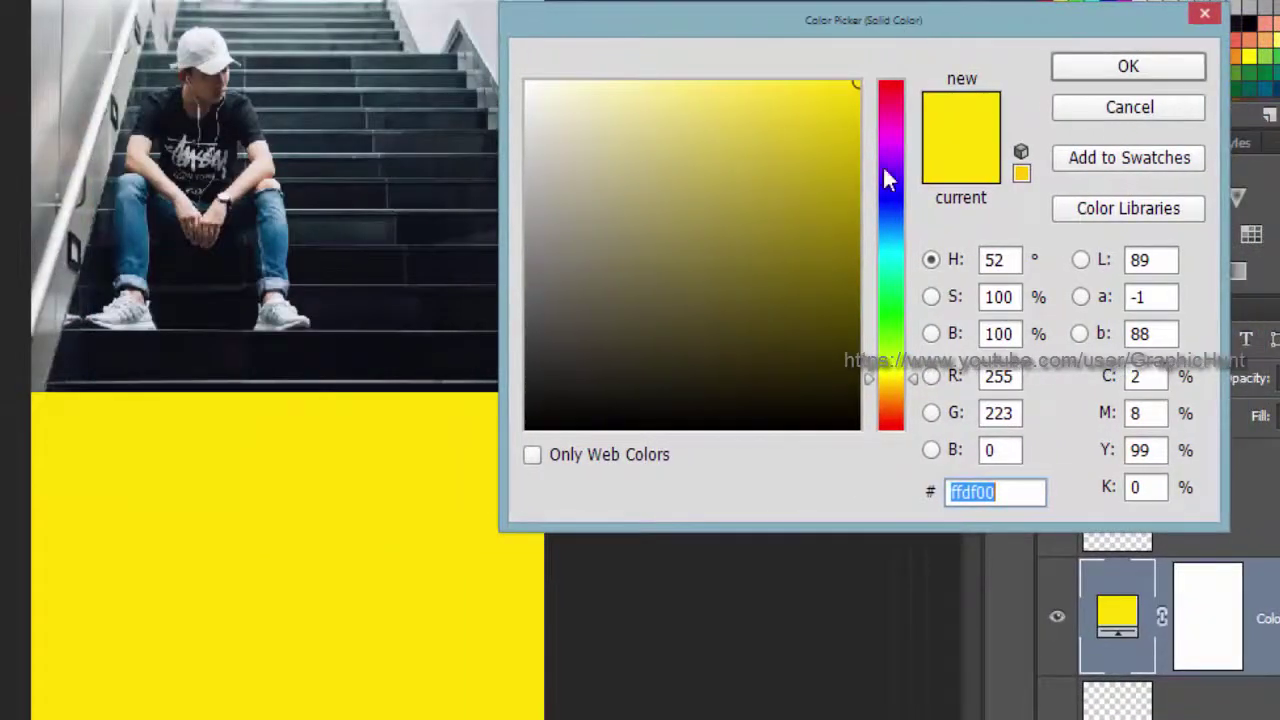
{"action": "type", "text": "2"}
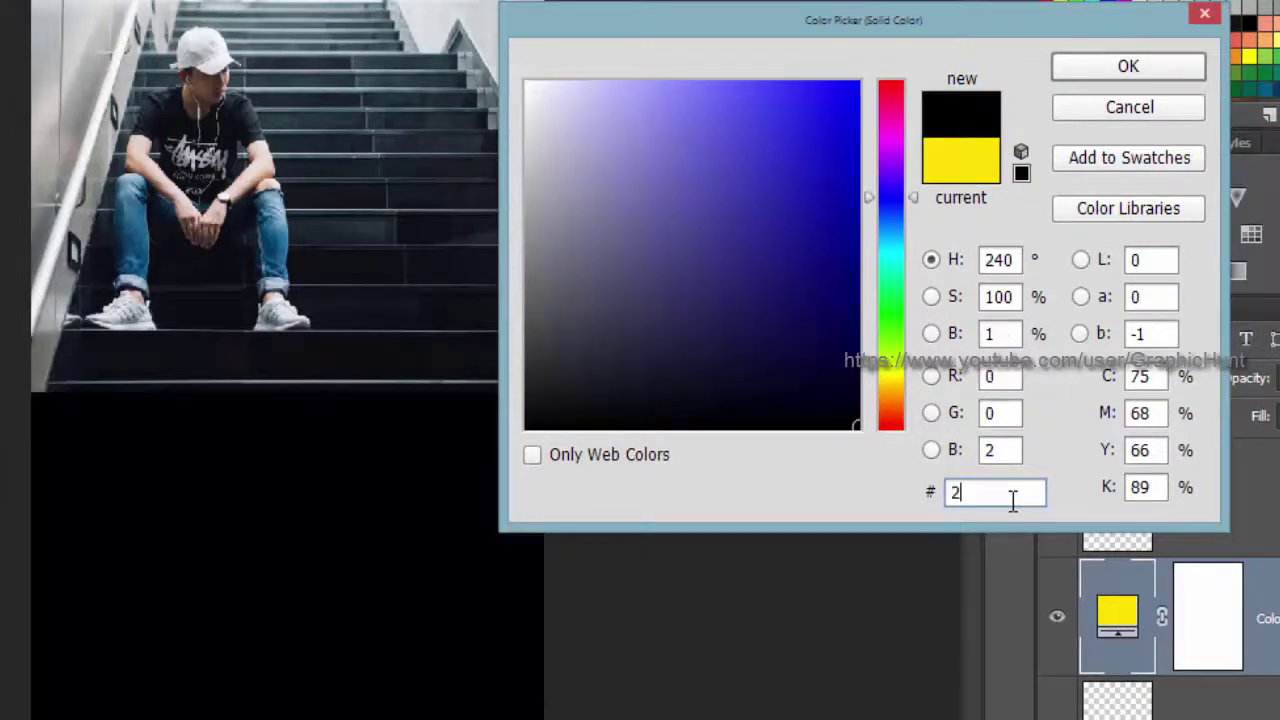
{"action": "type", "text": "86e"}
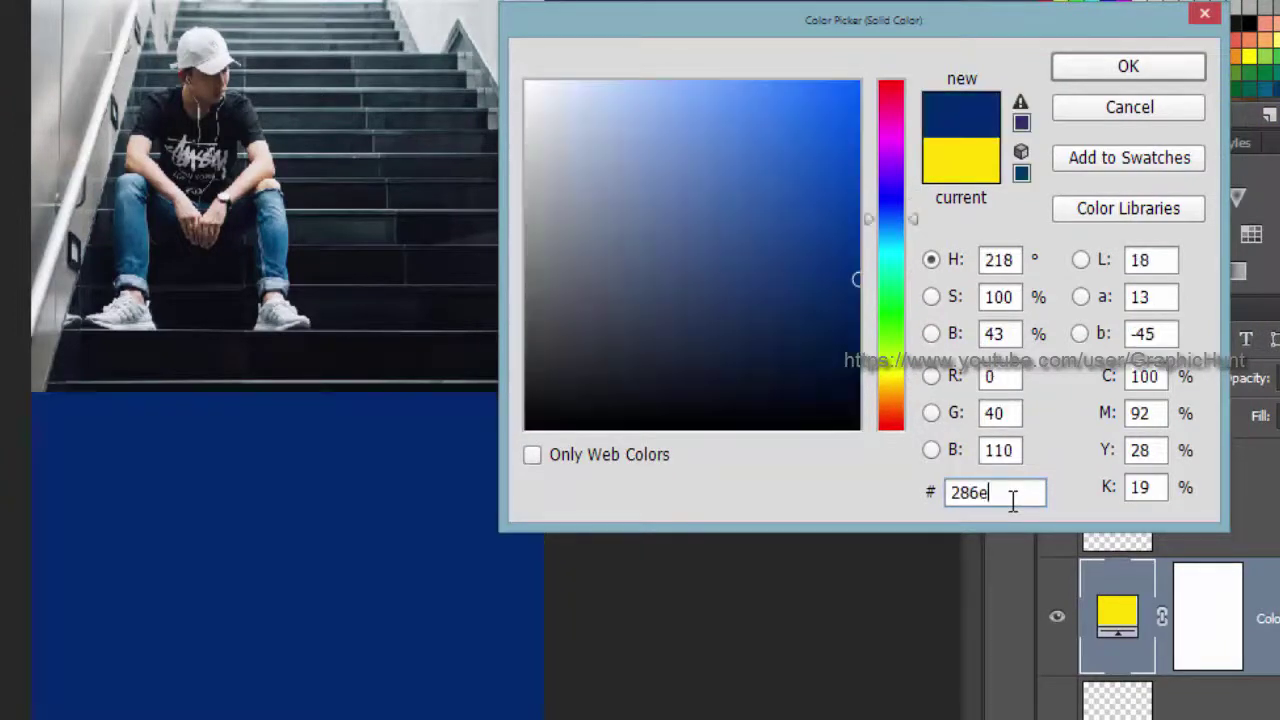
{"action": "type", "text": "b9"}
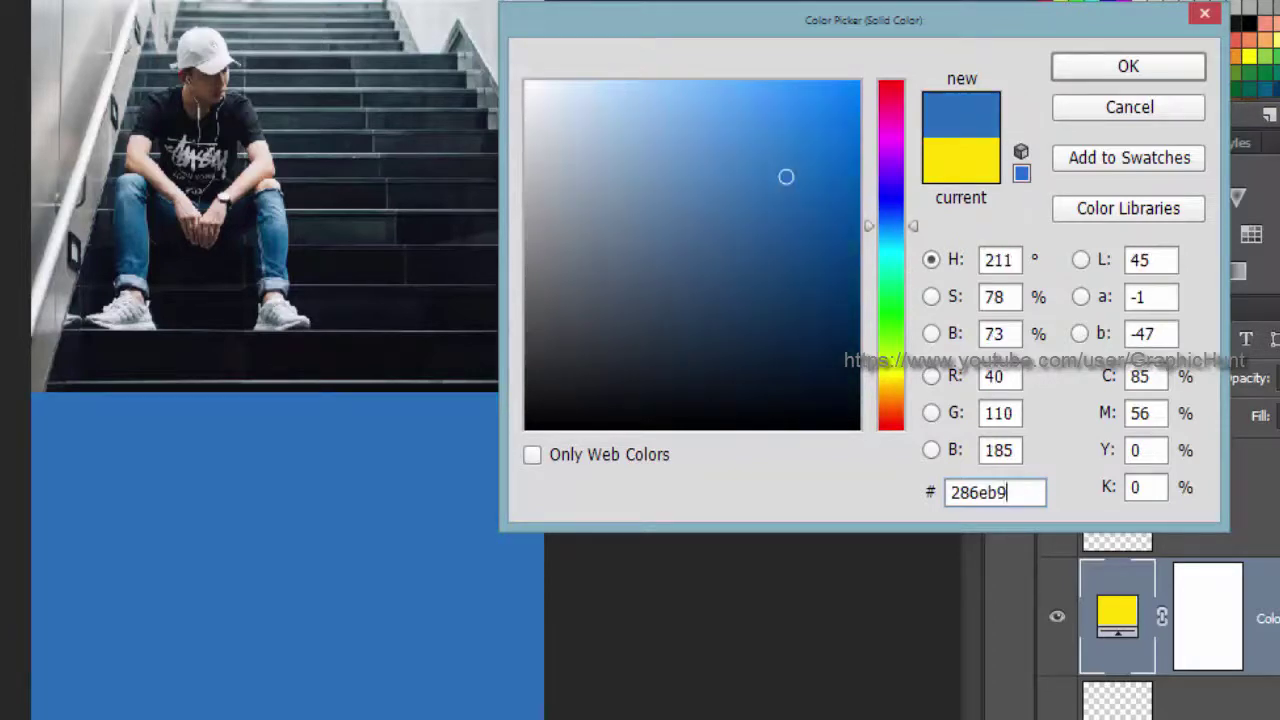
{"action": "key", "text": "Return"}
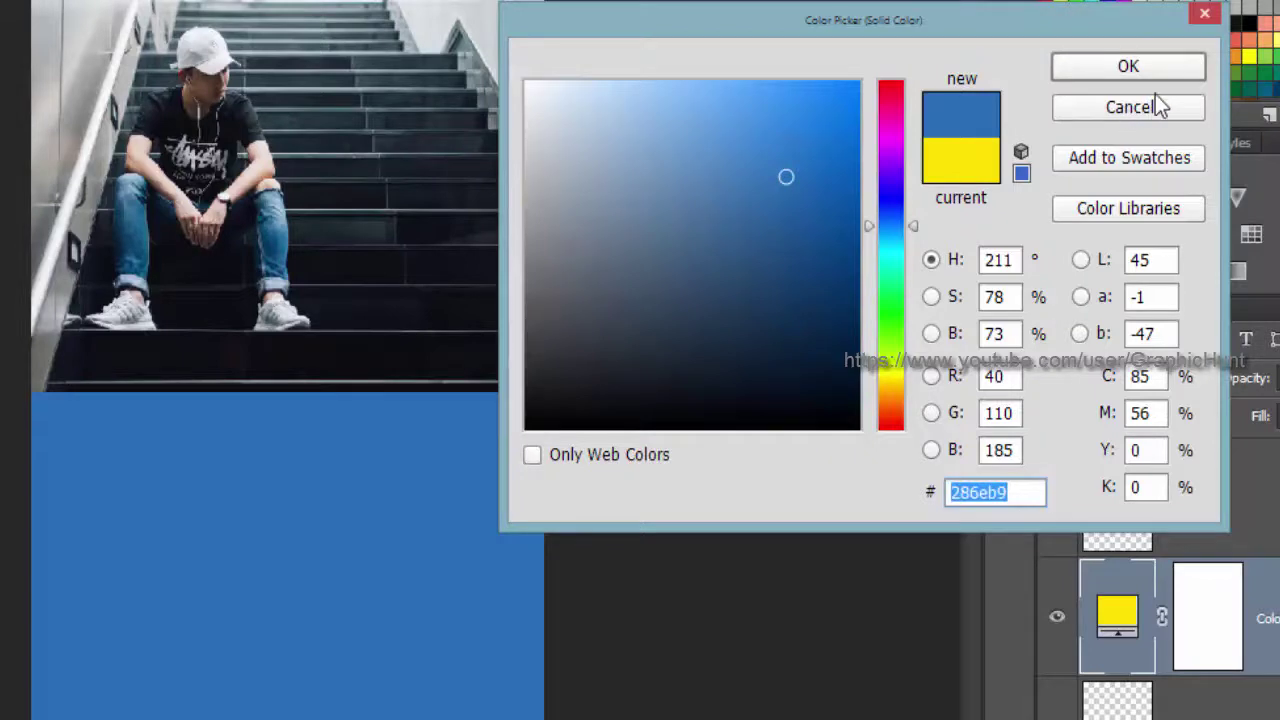
{"action": "left_click", "coordinate": [1164, 64]}
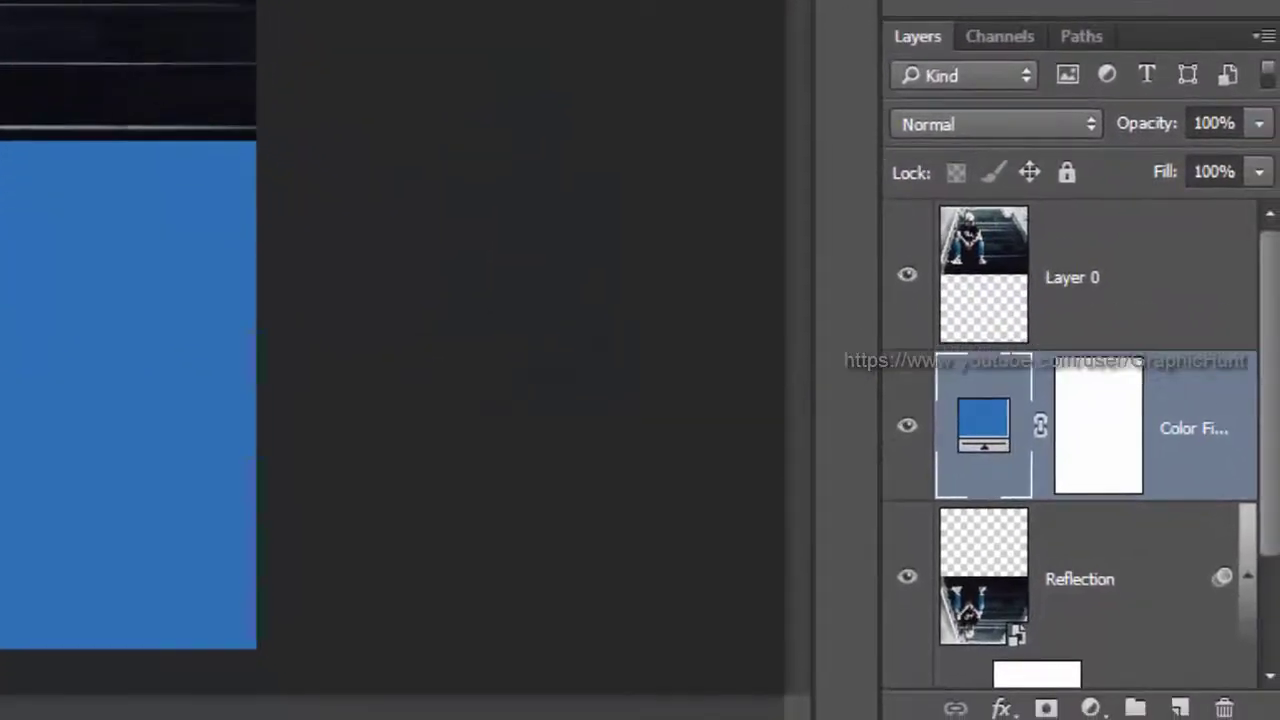
{"action": "left_click_drag", "start_coordinate": [1098, 430], "coordinate": [1120, 666]}
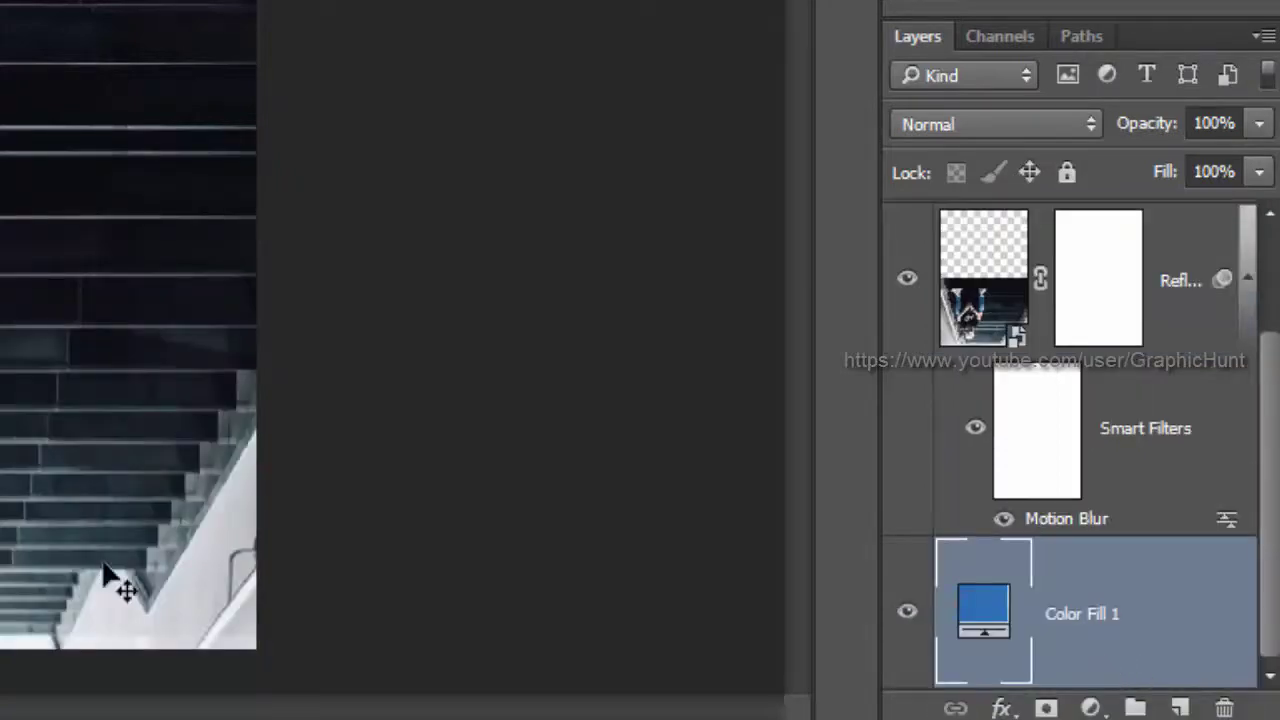
Draw a black-to-white linear gradient on the Smart Filters mask, from the image's bottom edge up to where photo and reflection meet
{"action": "left_click", "coordinate": [1072, 452]}
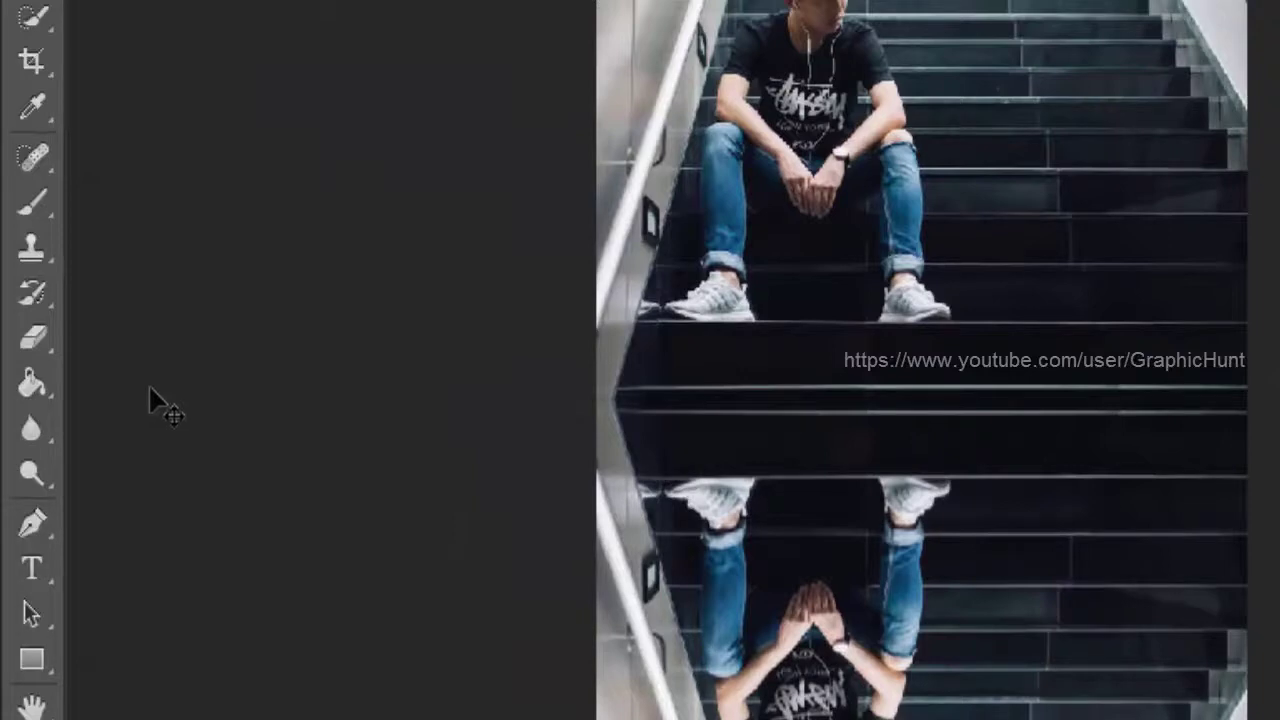
{"action": "right_click", "coordinate": [43, 376]}
{"action": "left_click", "coordinate": [163, 376]}
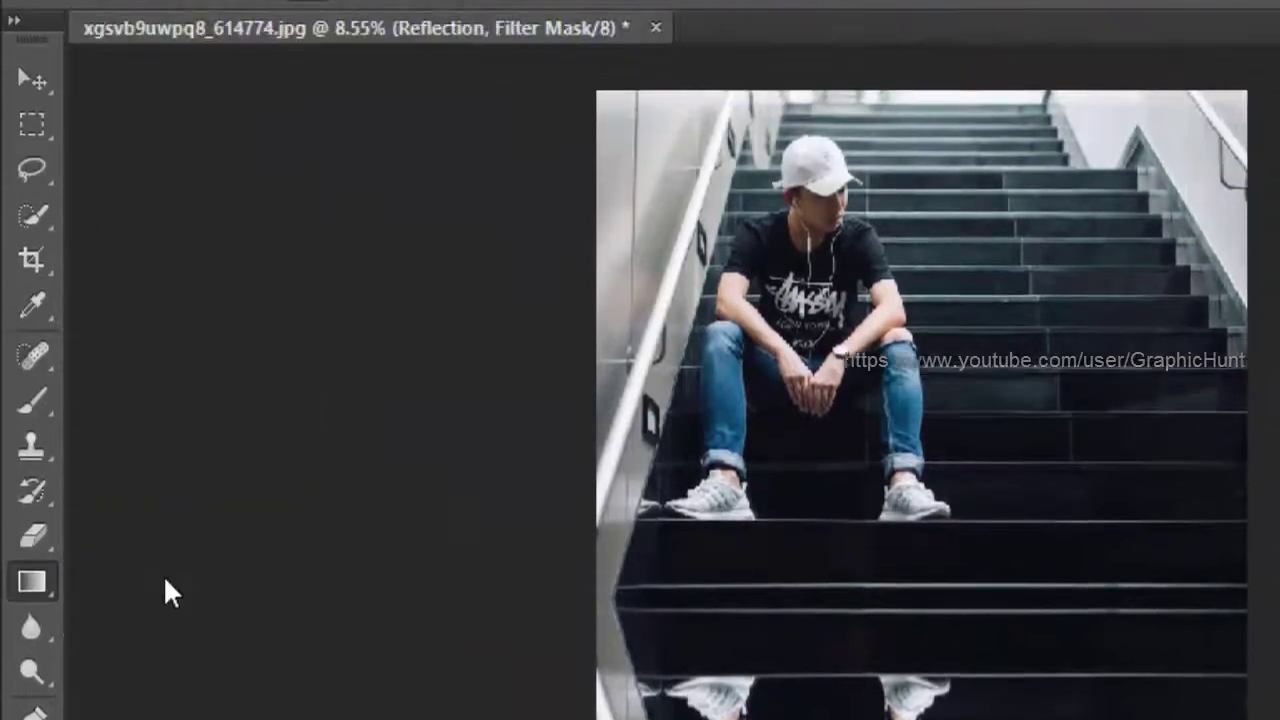
{"action": "left_click", "coordinate": [240, 80]}
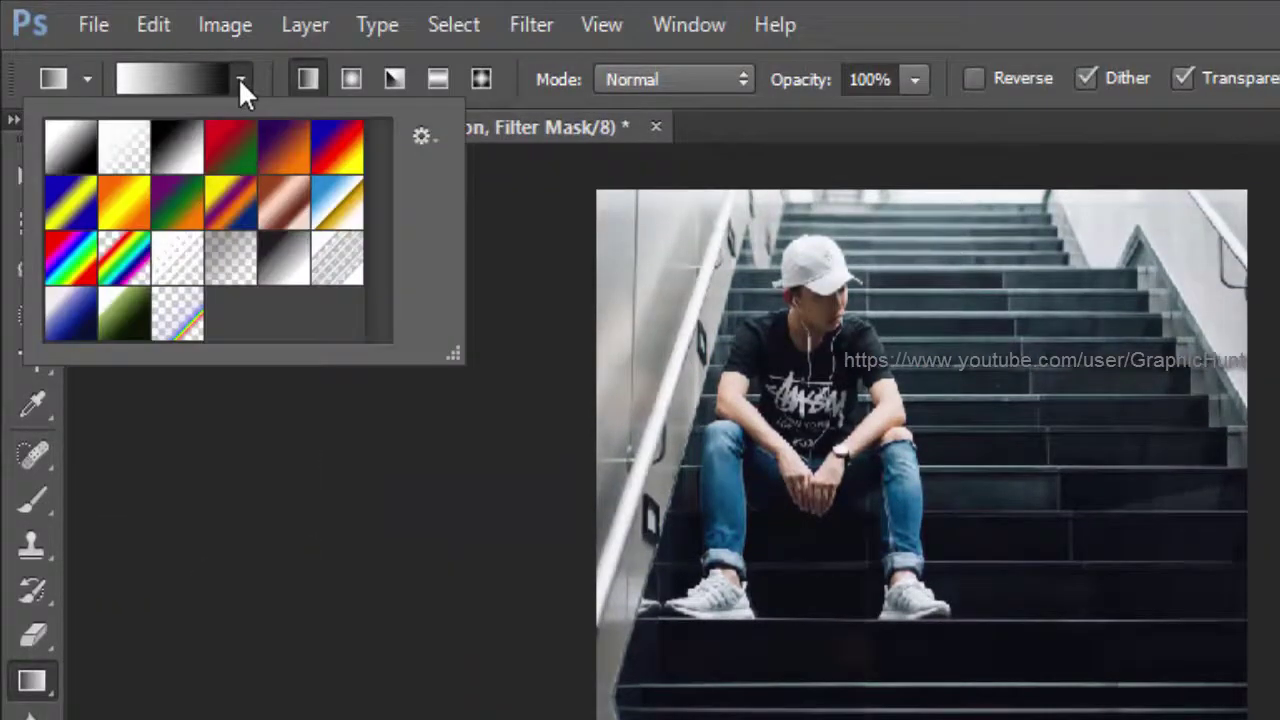
{"action": "left_click", "coordinate": [178, 160]}
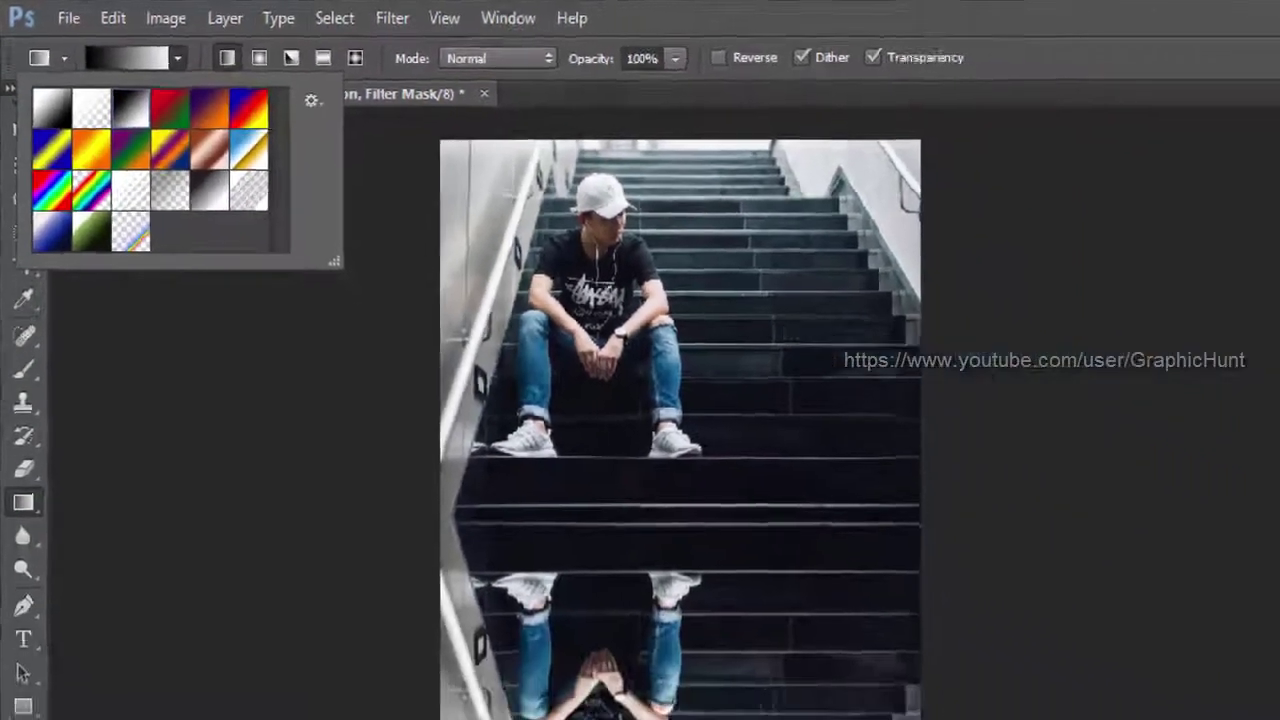
{"action": "key", "text": "Return"}
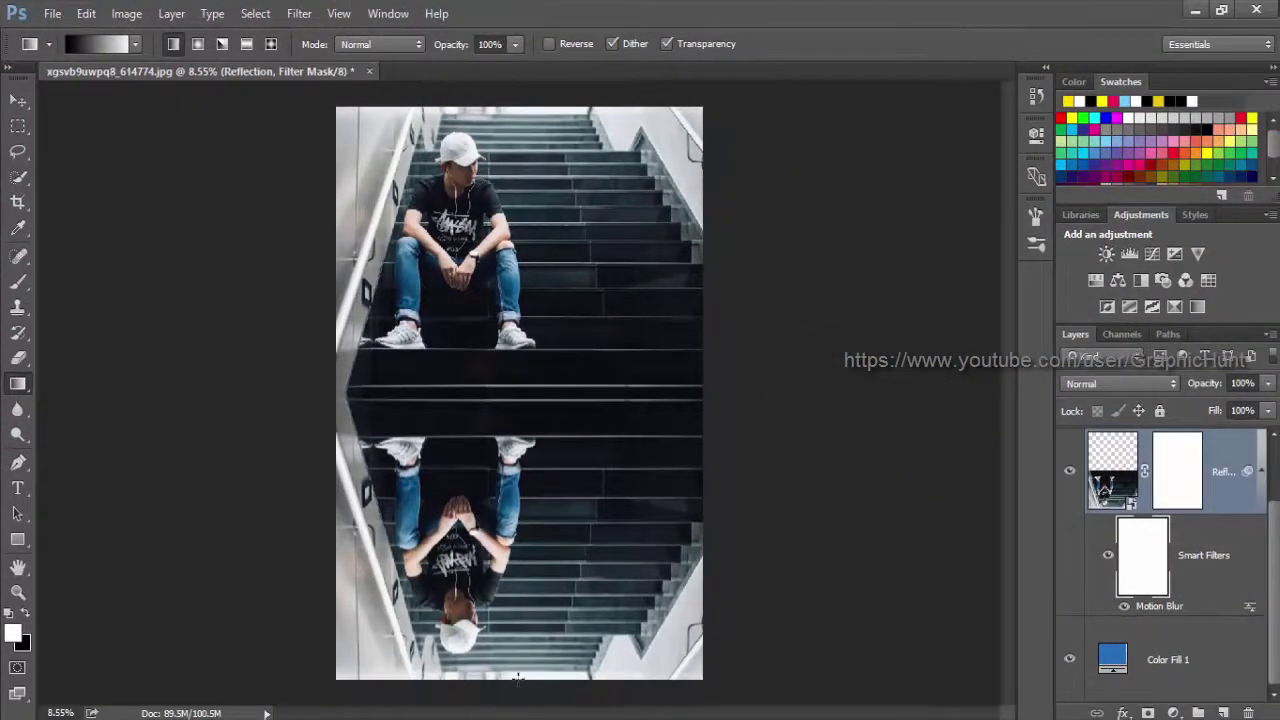
{"action": "left_click_drag", "start_coordinate": [517, 679], "coordinate": [531, 393]}
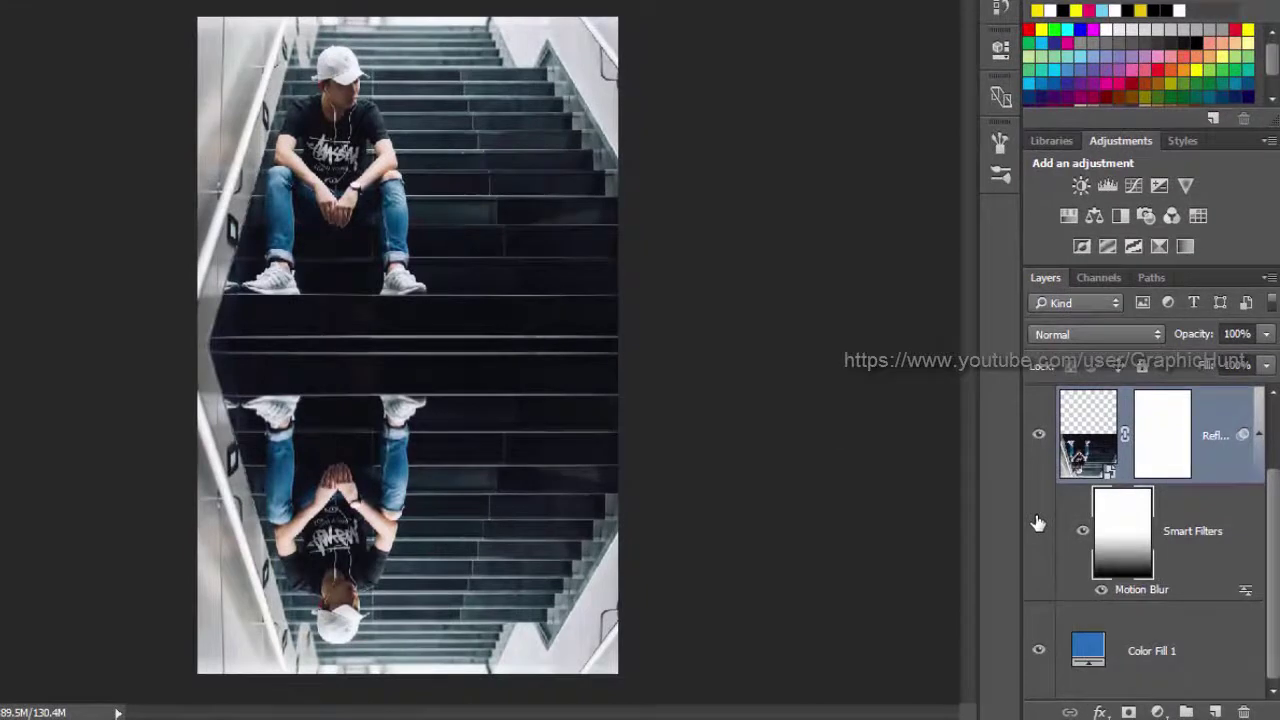
Load the Smart Filters mask as a selection and replace the Reflection layer's blank mask with a new one made from it
{"action": "left_click", "coordinate": [1128, 536], "text": "ctrl"}
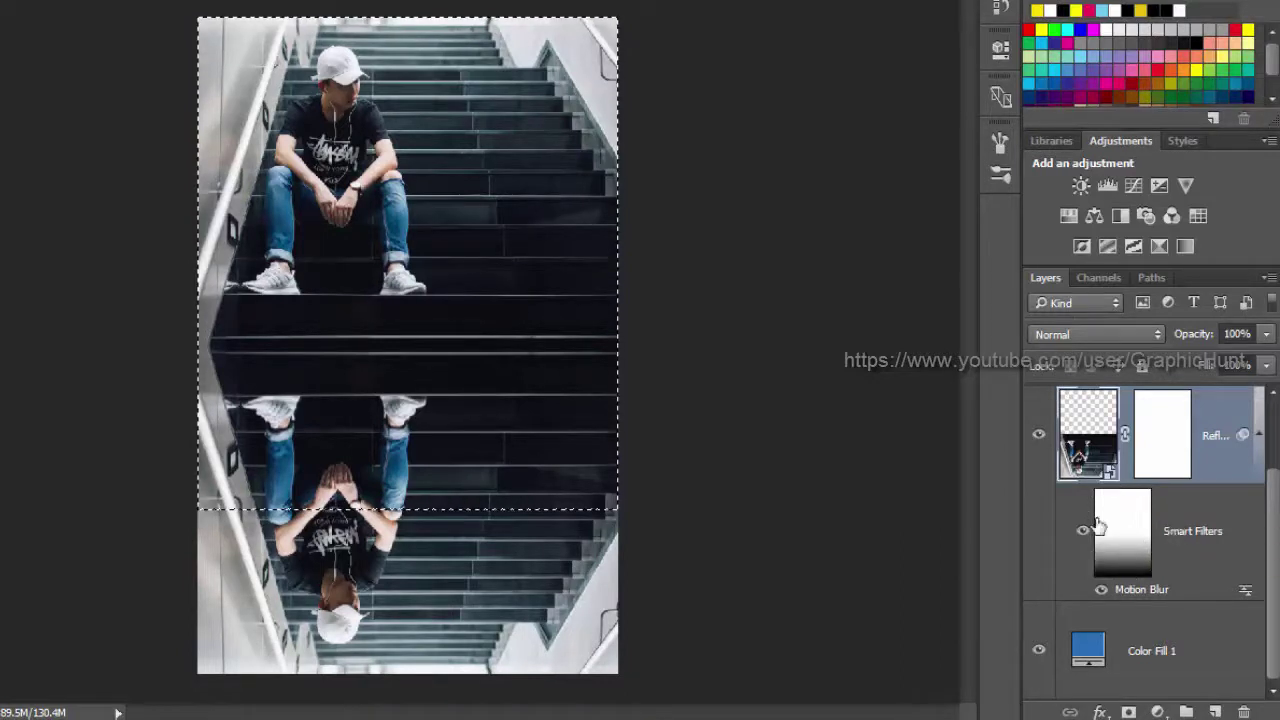
{"action": "left_click", "coordinate": [1175, 435]}
{"action": "left_click_drag", "start_coordinate": [1175, 435], "coordinate": [1244, 712]}
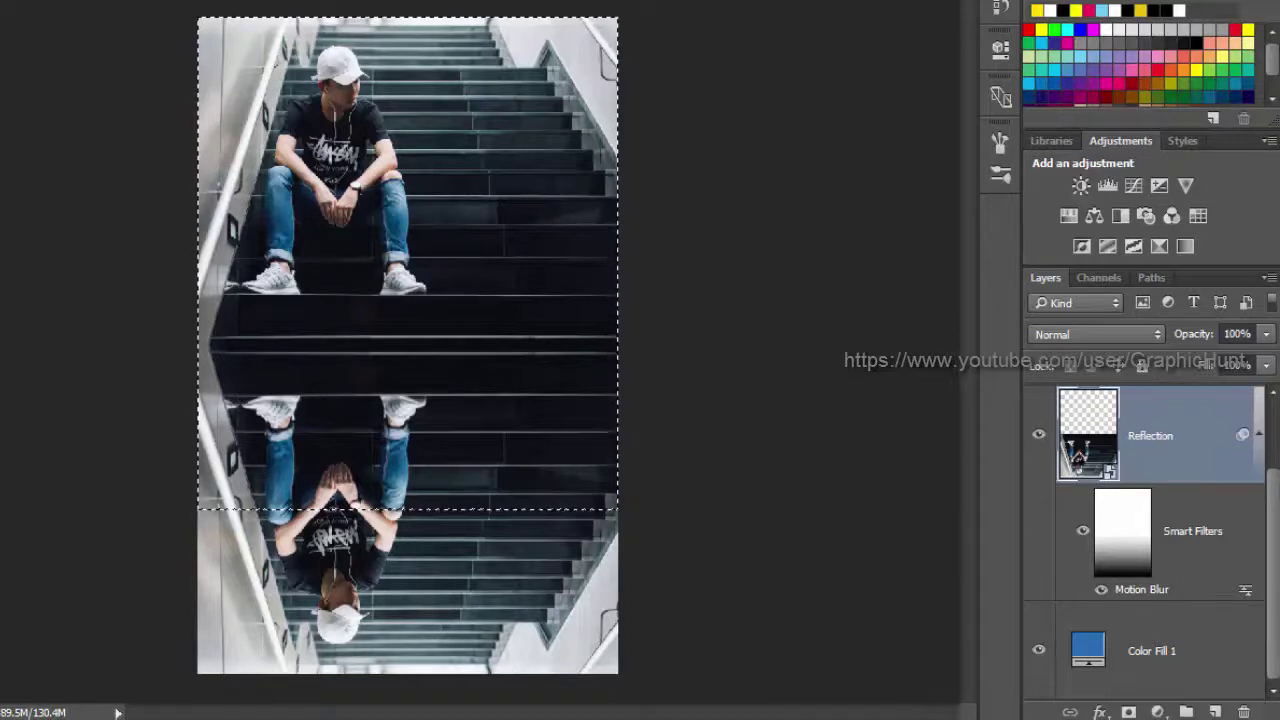
{"action": "left_click", "coordinate": [1128, 712]}
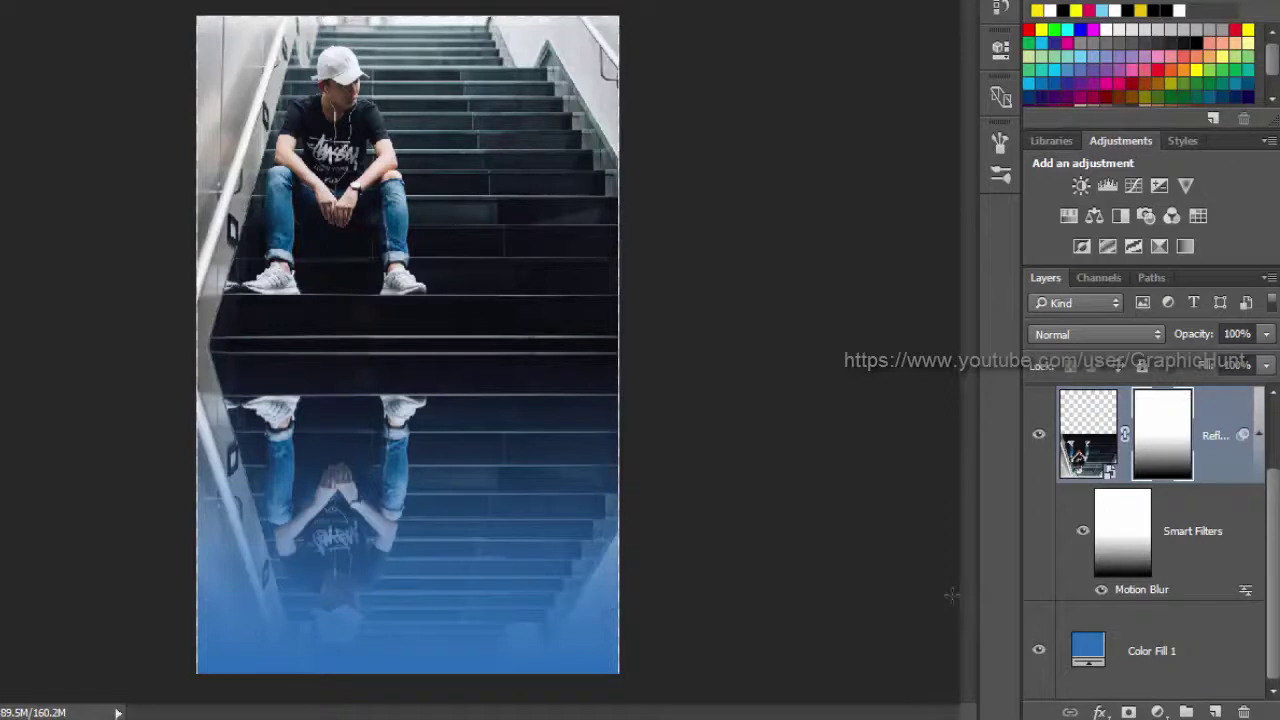
Reduce the density of the Reflection layer's mask to 60%
{"action": "double_click", "coordinate": [1150, 440]}
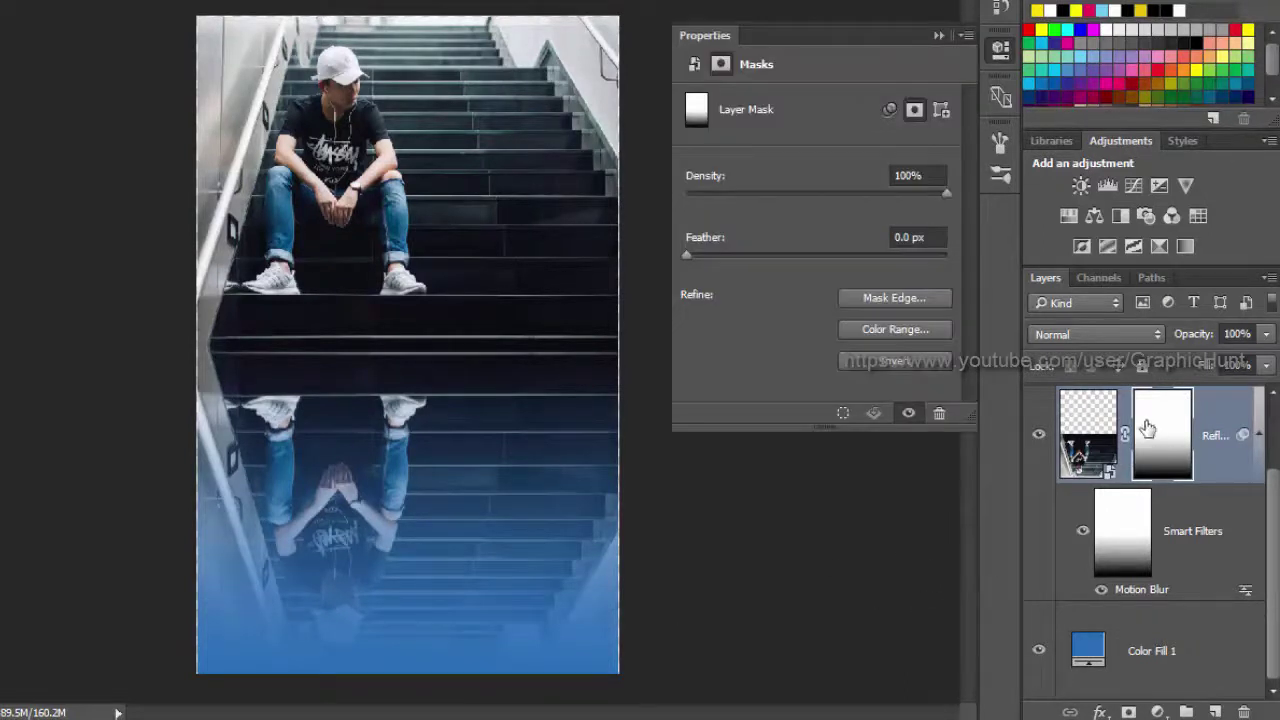
{"action": "left_click", "coordinate": [933, 175]}
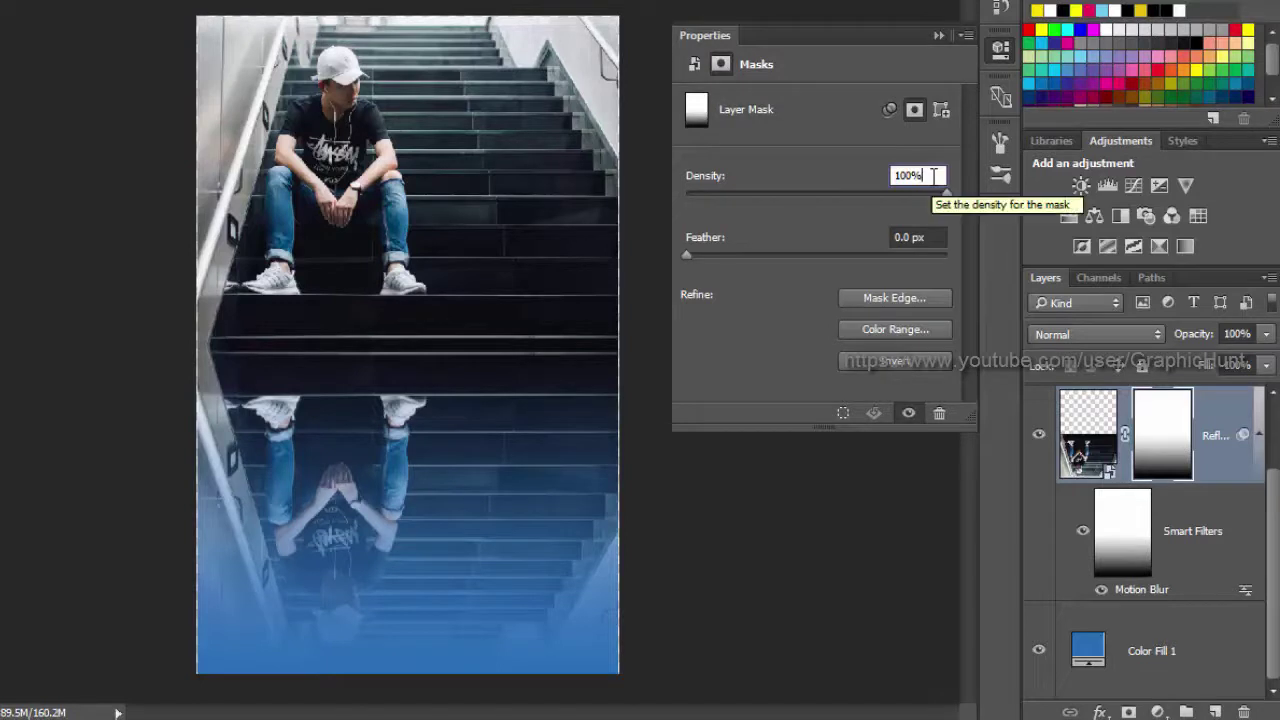
{"action": "double_click", "coordinate": [933, 175]}
{"action": "type", "text": "92"}
{"action": "key", "text": "Return"}
{"action": "double_click", "coordinate": [933, 176]}
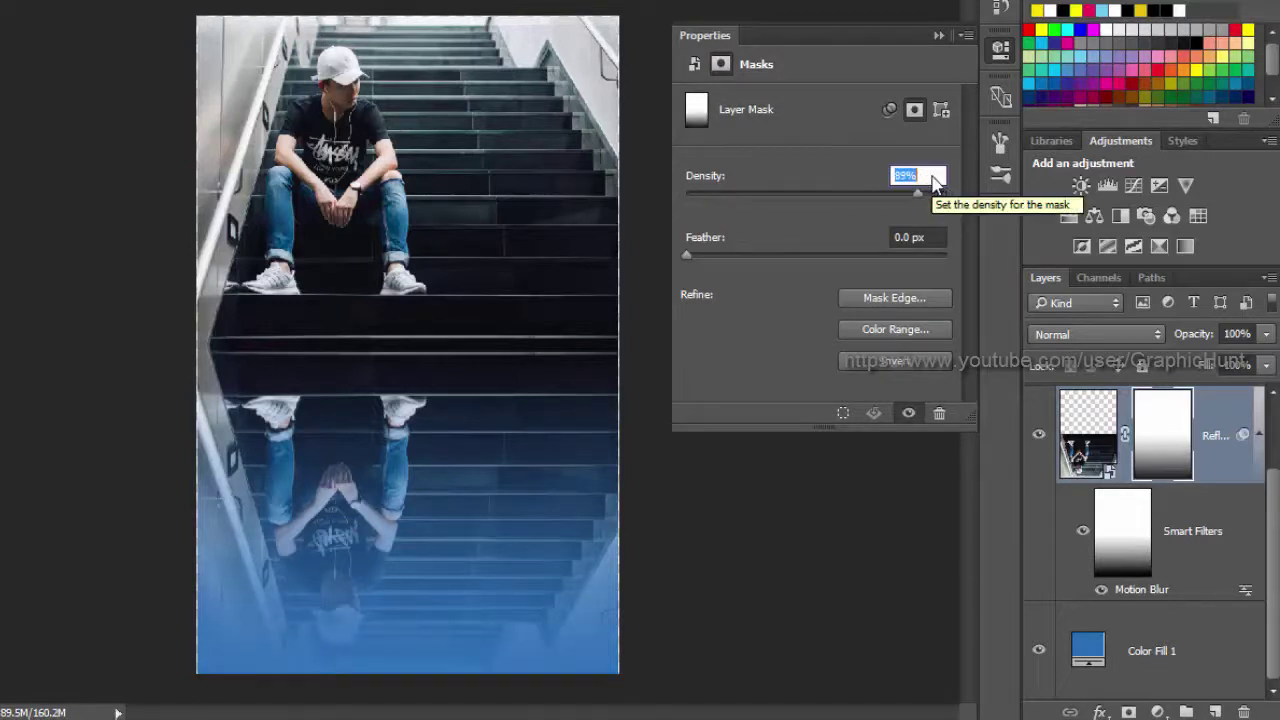
{"action": "type", "text": "76"}
{"action": "key", "text": "Return"}
{"action": "type", "text": "66"}
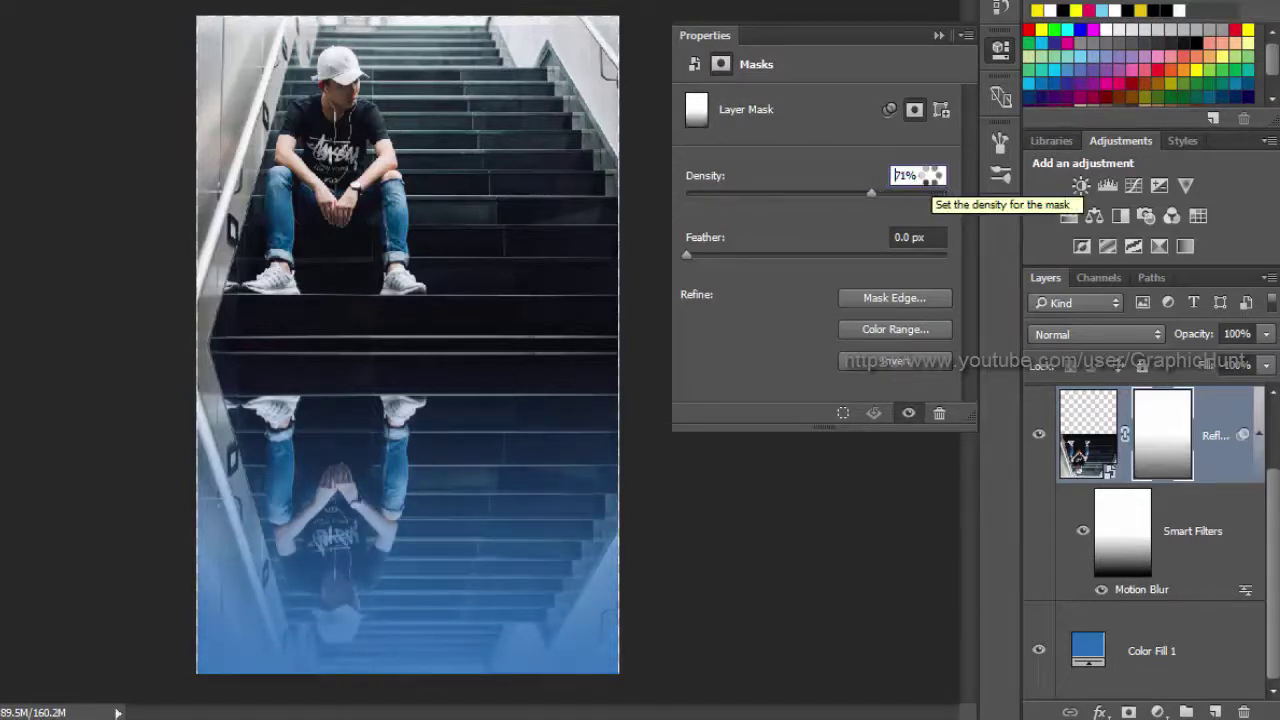
{"action": "key", "text": "Return"}
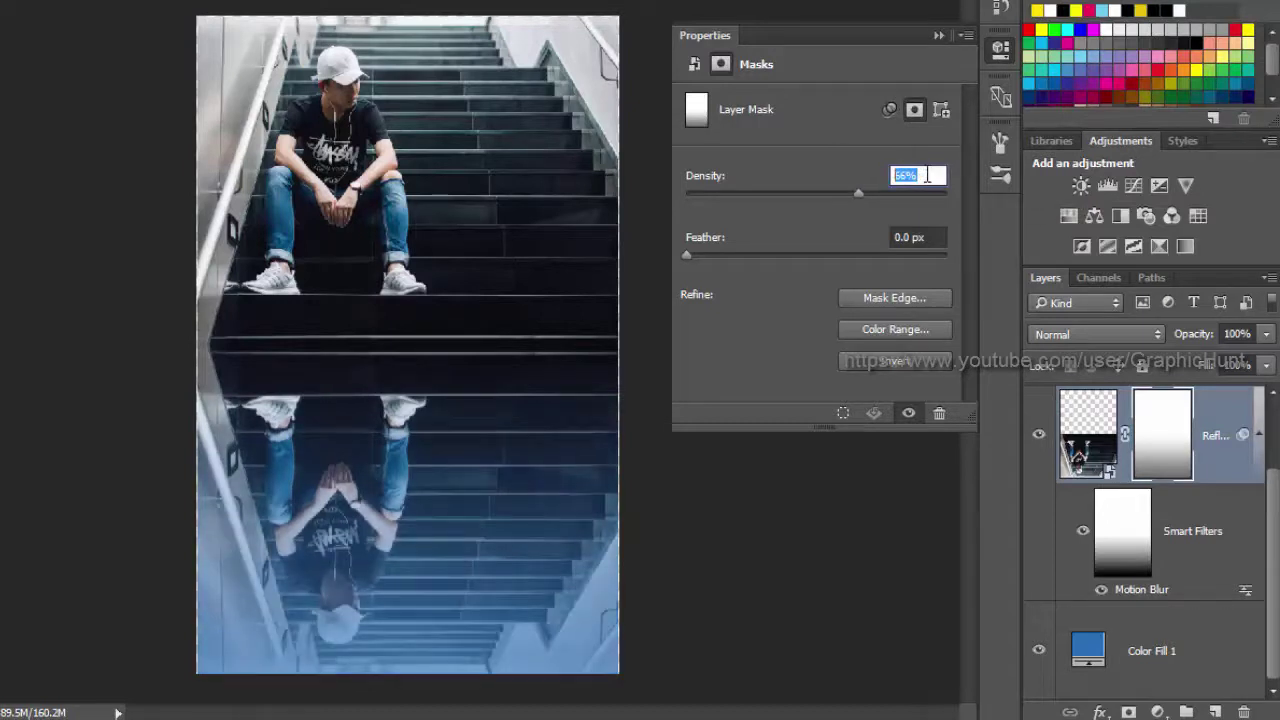
{"action": "key", "text": "Down"}
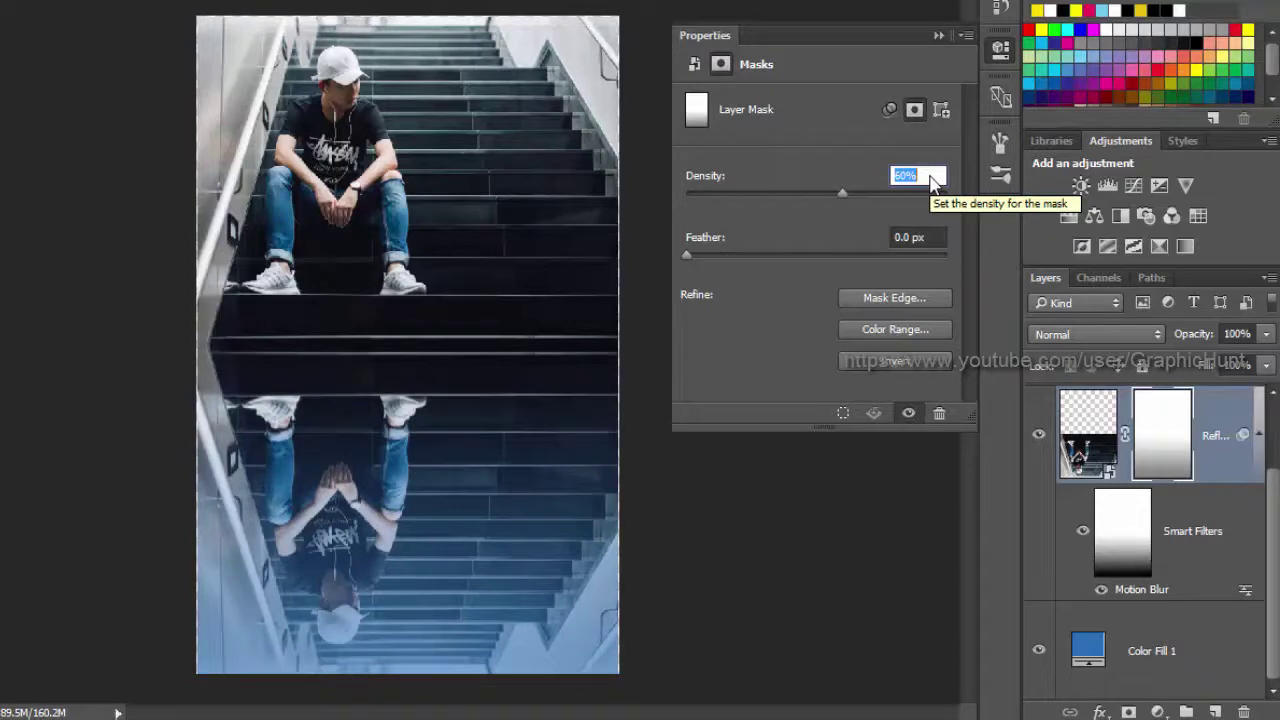
{"action": "left_click", "coordinate": [735, 590]}
{"action": "left_click", "coordinate": [932, 36]}
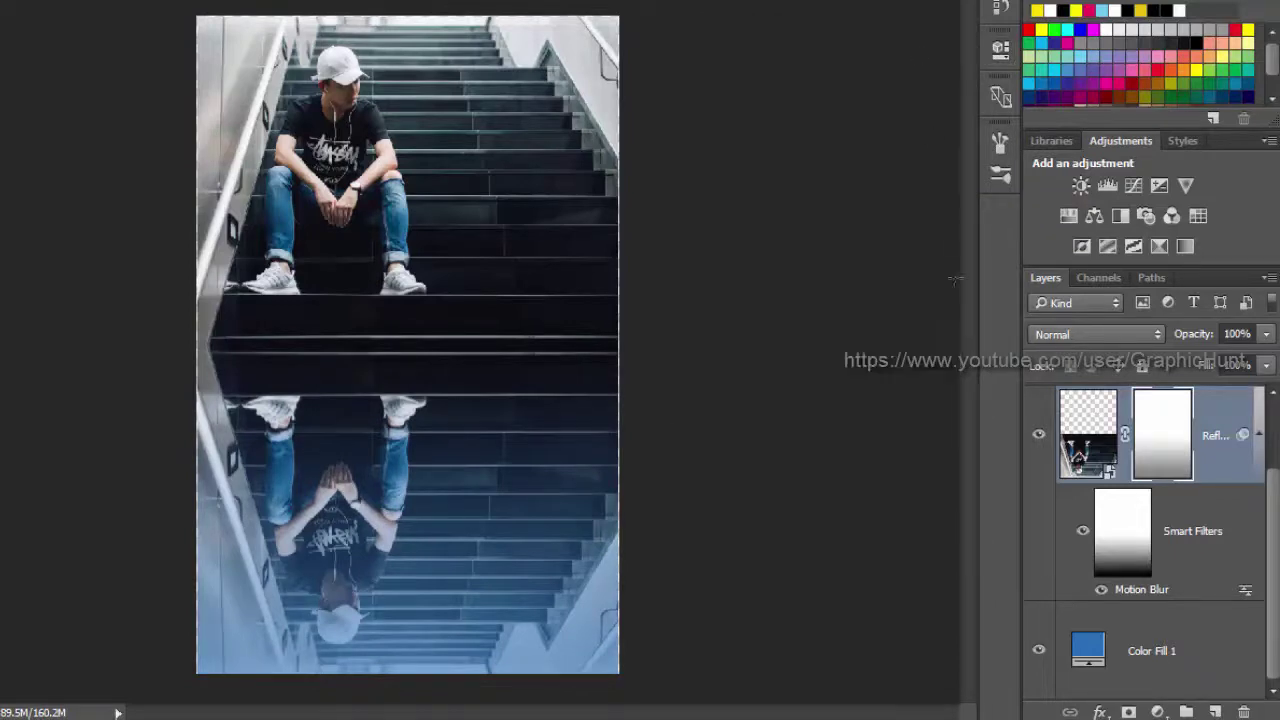
Convert the Reflection and Color Fill 1 layers together into one Smart Object
{"action": "scroll", "coordinate": [1225, 528], "scroll_direction": "up", "scroll_amount": 1}
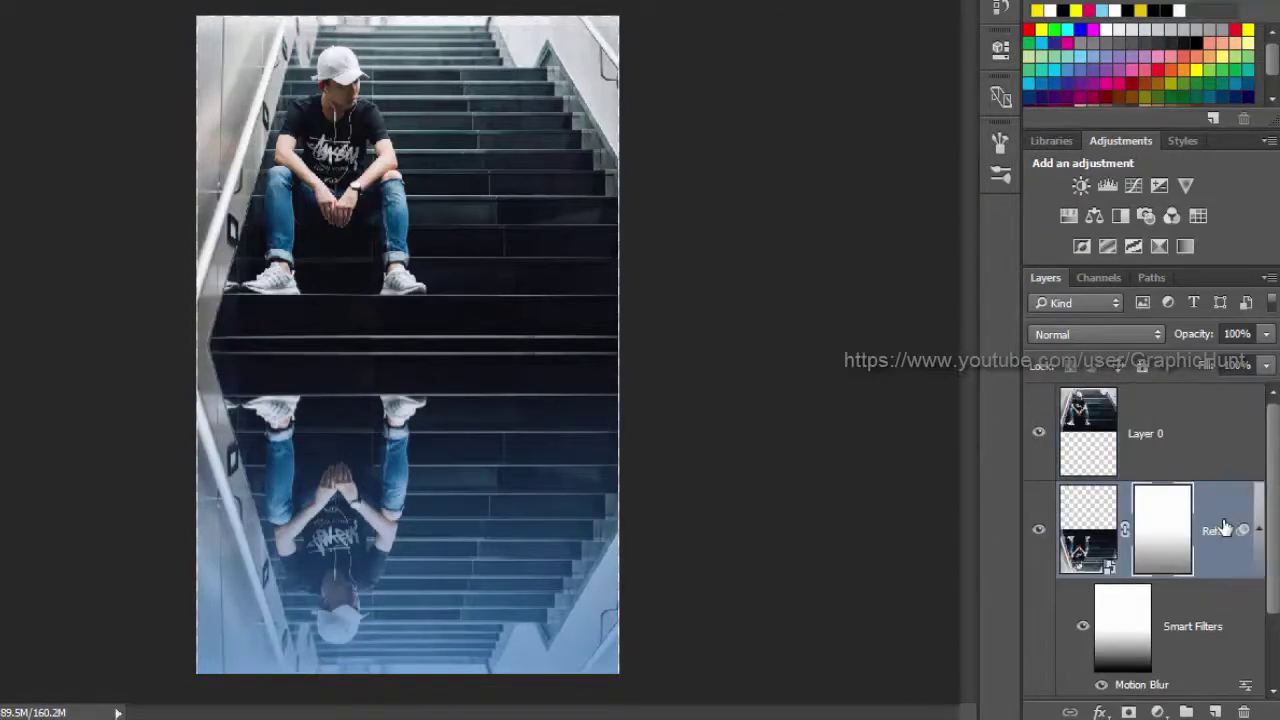
{"action": "scroll", "coordinate": [1225, 528], "scroll_direction": "down", "scroll_amount": 1}
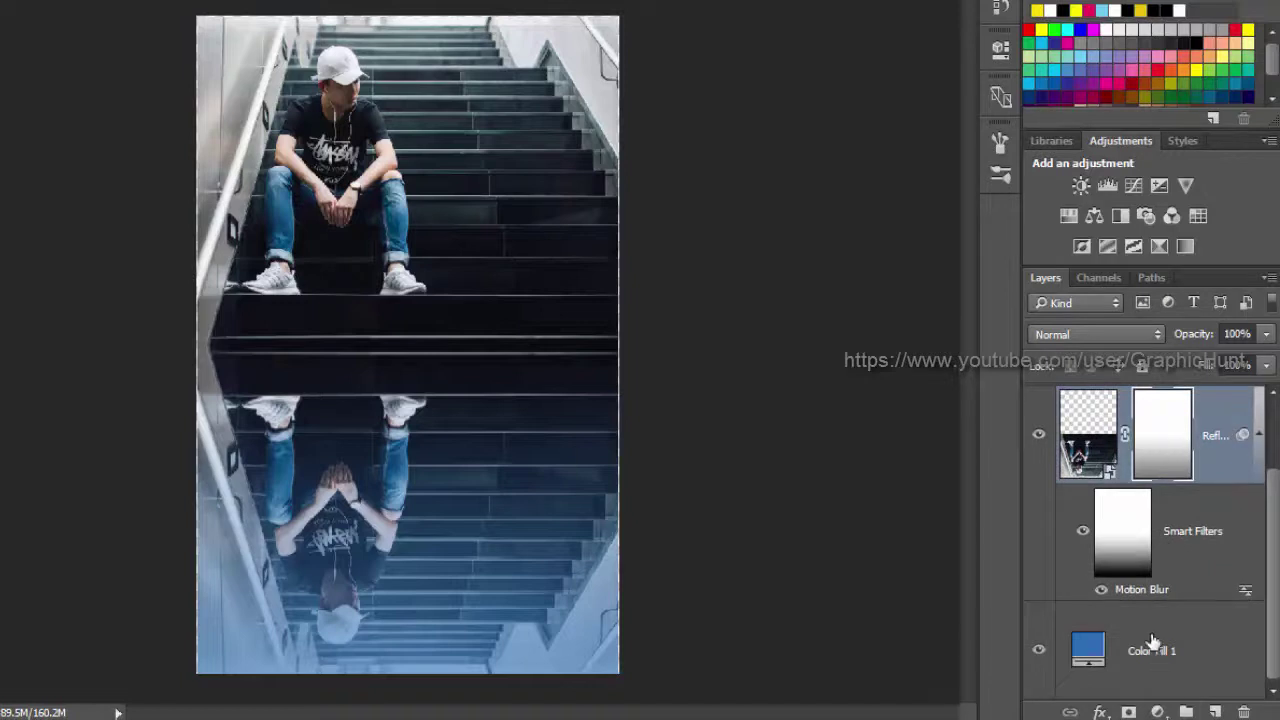
{"action": "left_click", "coordinate": [1110, 434]}
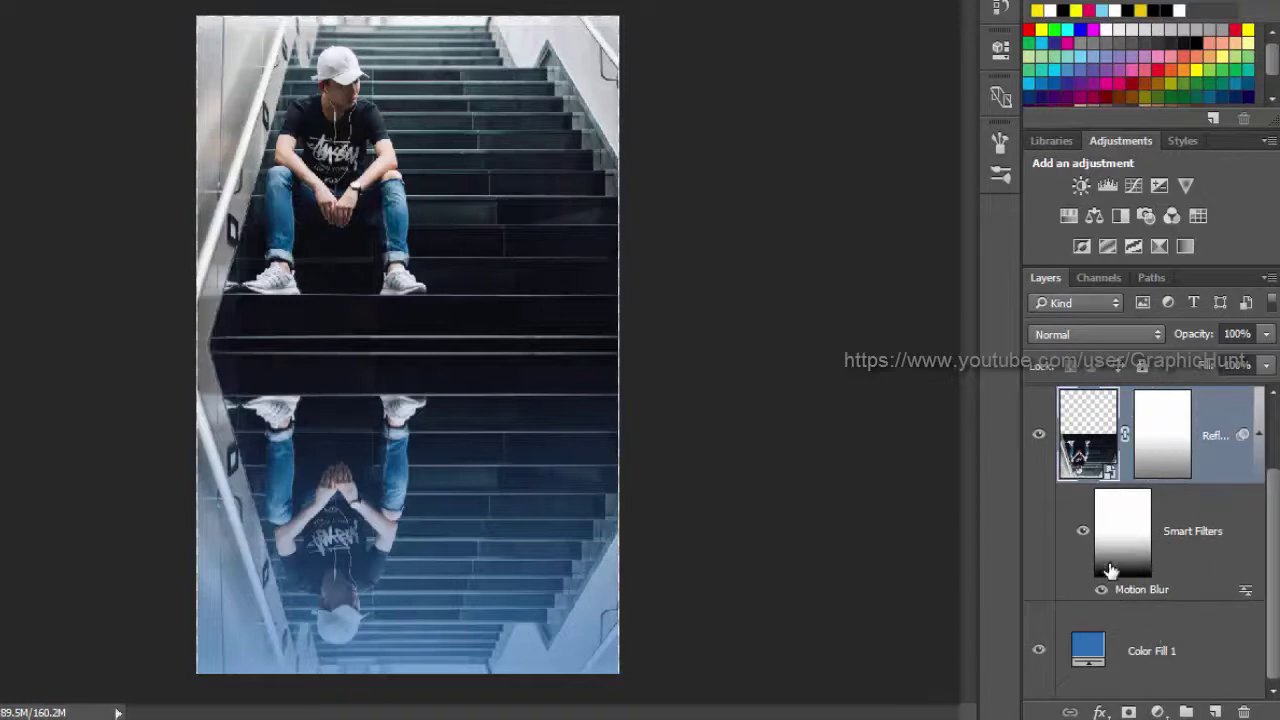
{"action": "left_click", "coordinate": [1141, 667], "text": "ctrl"}
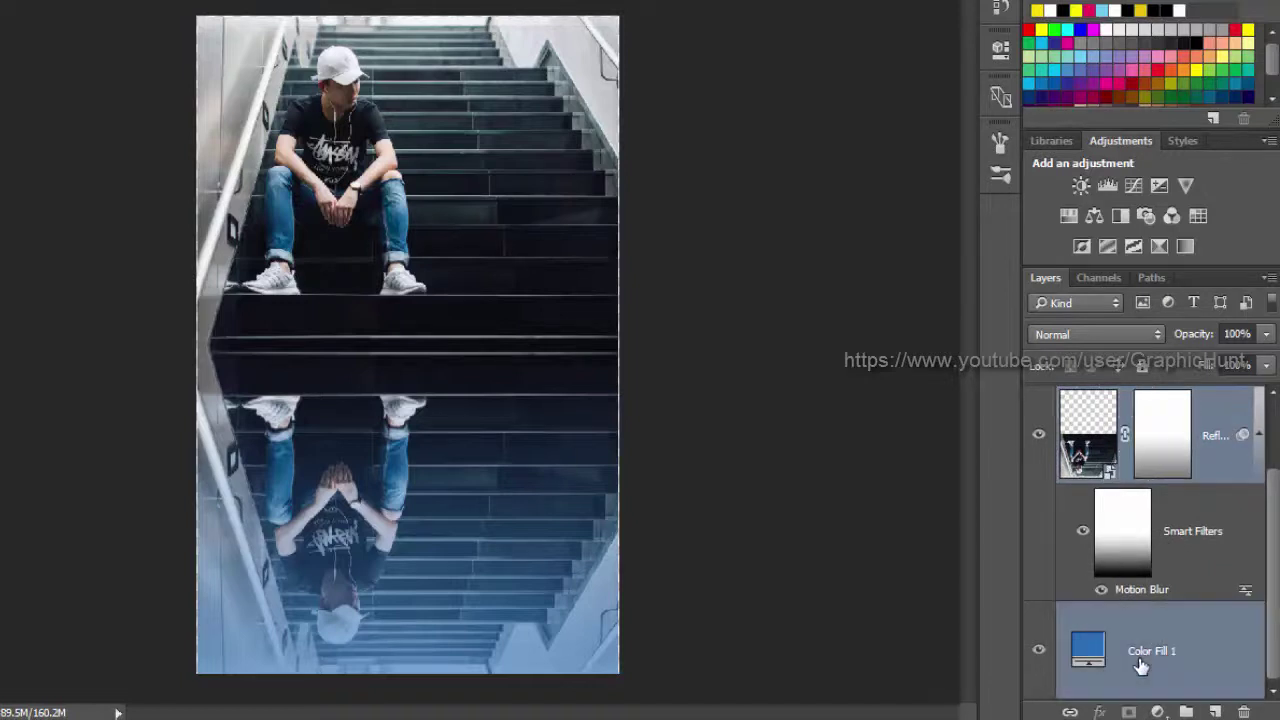
{"action": "left_click", "coordinate": [1266, 280]}
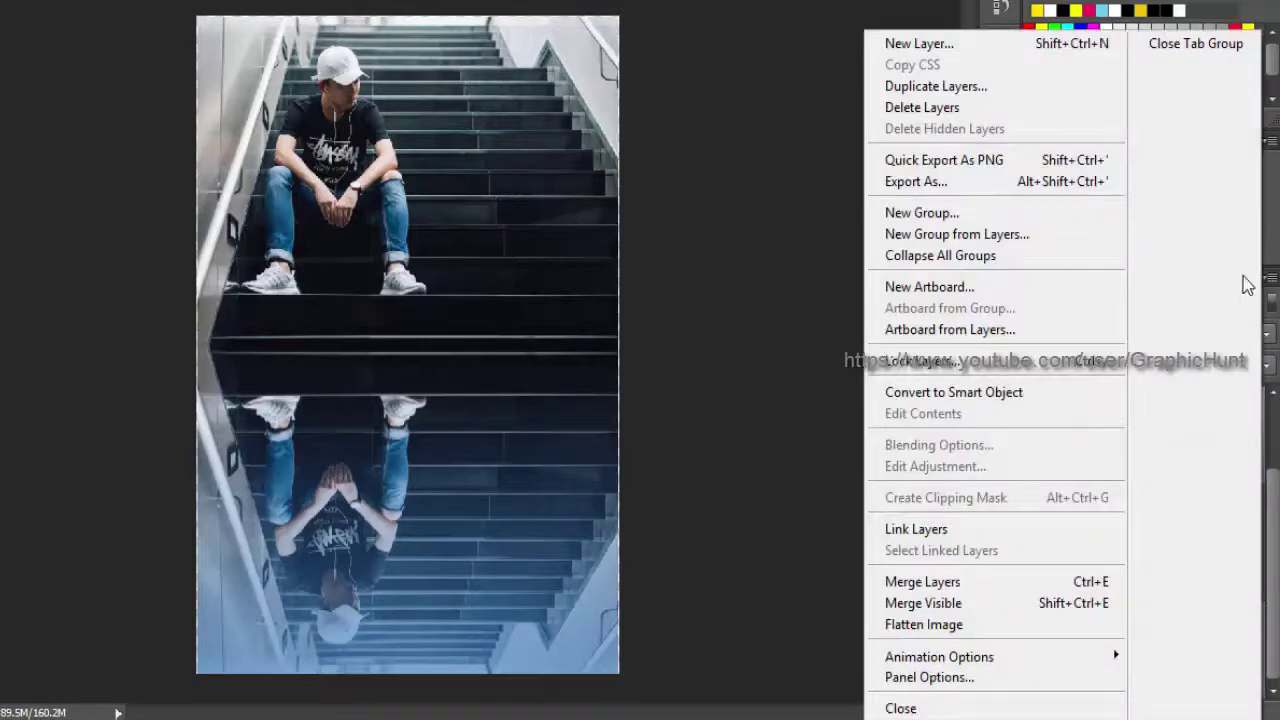
{"action": "left_click", "coordinate": [1033, 393]}
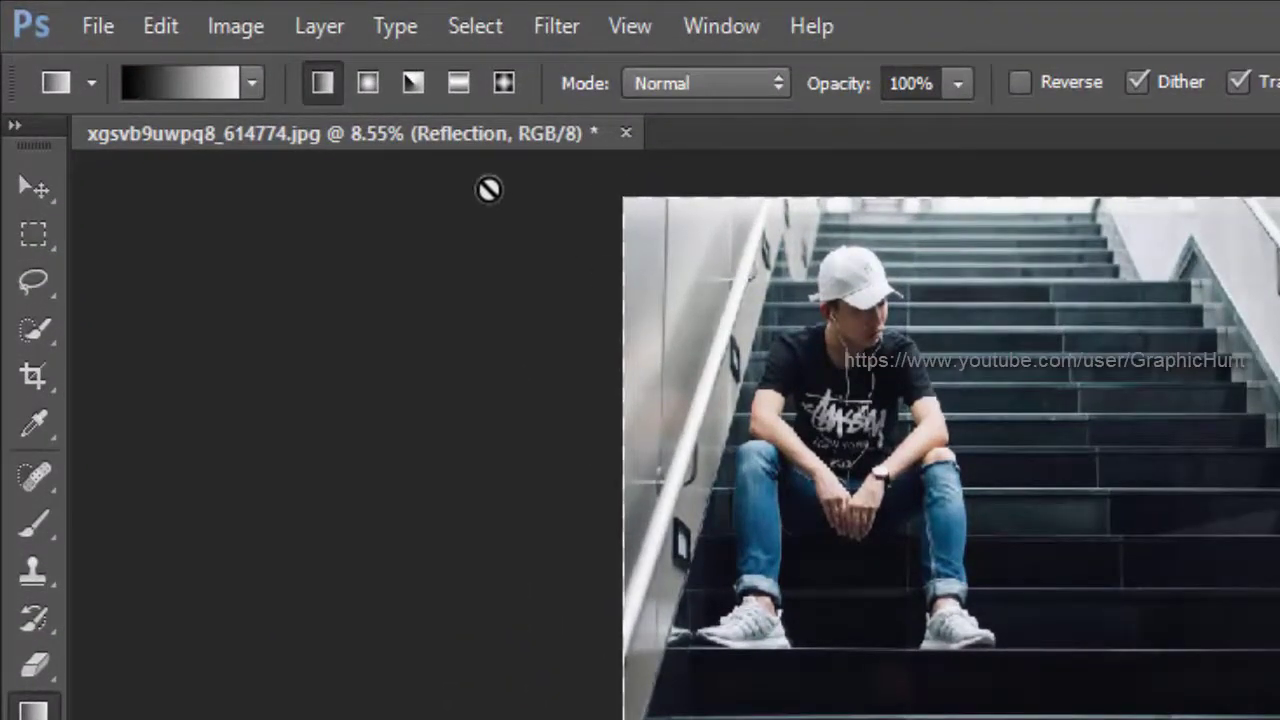
Select the entire canvas and copy the contents of the Reflection layer
{"action": "left_click", "coordinate": [466, 24]}
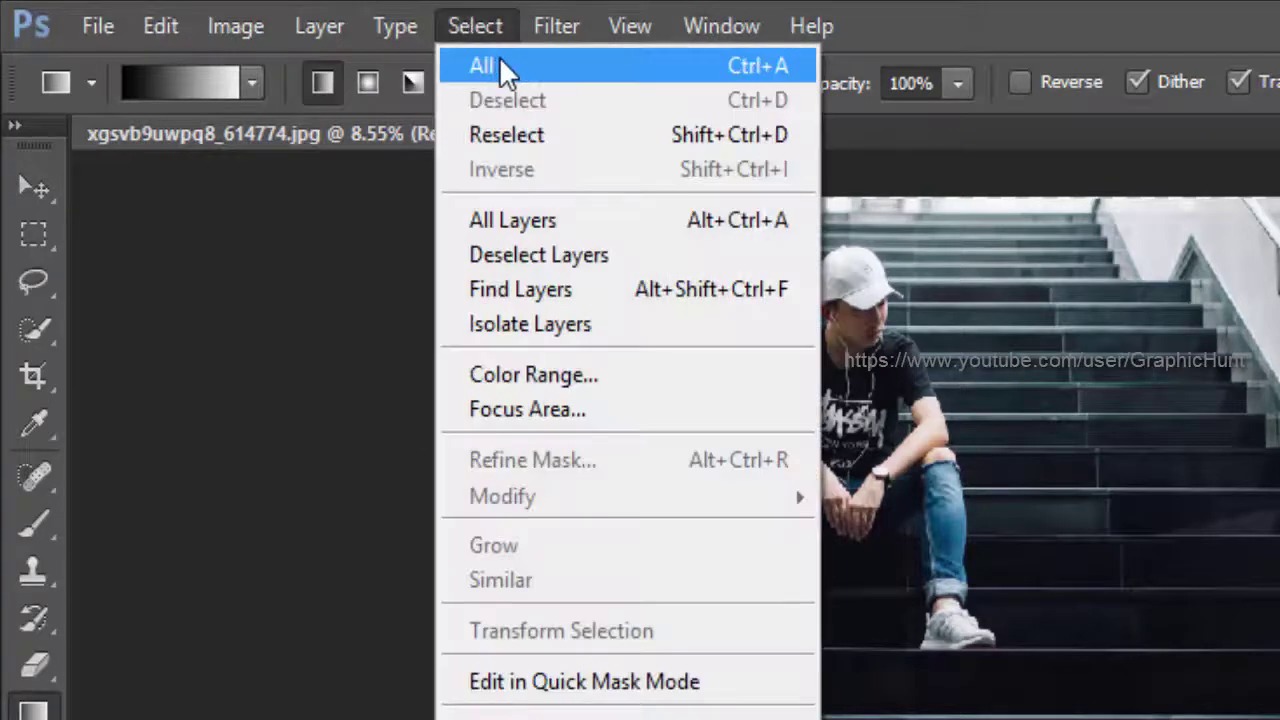
{"action": "left_click", "coordinate": [499, 60]}
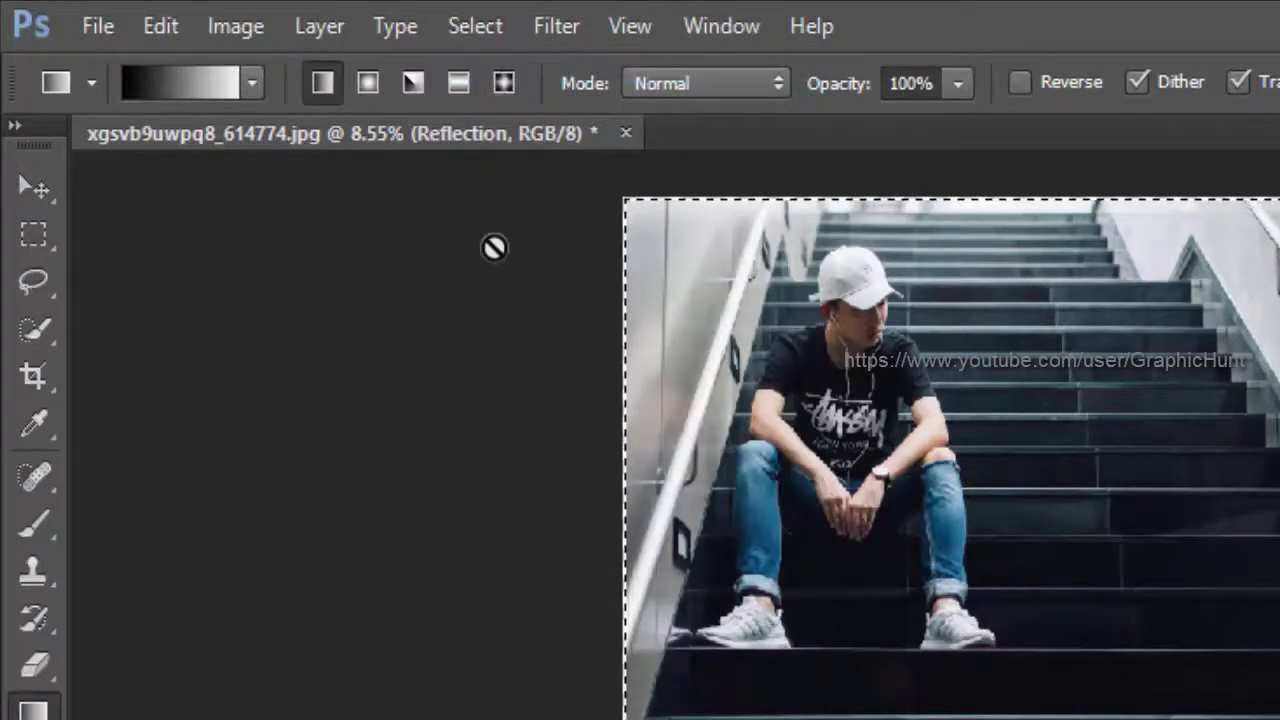
{"action": "left_click", "coordinate": [165, 27]}
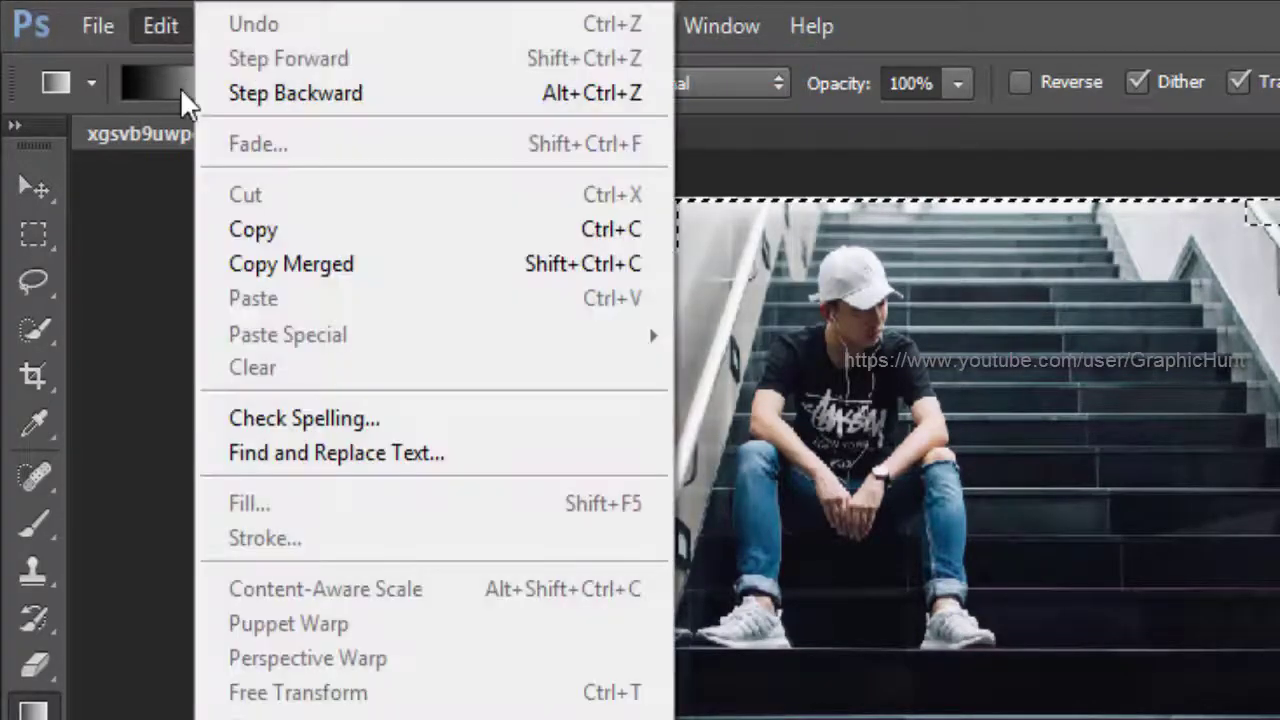
{"action": "left_click", "coordinate": [267, 229]}
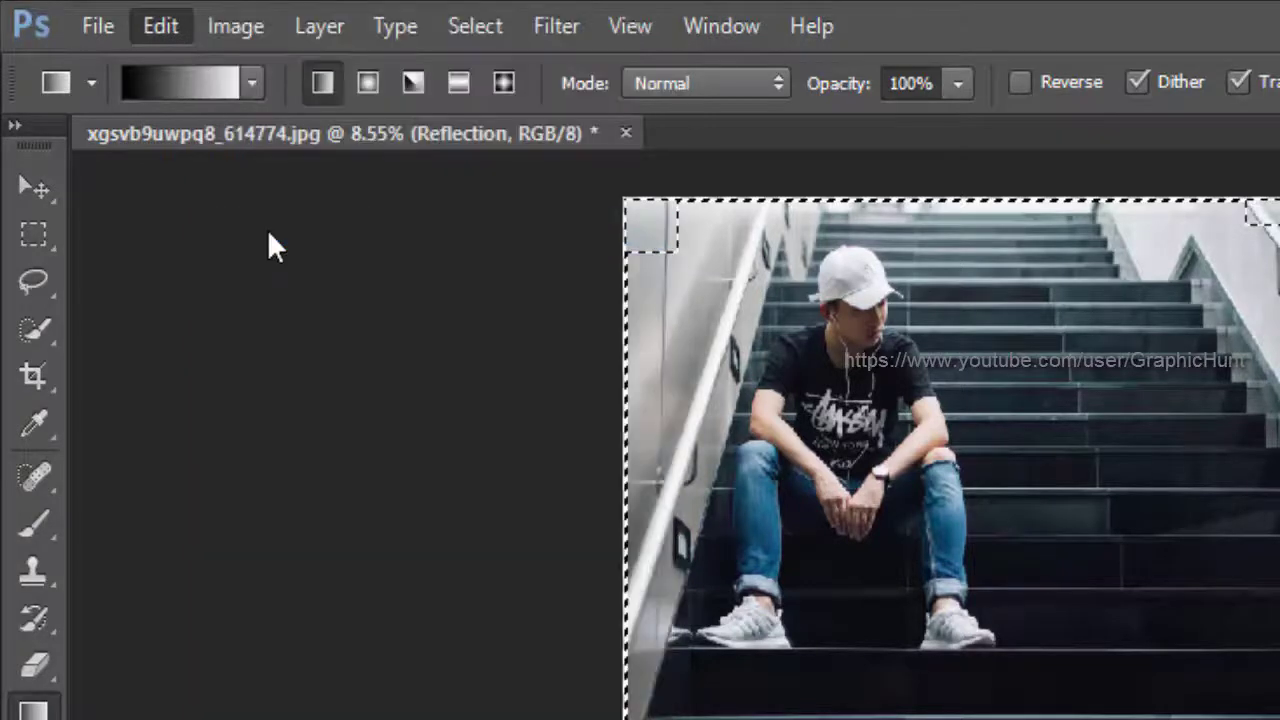
Create a new 4566 x 6850 pixel RGB document at 240 pixels/inch with a white background
{"action": "left_click", "coordinate": [101, 29]}
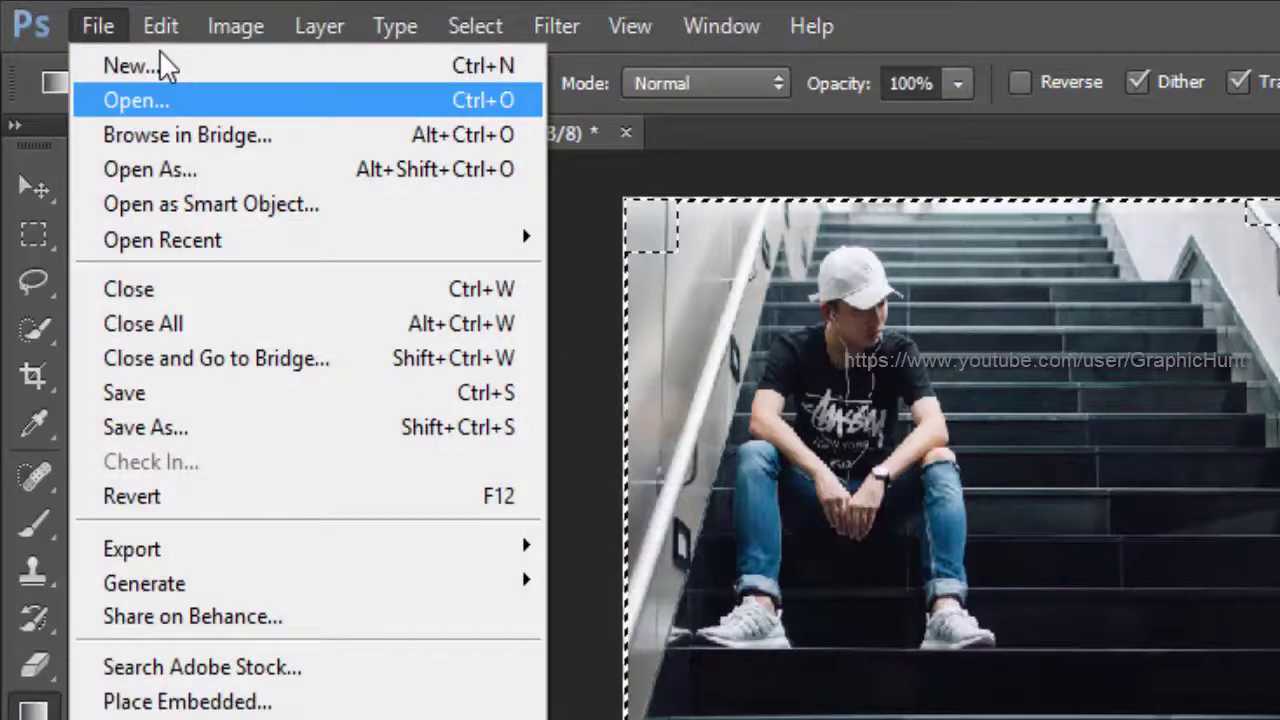
{"action": "left_click", "coordinate": [160, 66]}
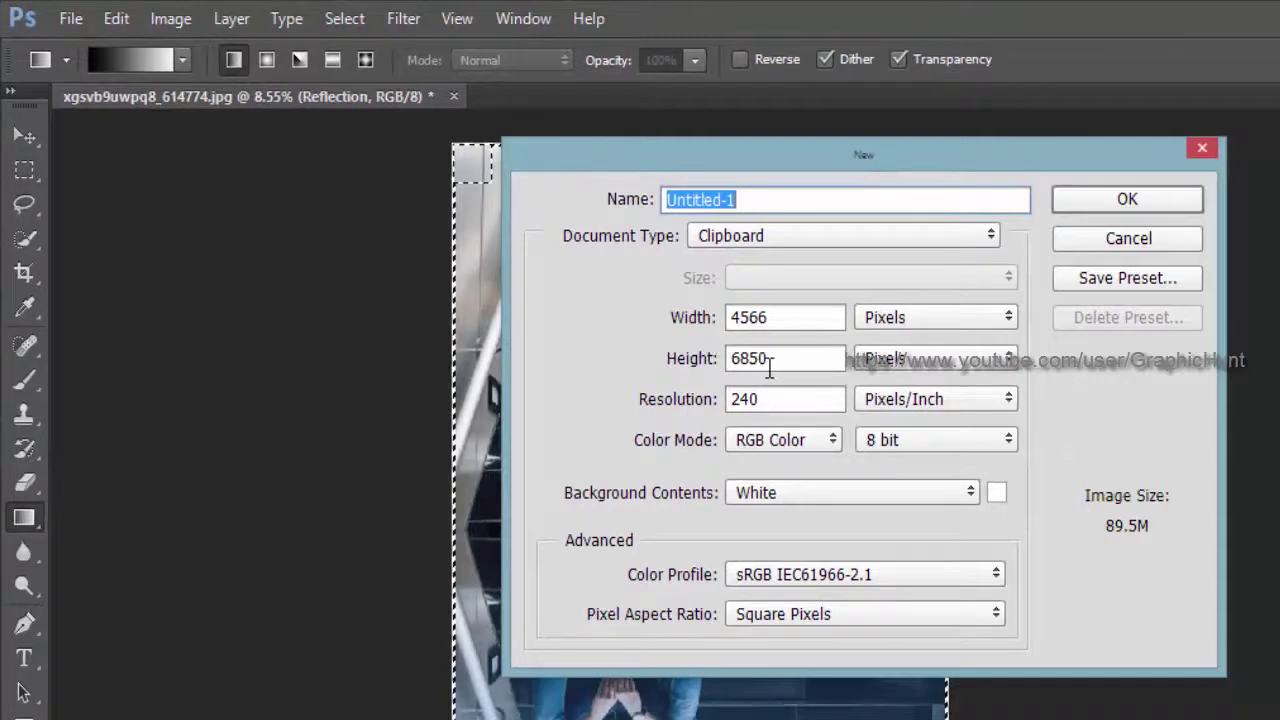
{"action": "left_click", "coordinate": [1095, 199]}
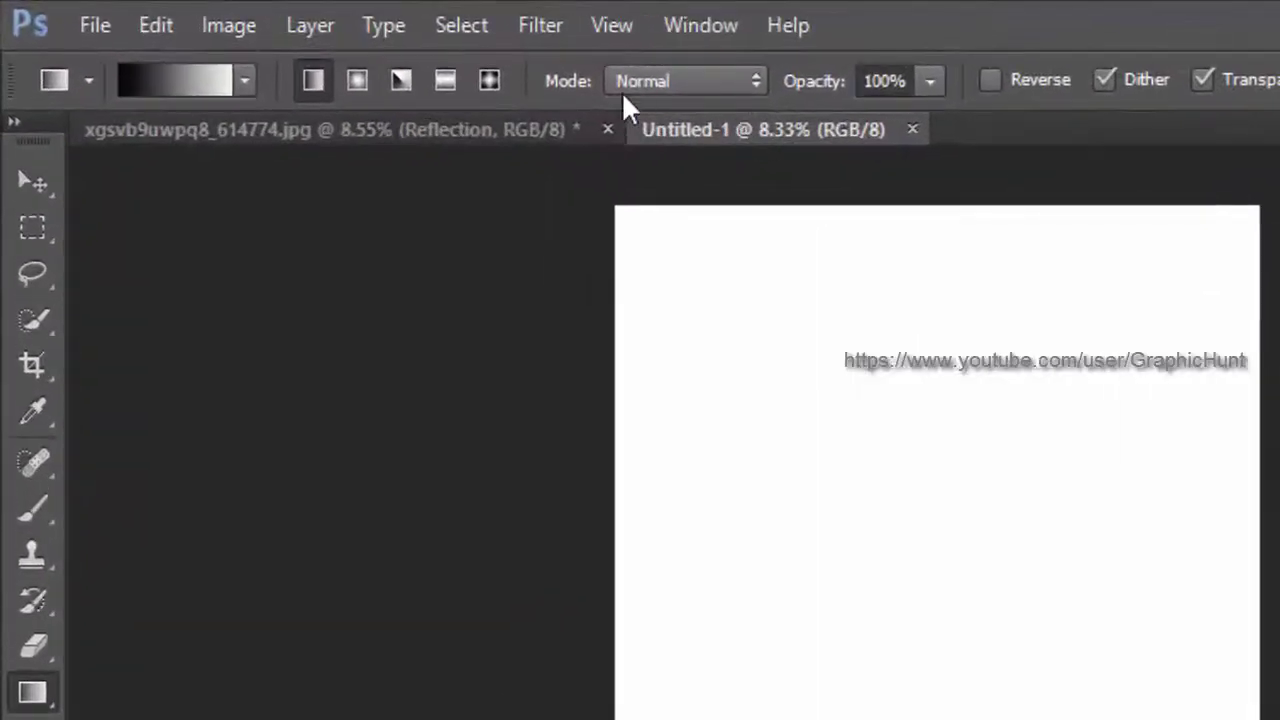
Add 400% Gaussian, monochromatic noise to the blank white document
{"action": "left_click", "coordinate": [549, 30]}
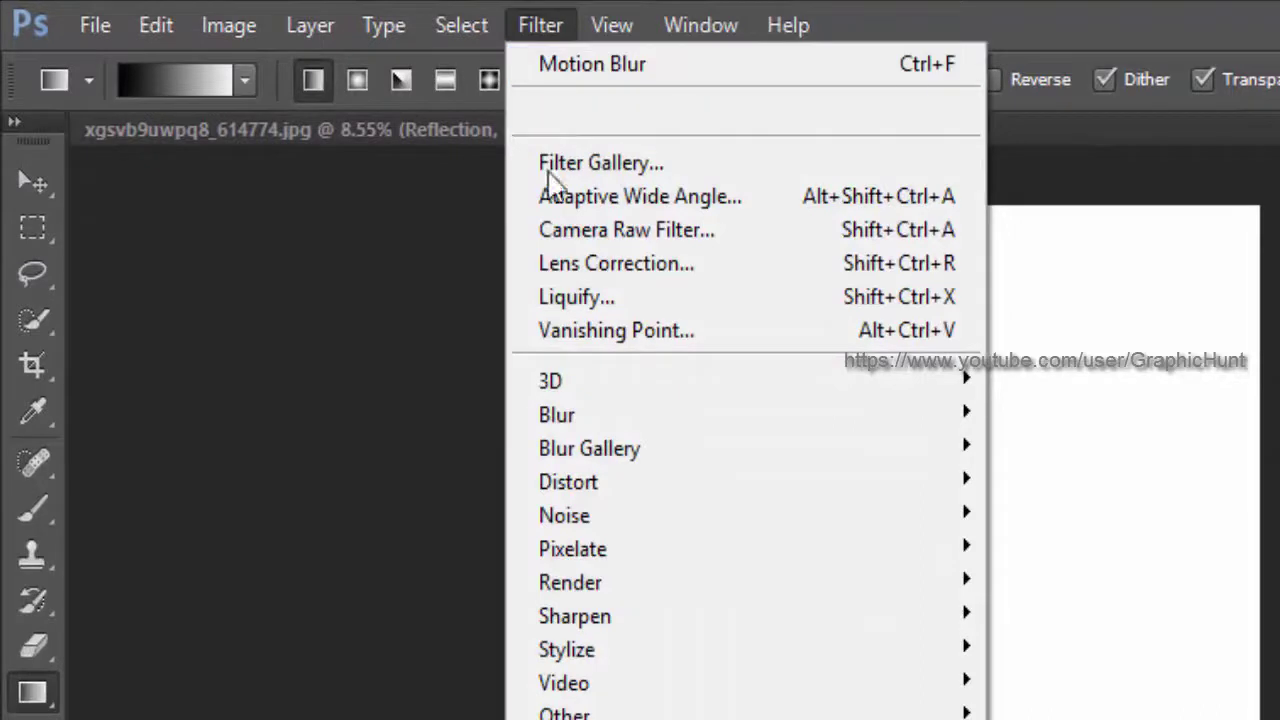
{"action": "mouse_move", "coordinate": [700, 535]}
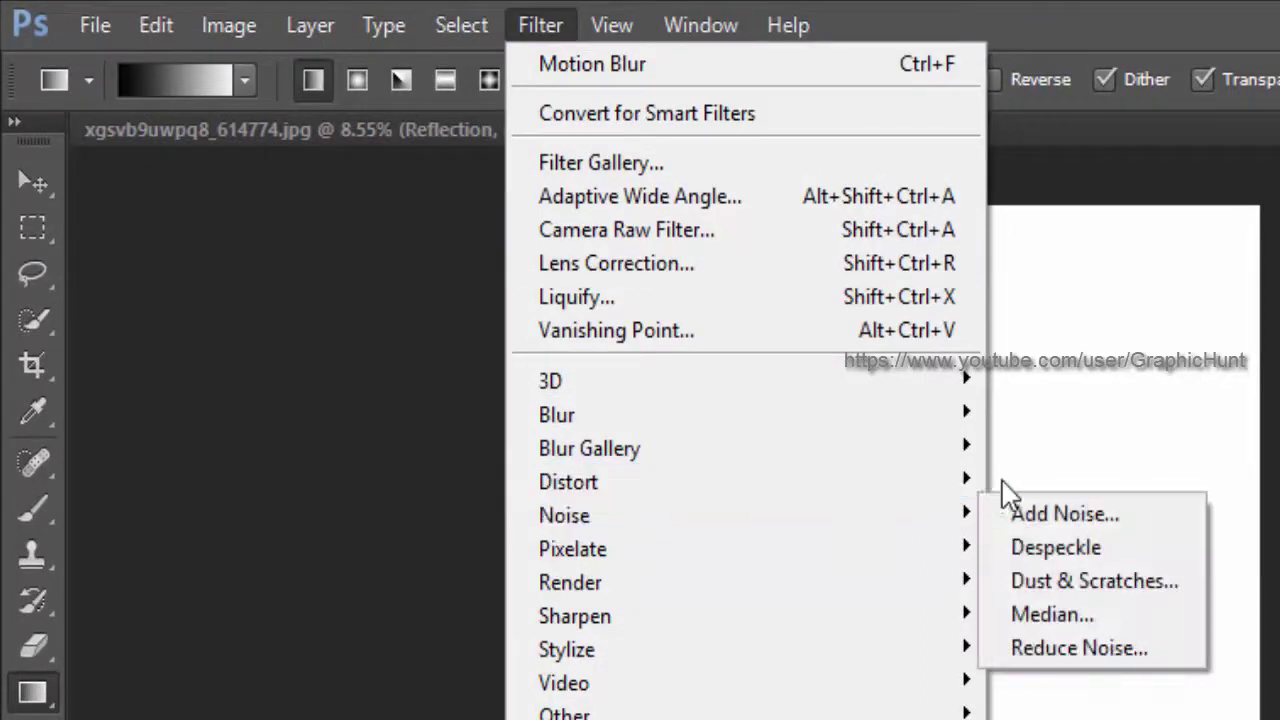
{"action": "mouse_move", "coordinate": [923, 525]}
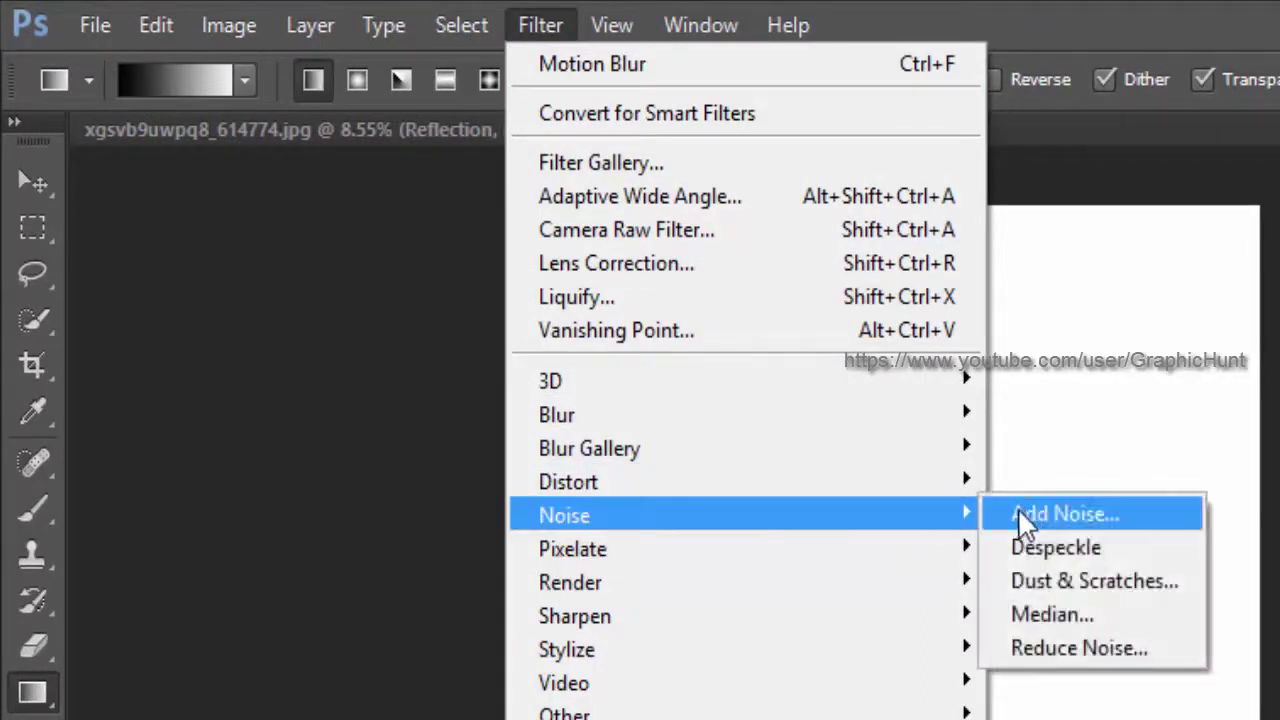
{"action": "left_click", "coordinate": [1018, 512]}
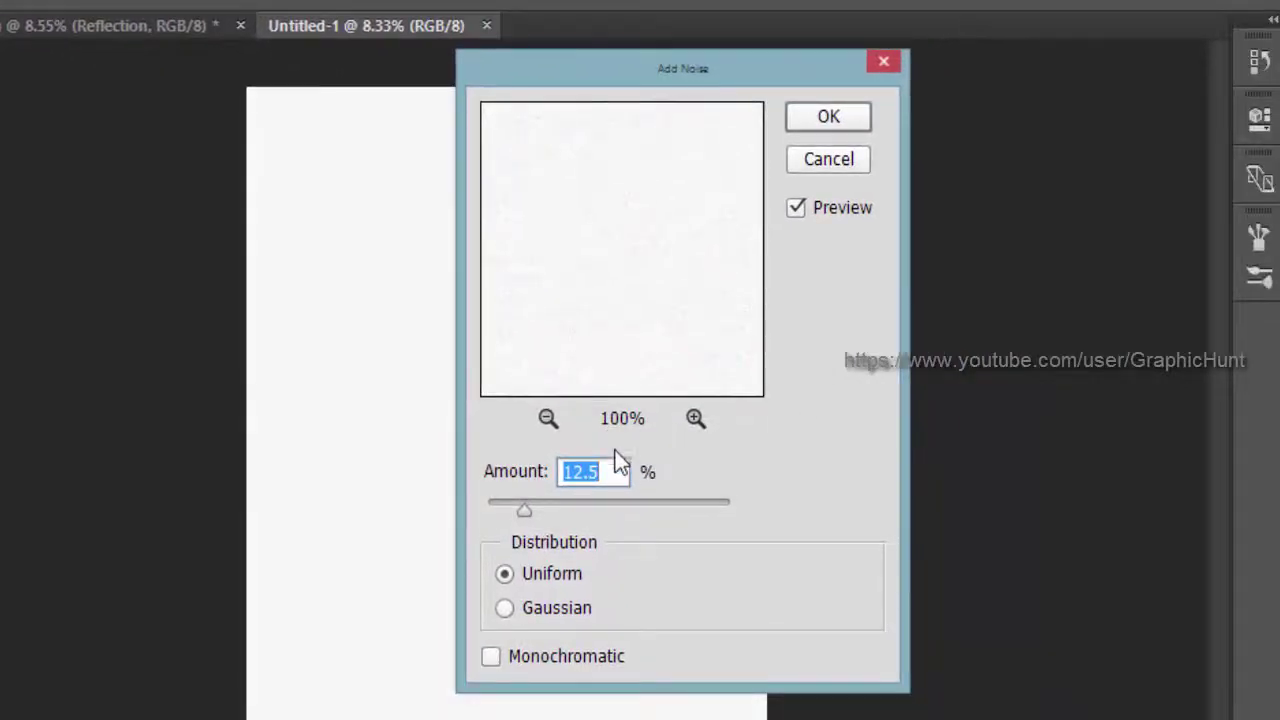
{"action": "type", "text": "4"}
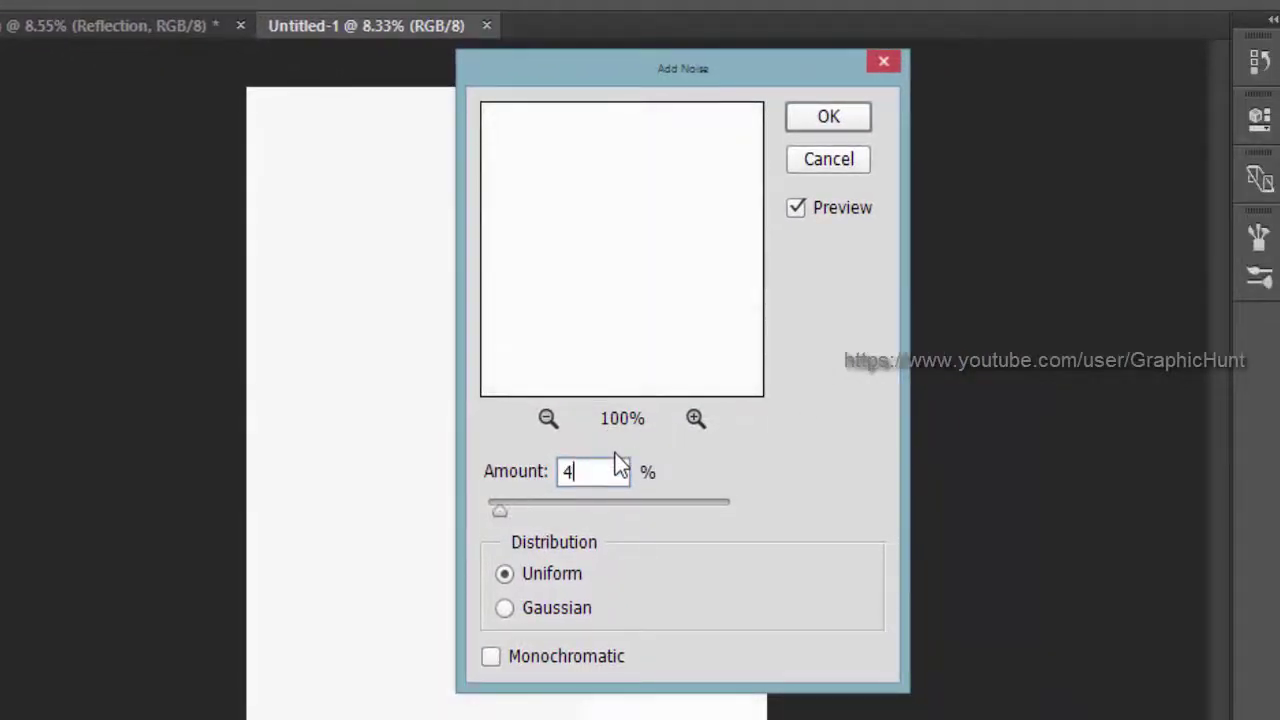
{"action": "type", "text": "00"}
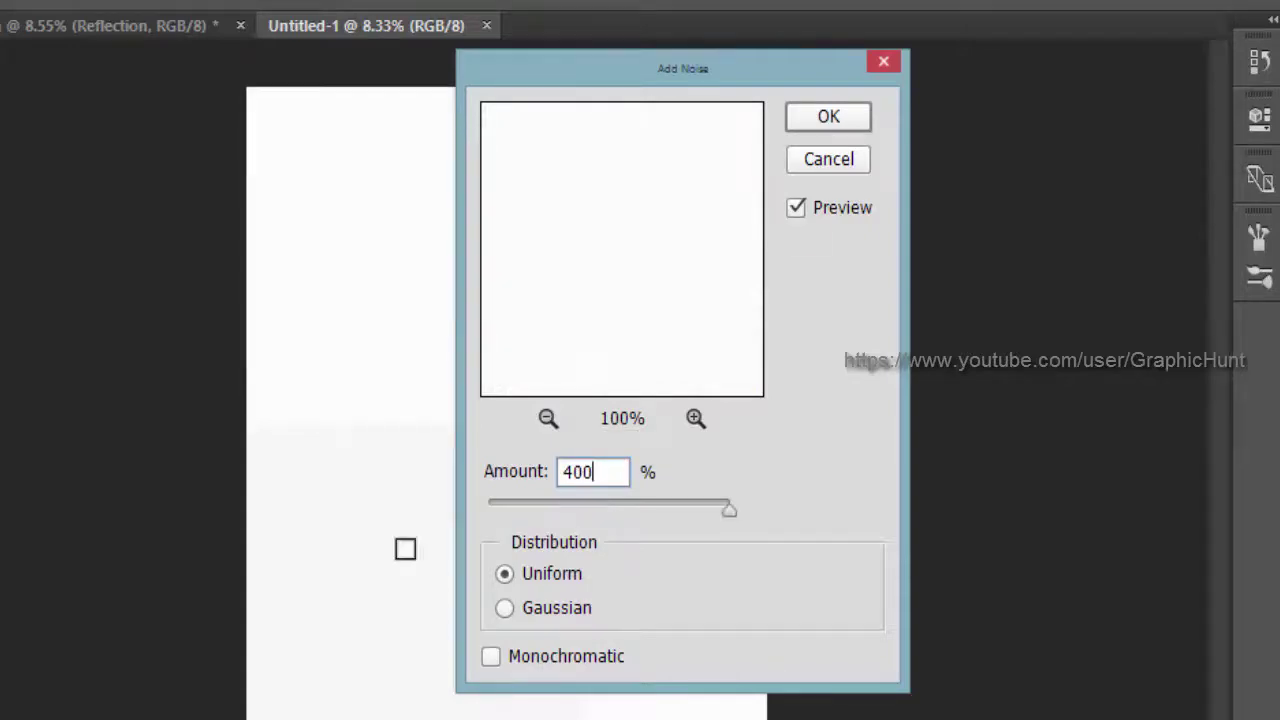
{"action": "left_click", "coordinate": [505, 610]}
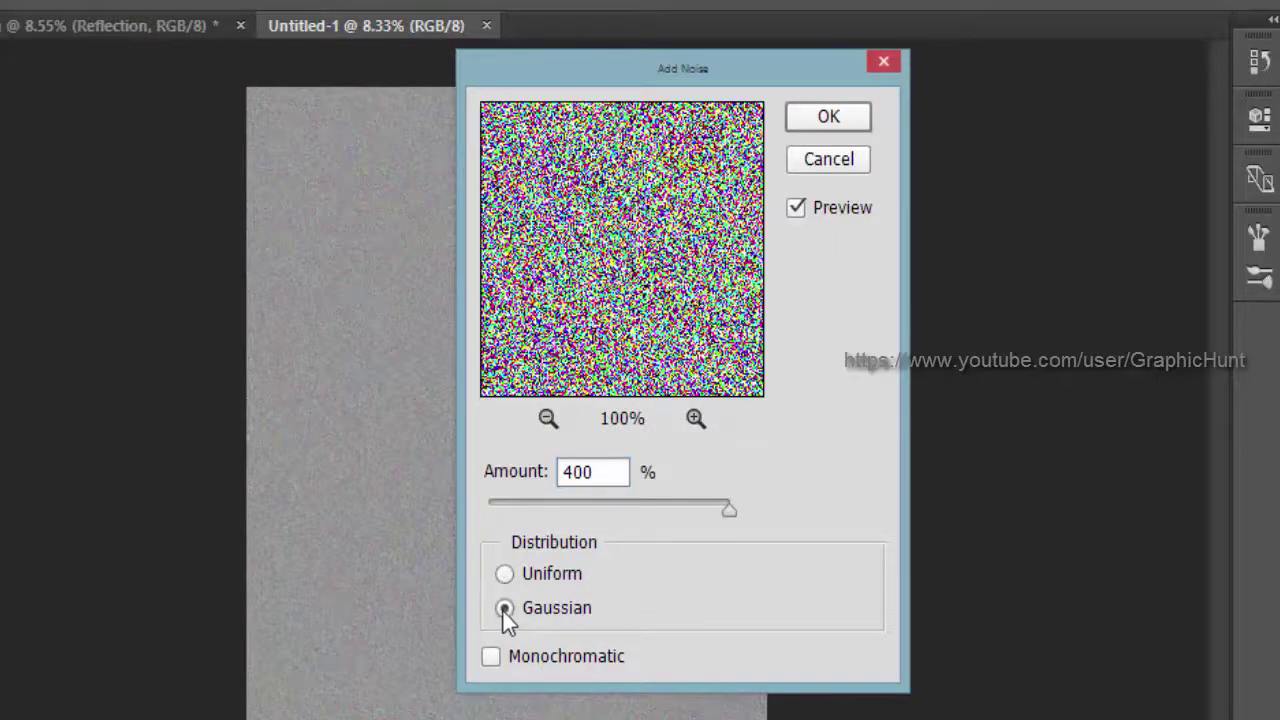
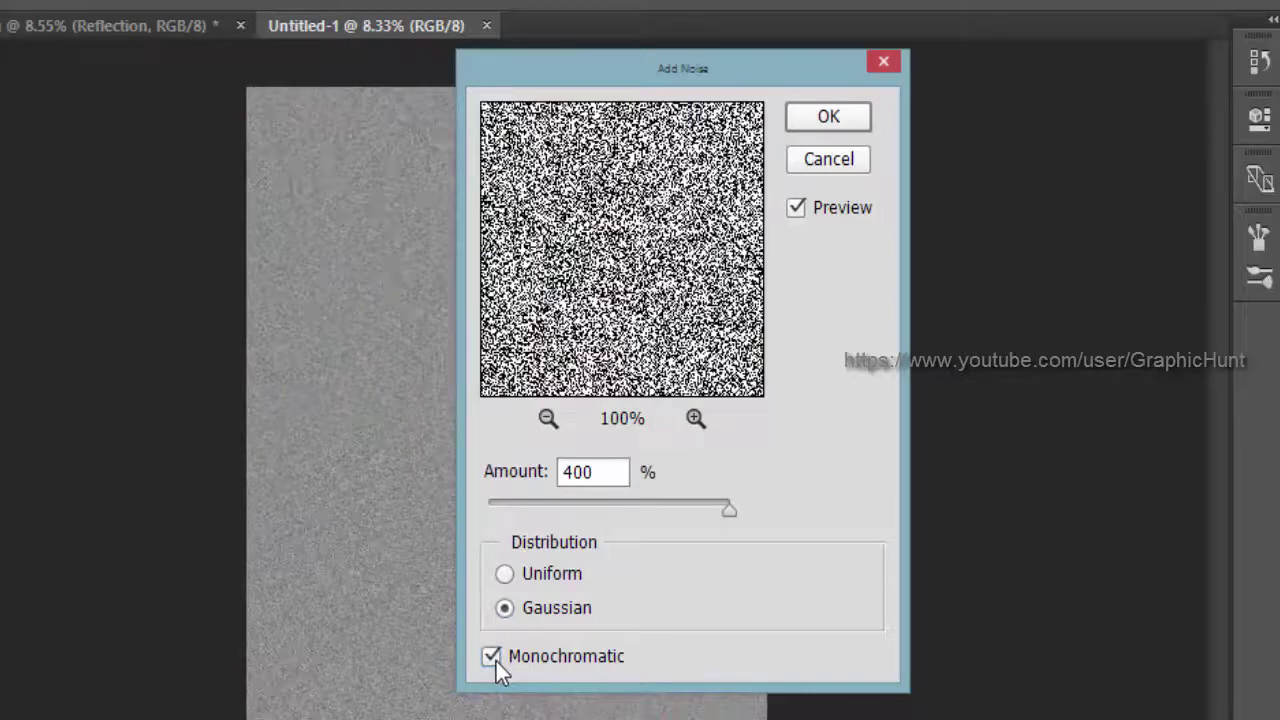
{"action": "key", "text": "Tab"}
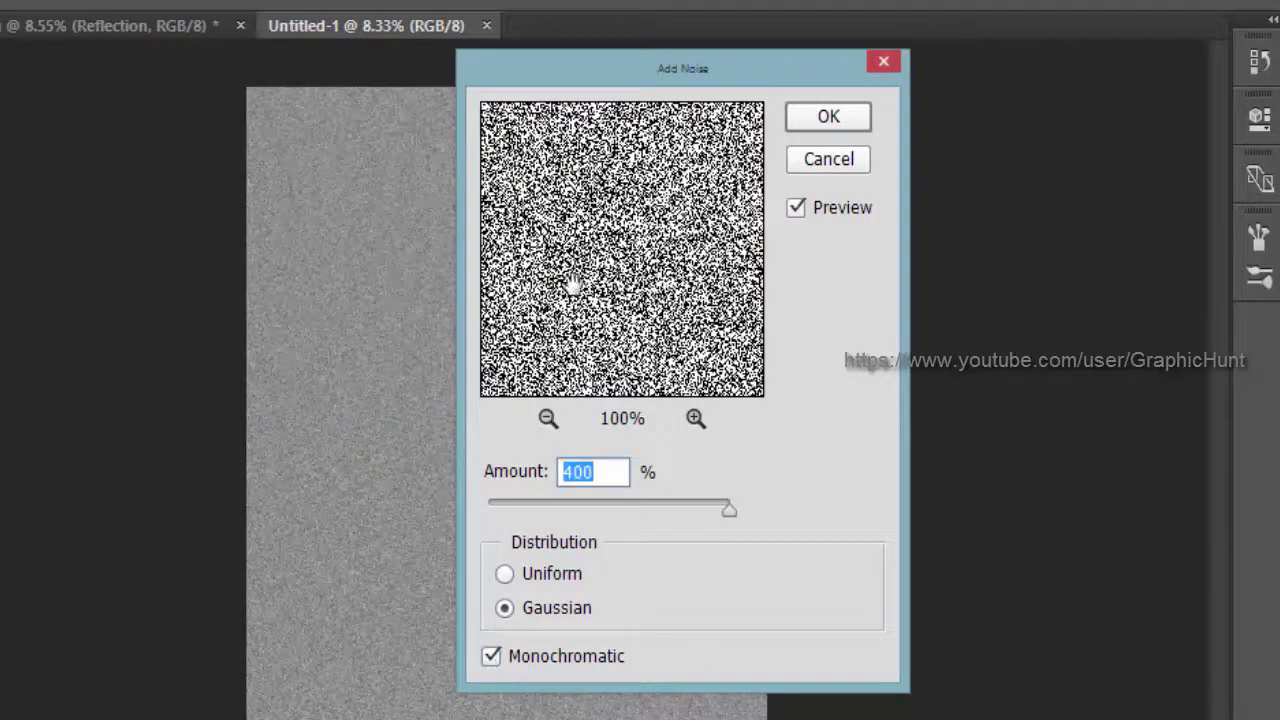
{"action": "left_click", "coordinate": [815, 128]}
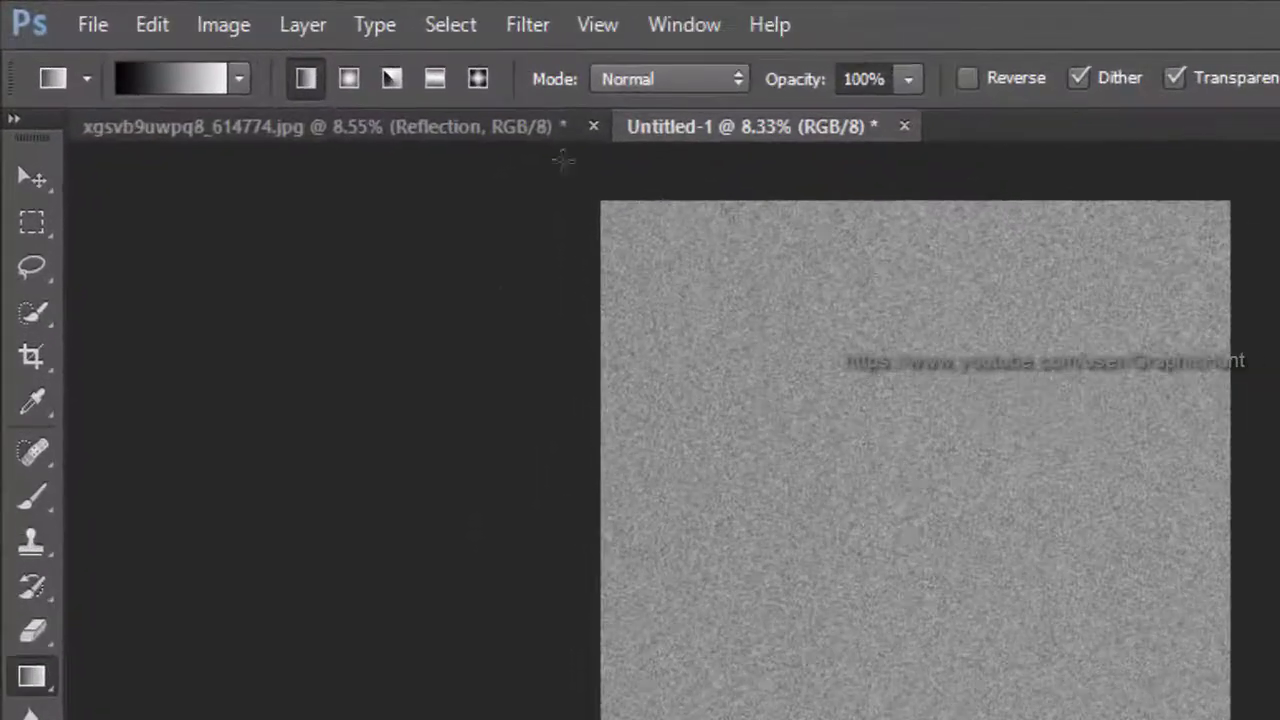
Apply a Gaussian Blur with a 2-pixel radius to the noise
{"action": "left_click", "coordinate": [541, 22]}
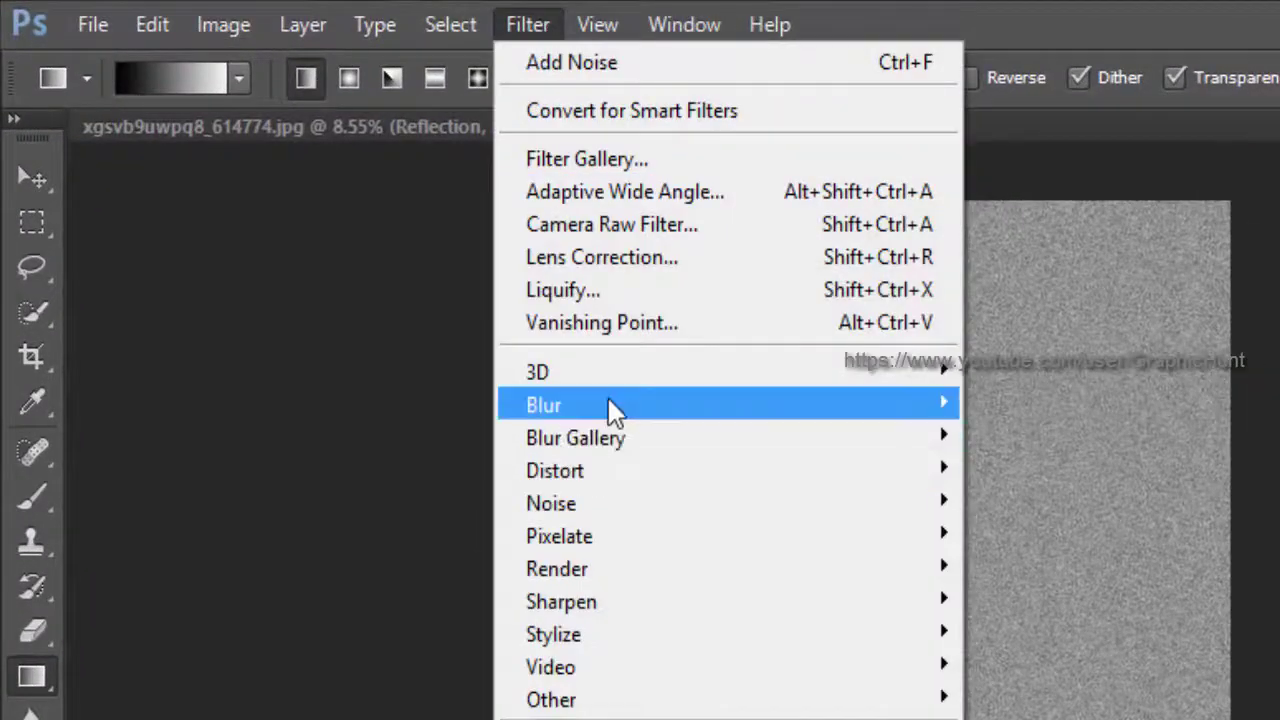
{"action": "mouse_move", "coordinate": [771, 407]}
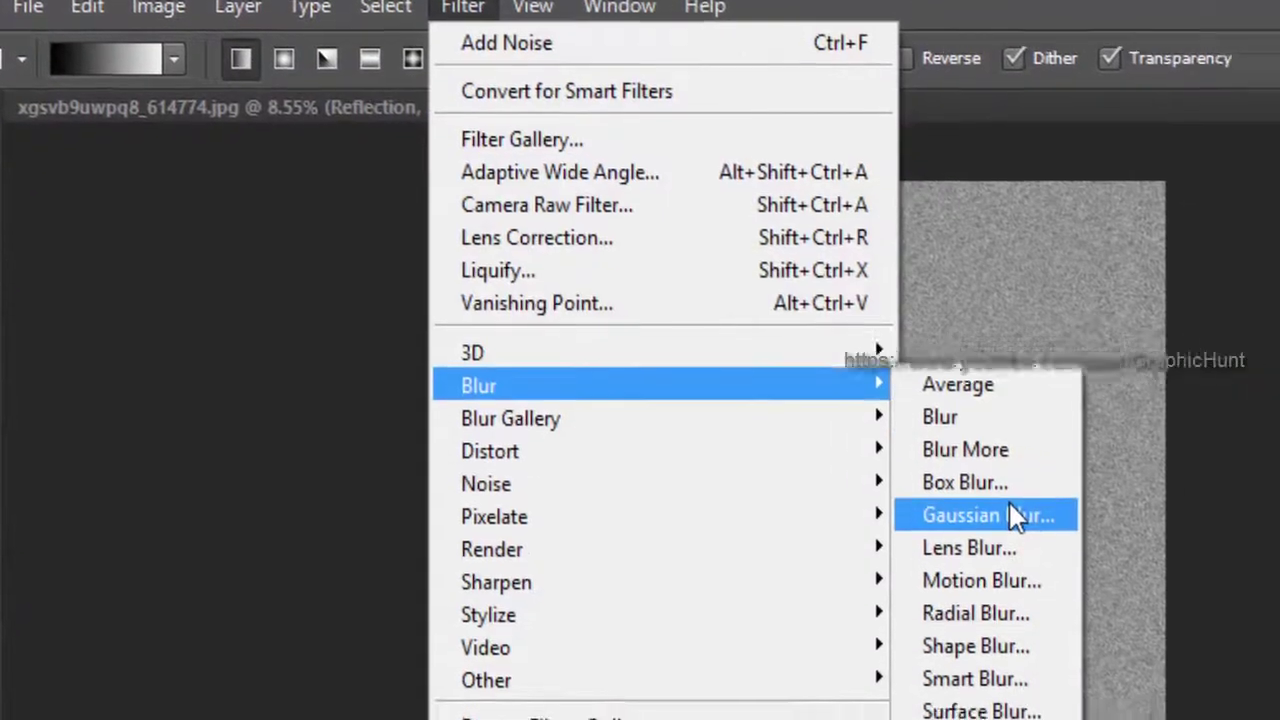
{"action": "left_click", "coordinate": [1060, 534]}
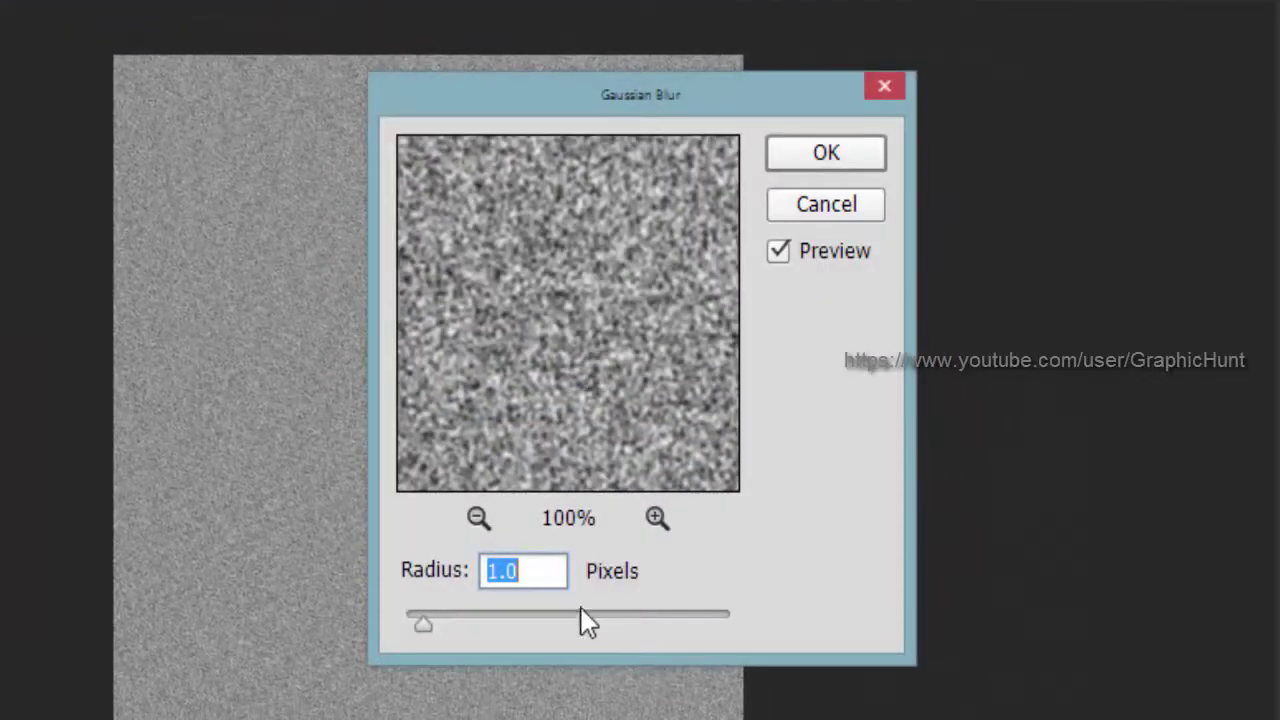
{"action": "type", "text": "2"}
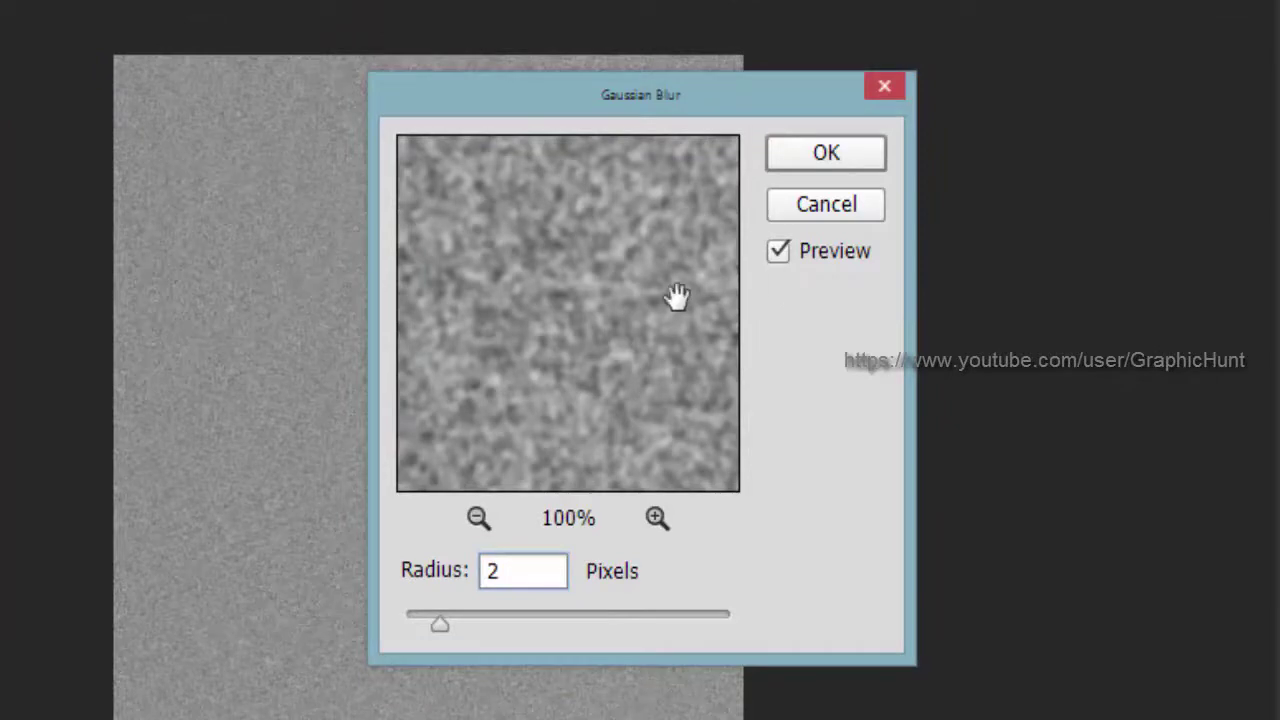
{"action": "left_click_drag", "start_coordinate": [674, 294], "coordinate": [609, 329]}
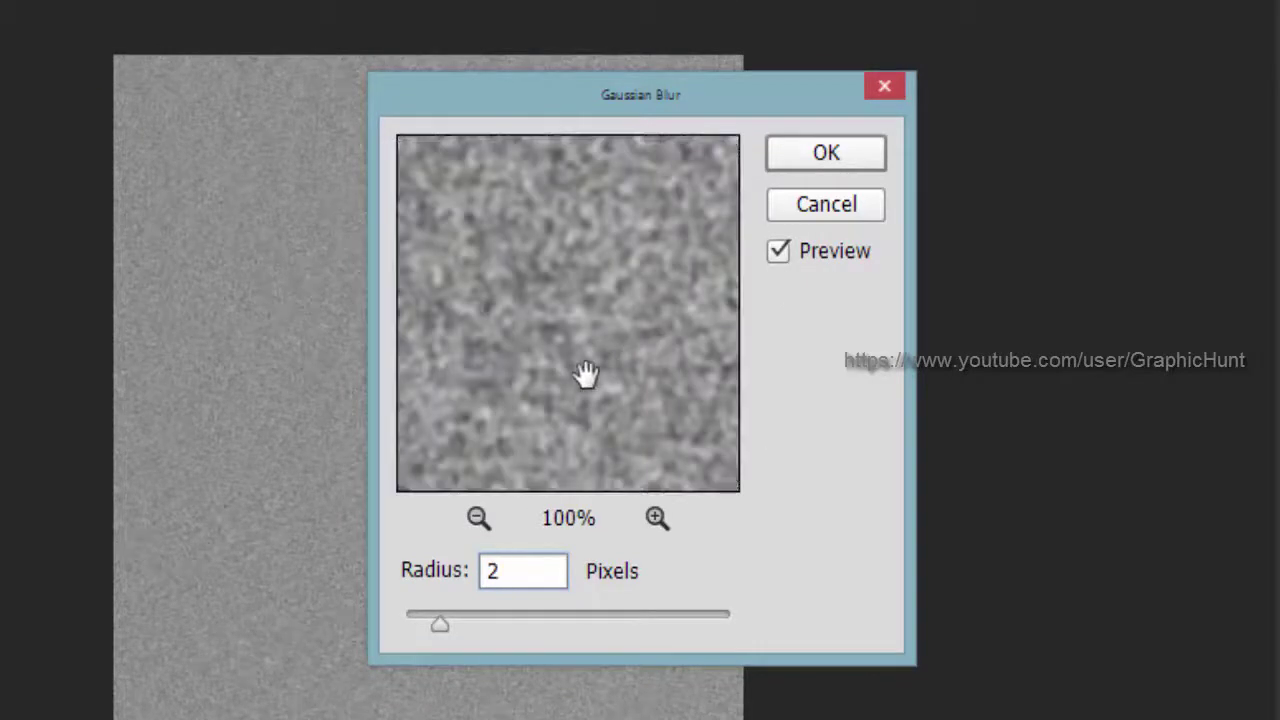
{"action": "left_click", "coordinate": [818, 165]}
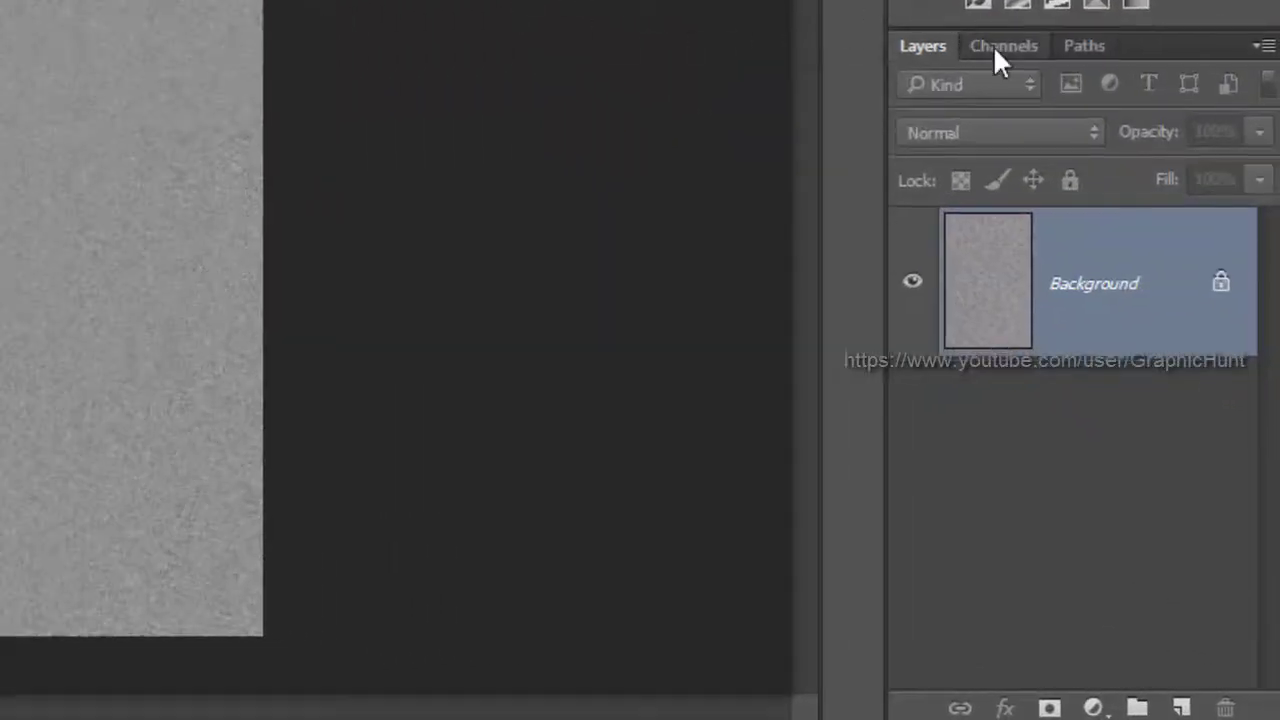
Emboss only the Red channel with a 90° angle, 1-pixel height and 500% amount
{"action": "left_click", "coordinate": [996, 50]}
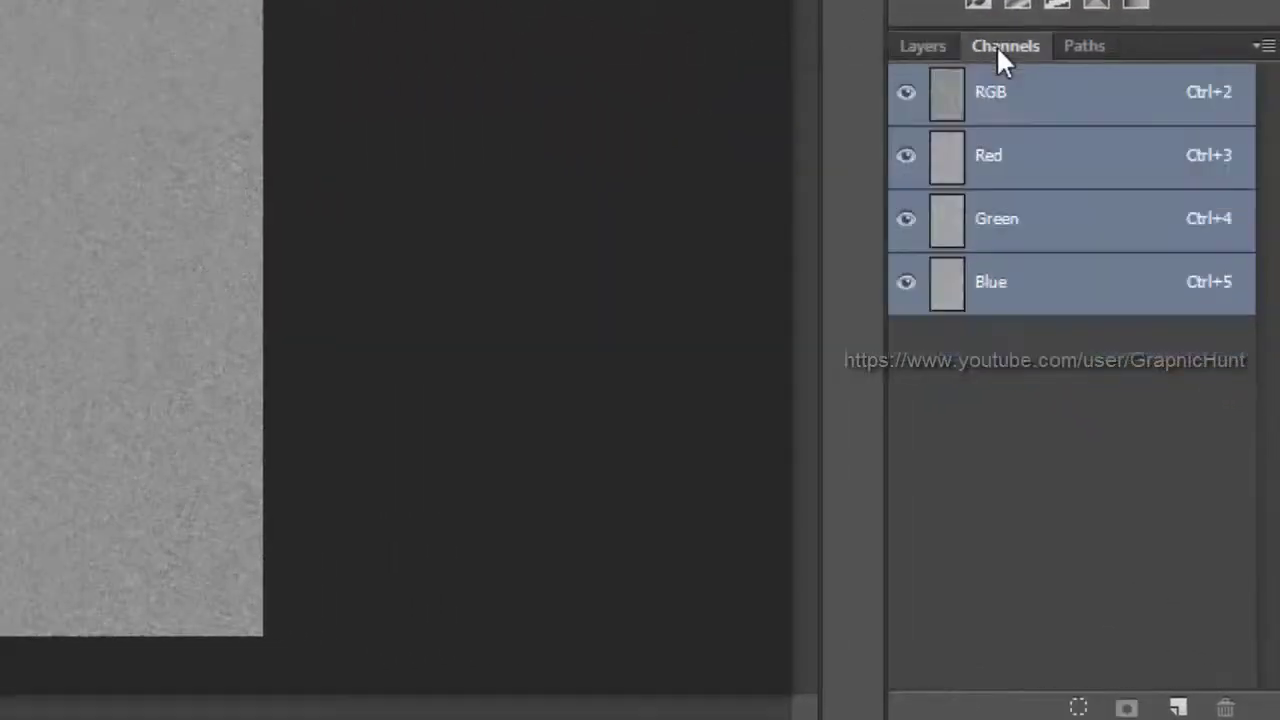
{"action": "left_click", "coordinate": [1083, 177]}
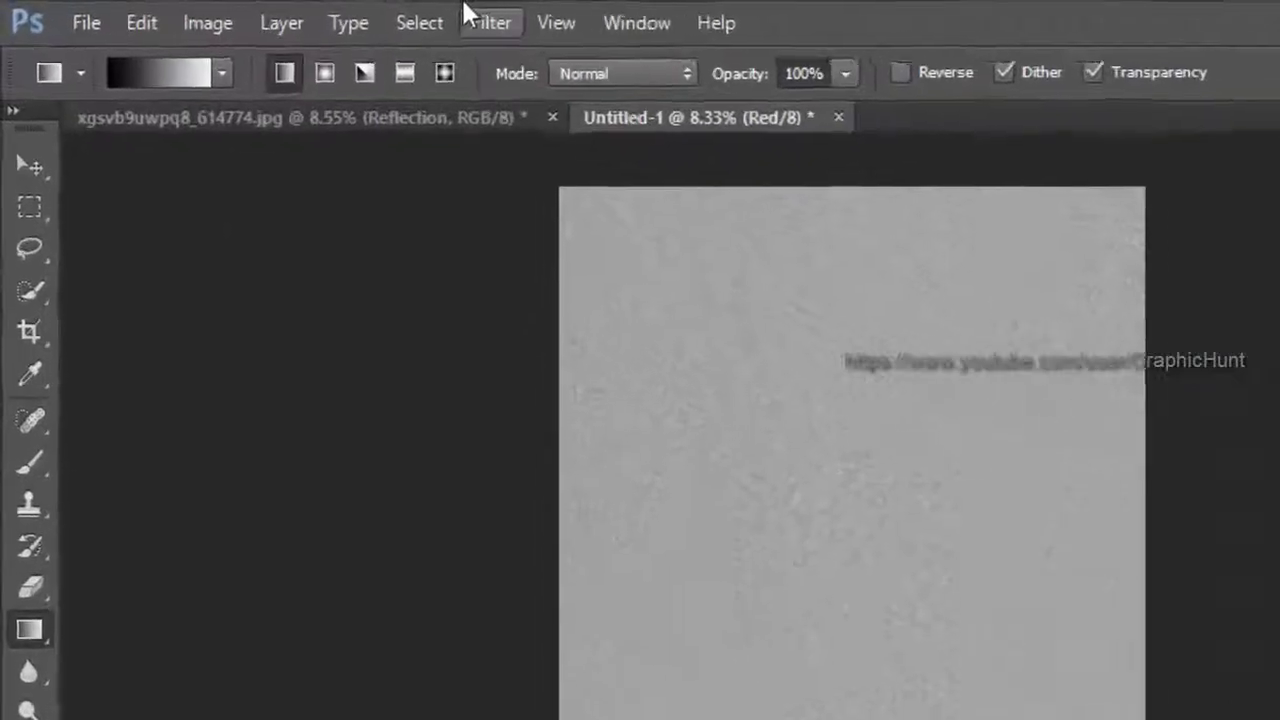
{"action": "left_click", "coordinate": [555, 28]}
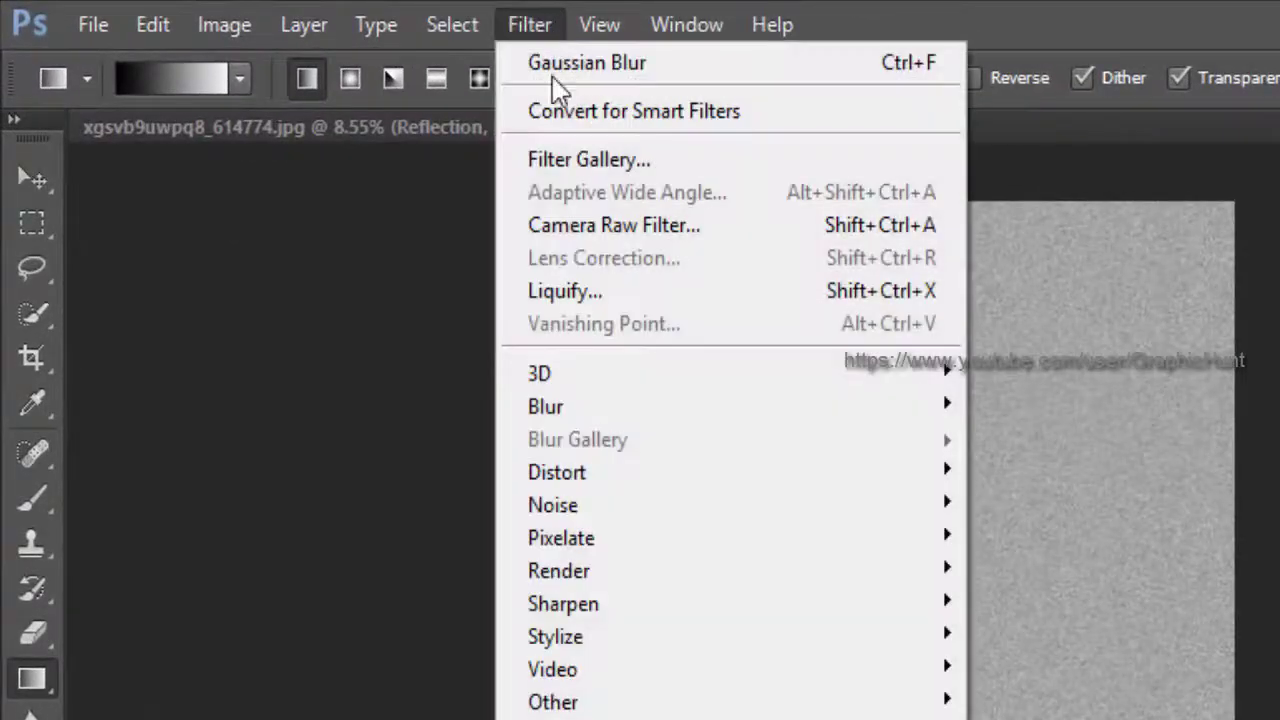
{"action": "mouse_move", "coordinate": [660, 606]}
{"action": "mouse_move", "coordinate": [876, 636]}
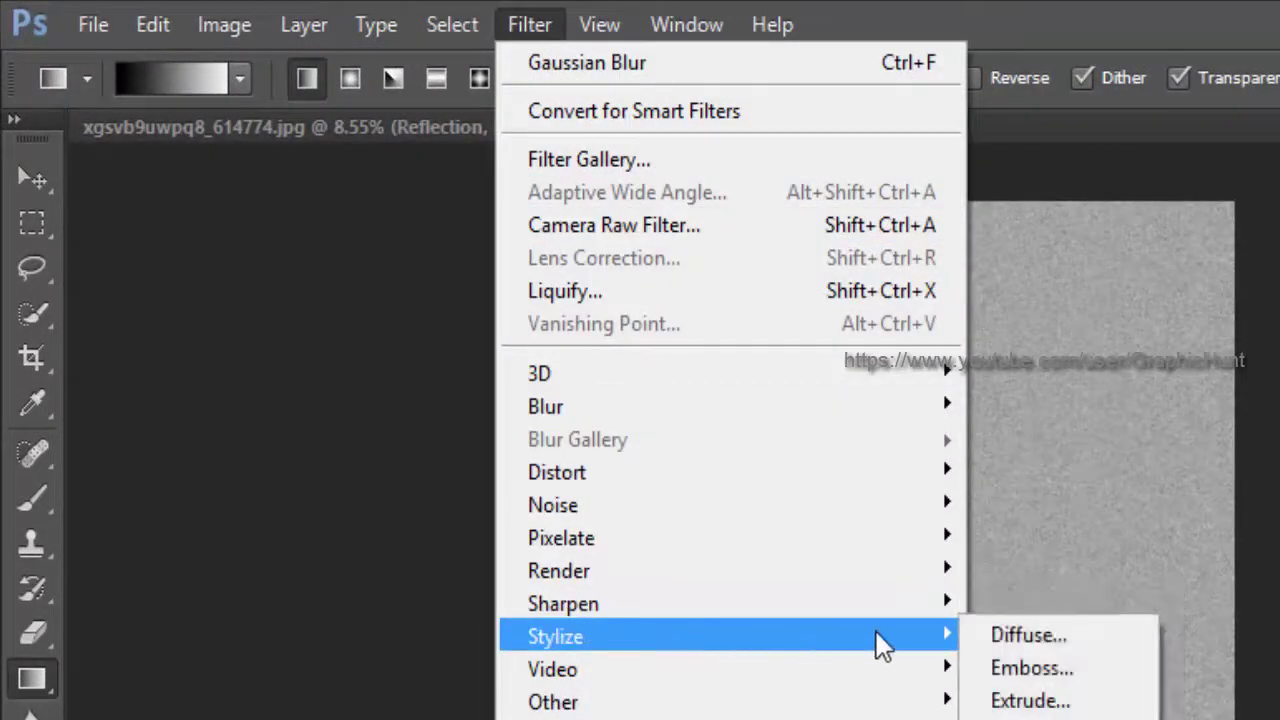
{"action": "left_click", "coordinate": [1036, 672]}
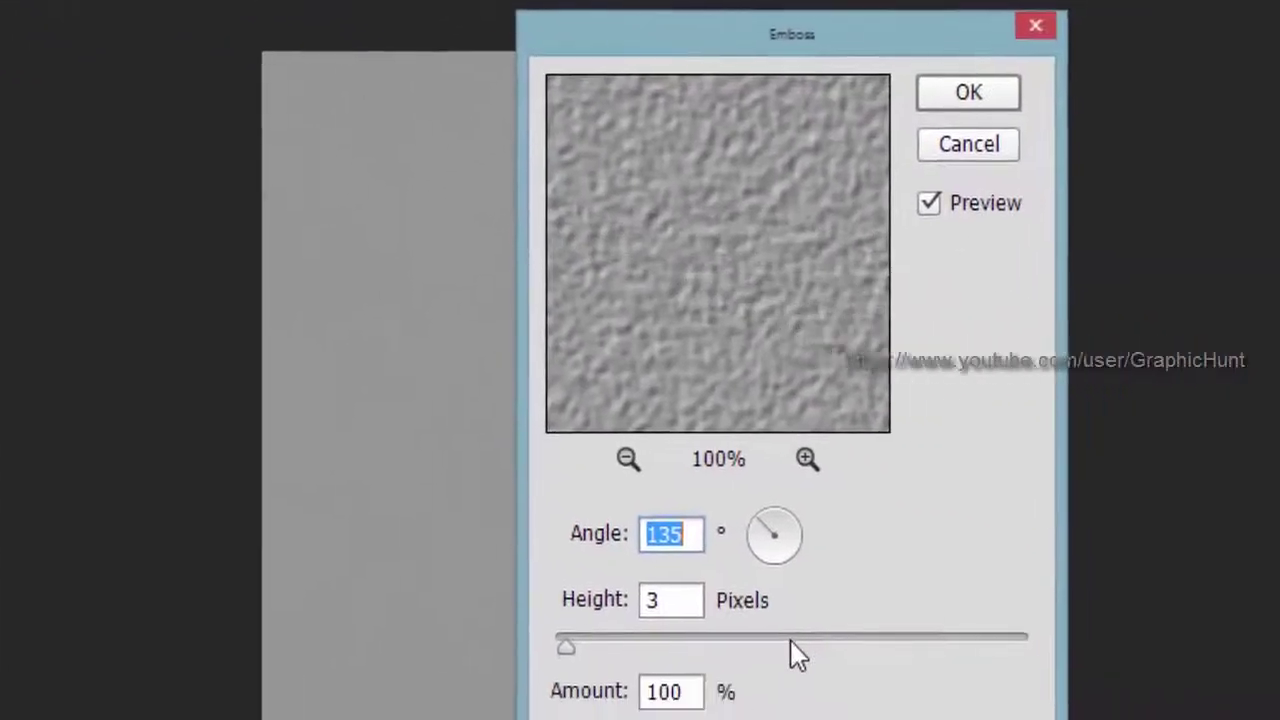
{"action": "type", "text": "90"}
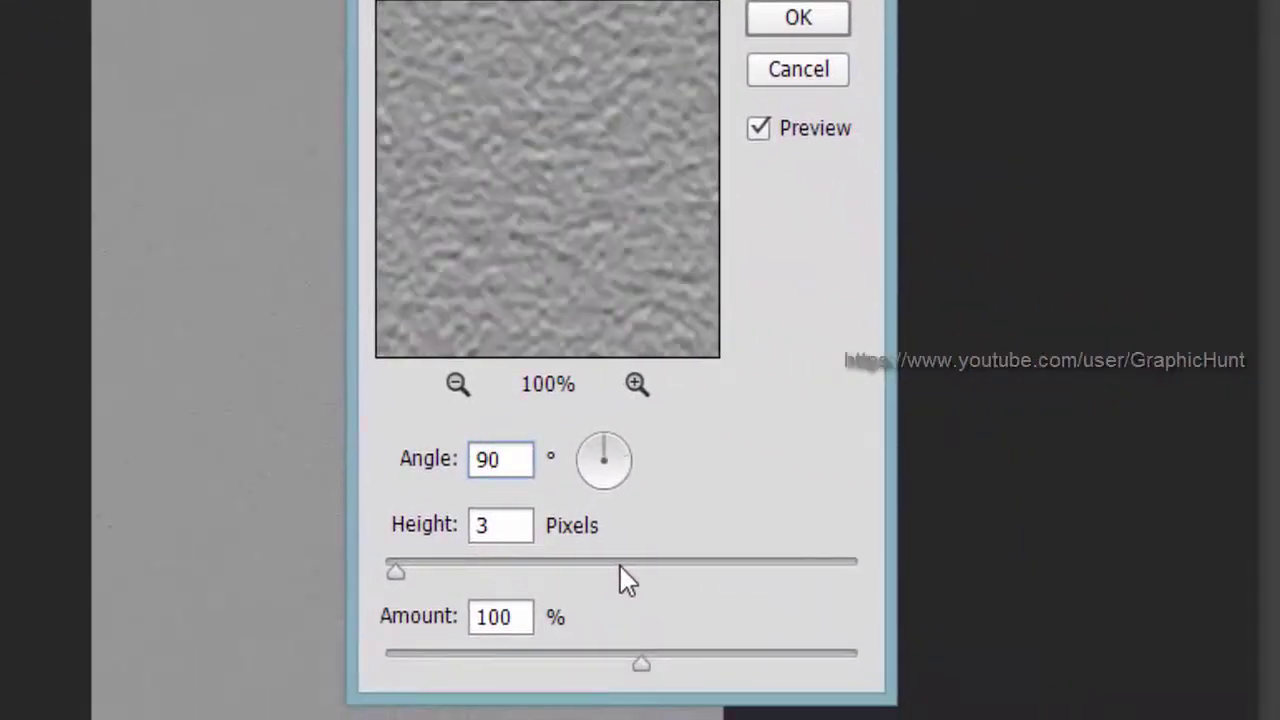
{"action": "key", "text": "Tab"}
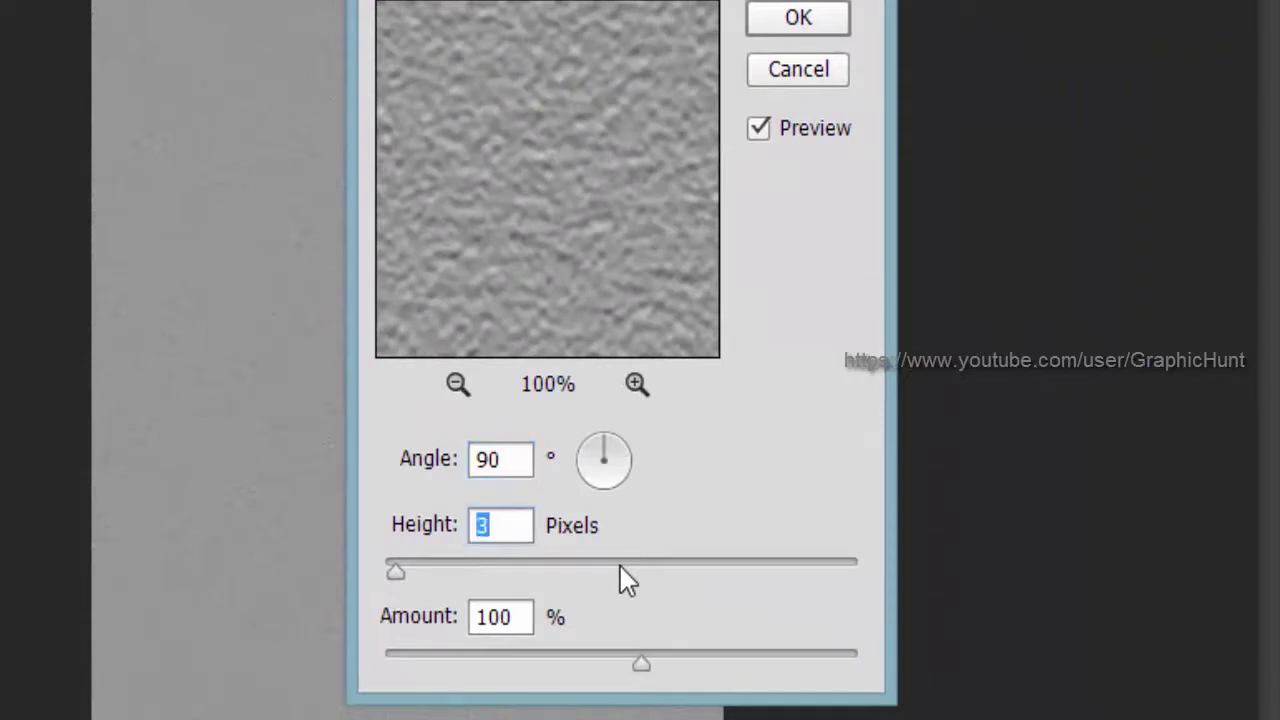
{"action": "type", "text": "1"}
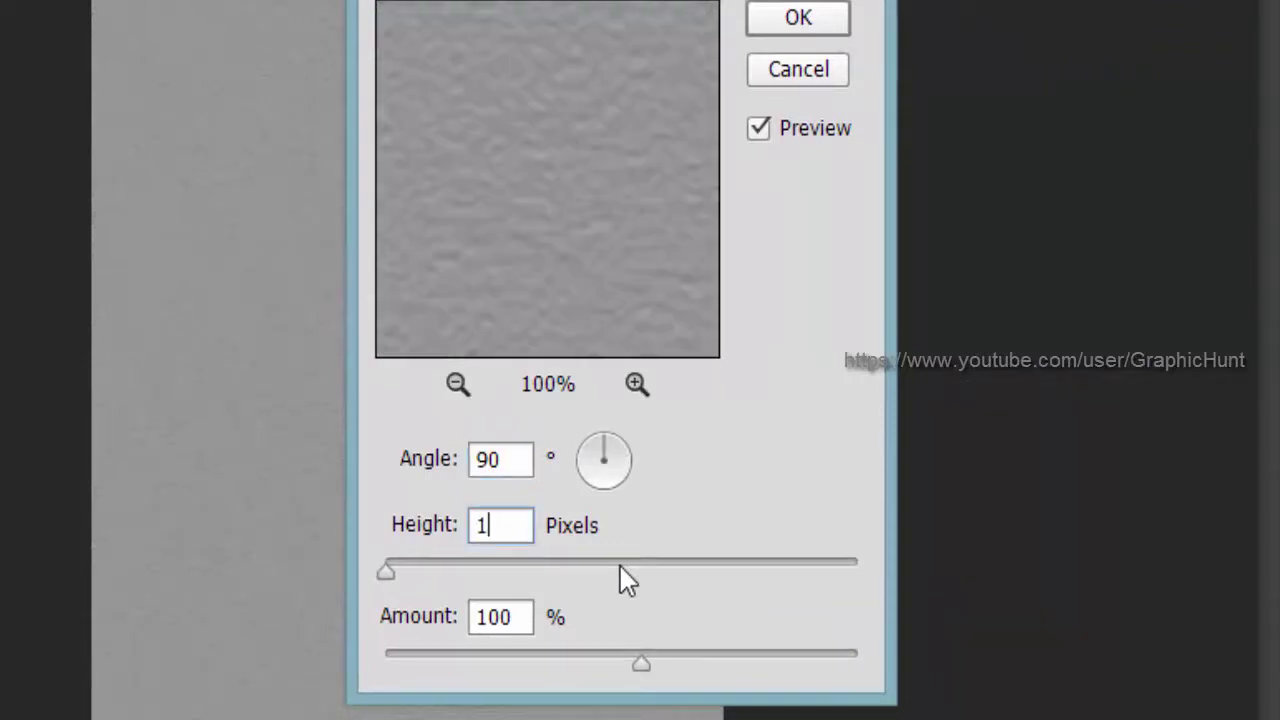
{"action": "key", "text": "Tab"}
{"action": "type", "text": "500"}
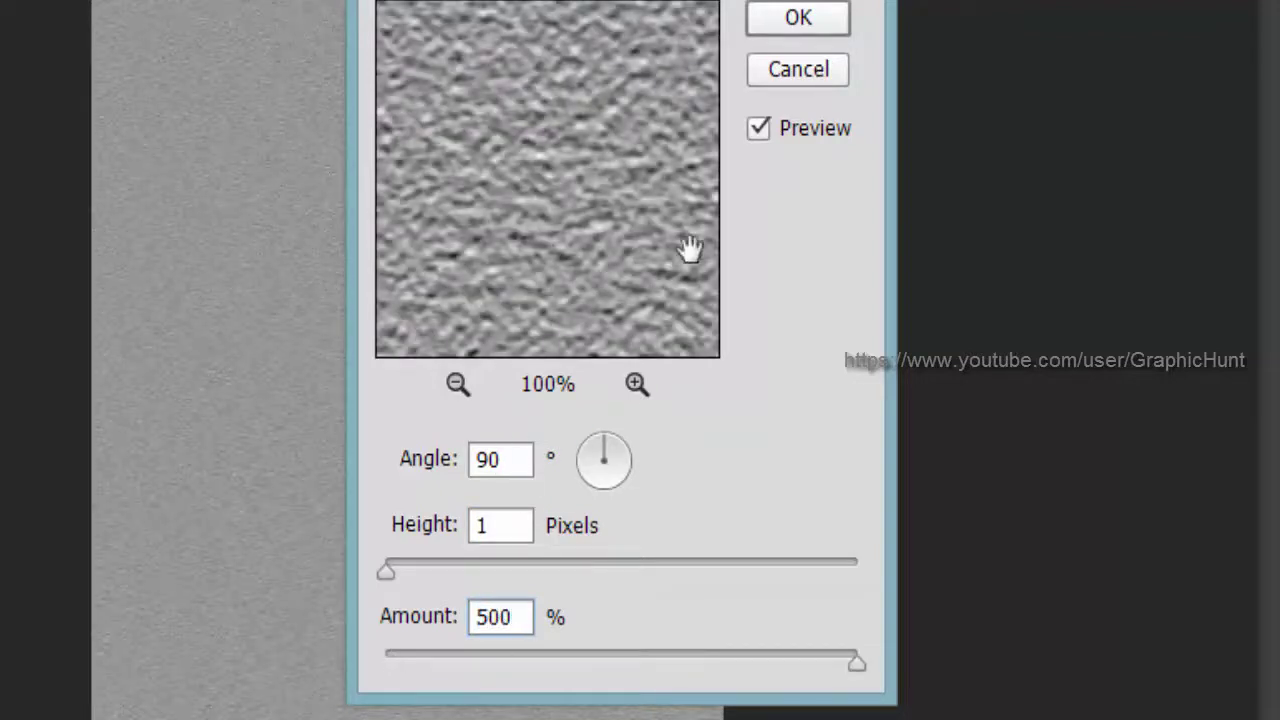
{"action": "left_click", "coordinate": [795, 18]}
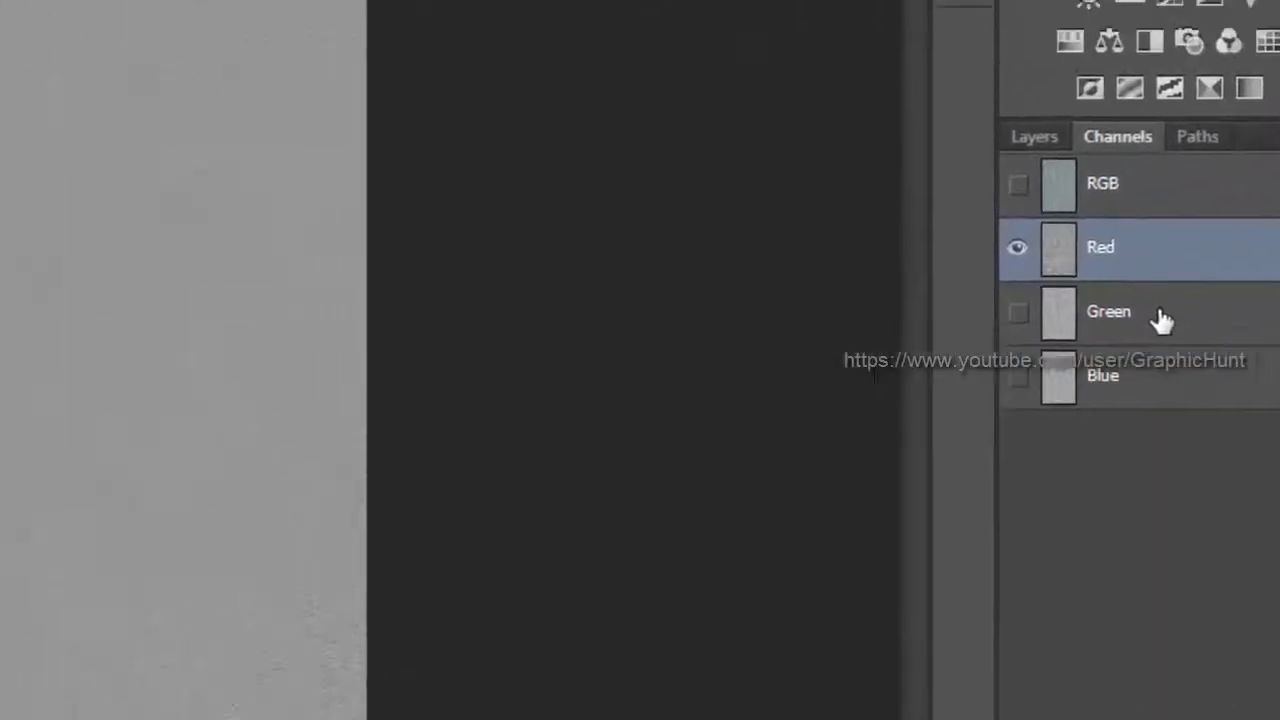
Emboss only the Green channel with a 180° angle, keeping the 1-pixel height and 500% amount
{"action": "left_click", "coordinate": [1160, 318]}
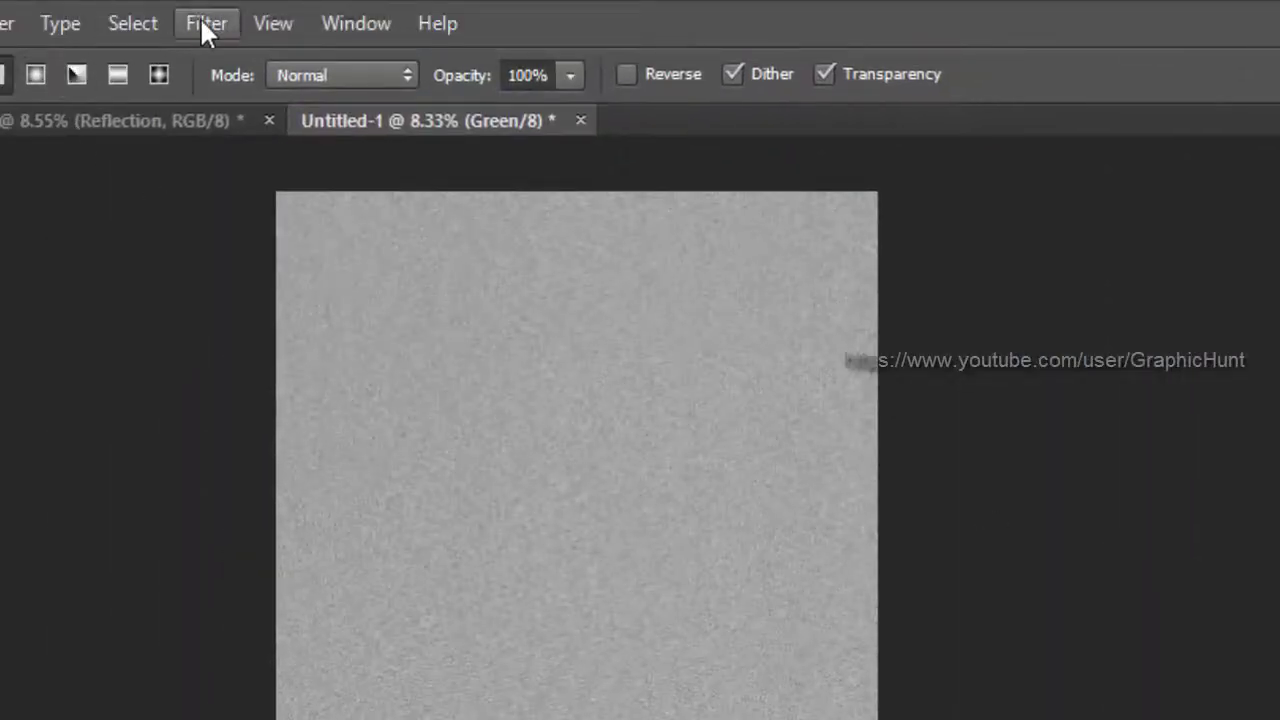
{"action": "left_click", "coordinate": [201, 21]}
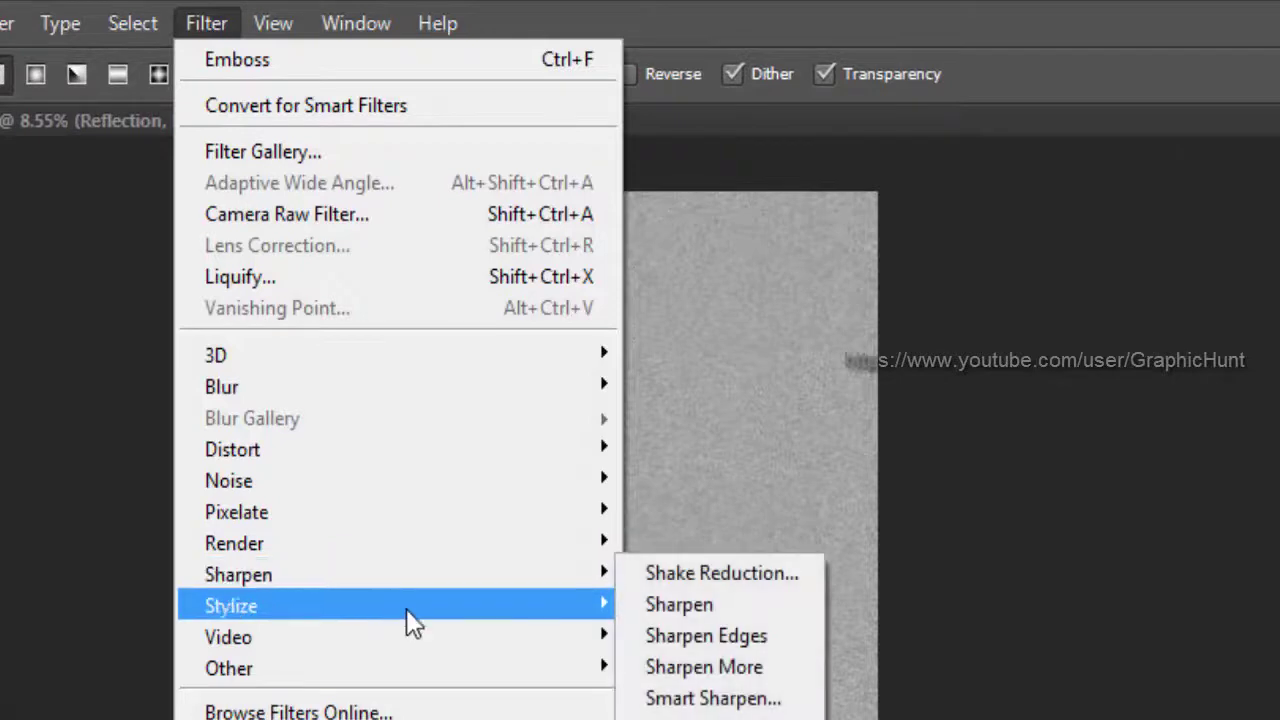
{"action": "mouse_move", "coordinate": [594, 606]}
{"action": "left_click", "coordinate": [695, 636]}
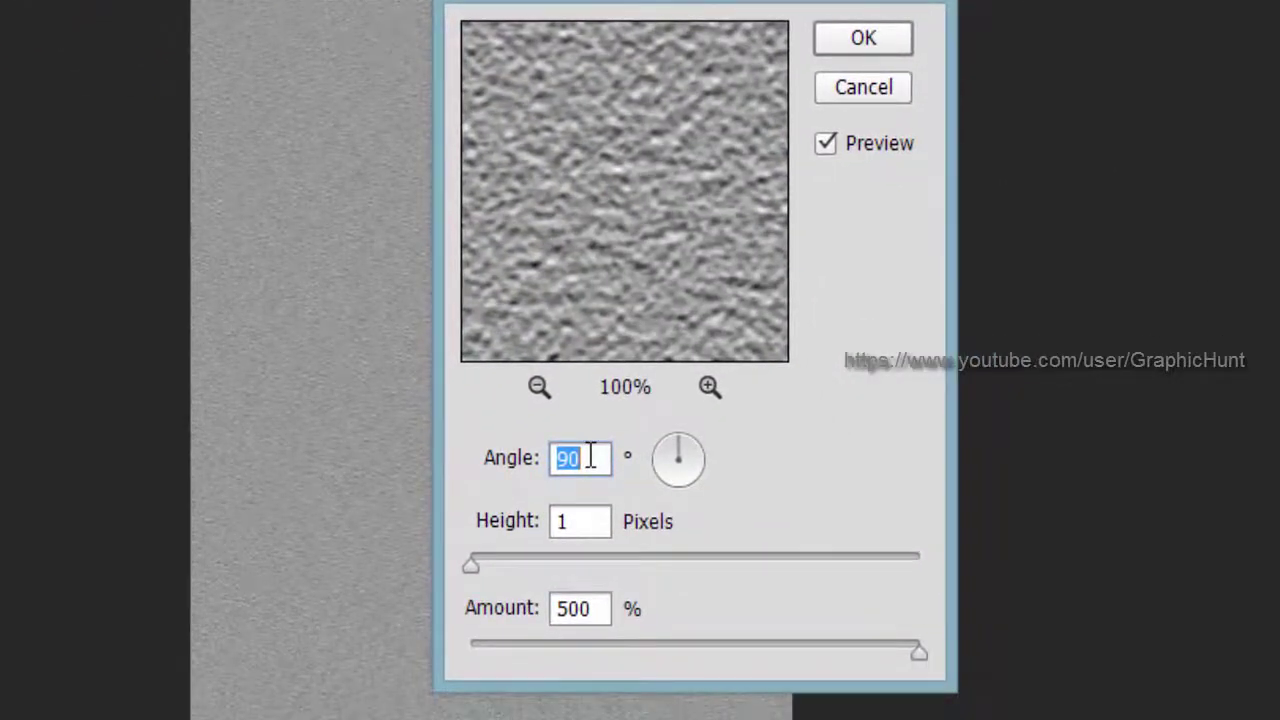
{"action": "type", "text": "18"}
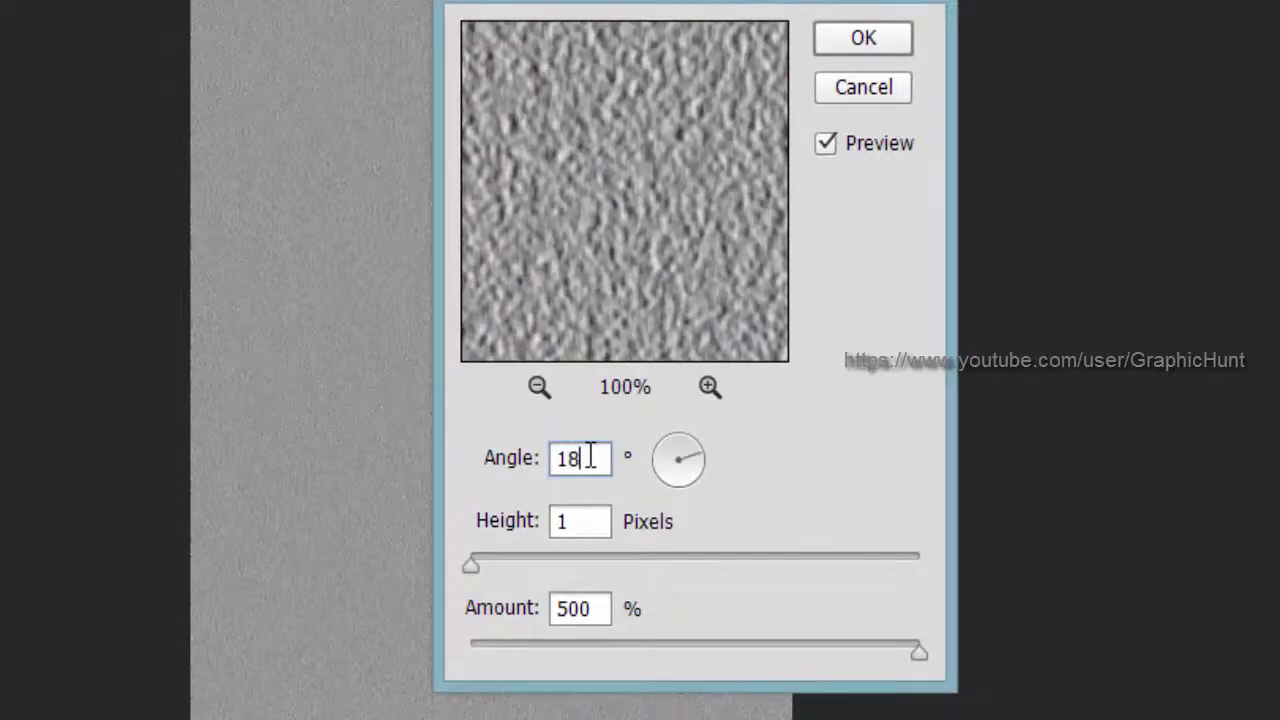
{"action": "type", "text": "0"}
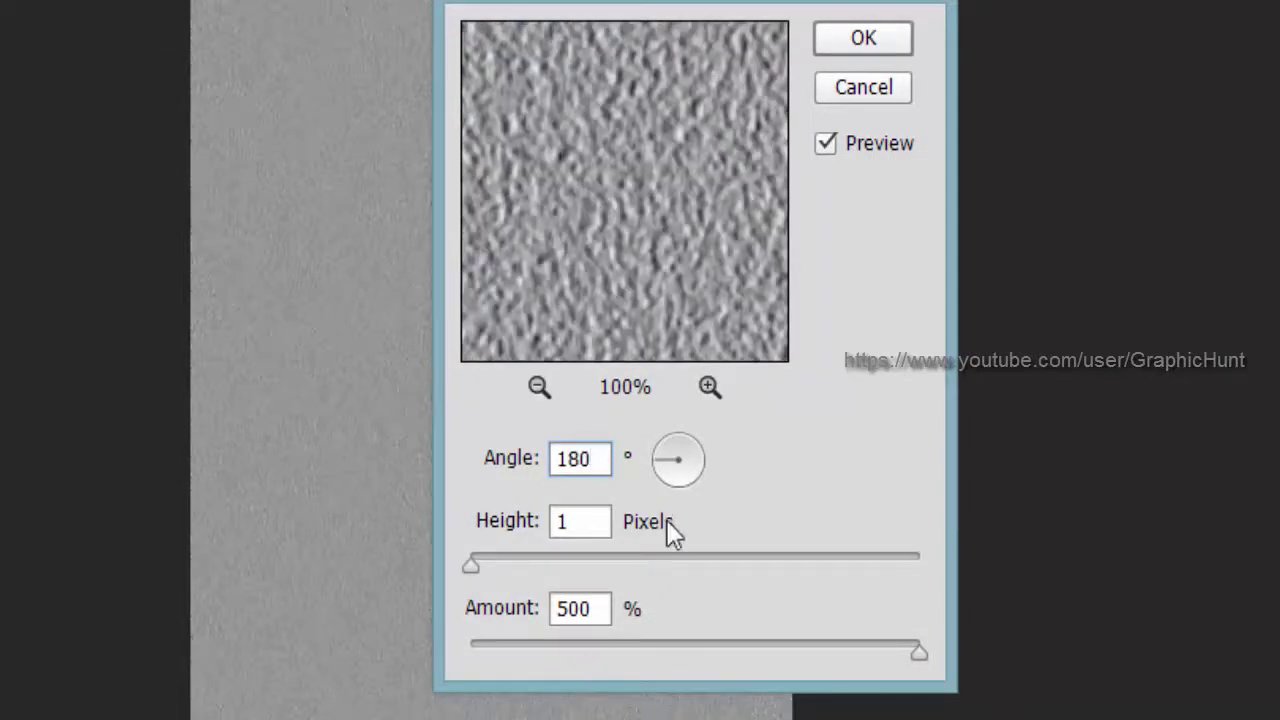
{"action": "left_click", "coordinate": [860, 40]}
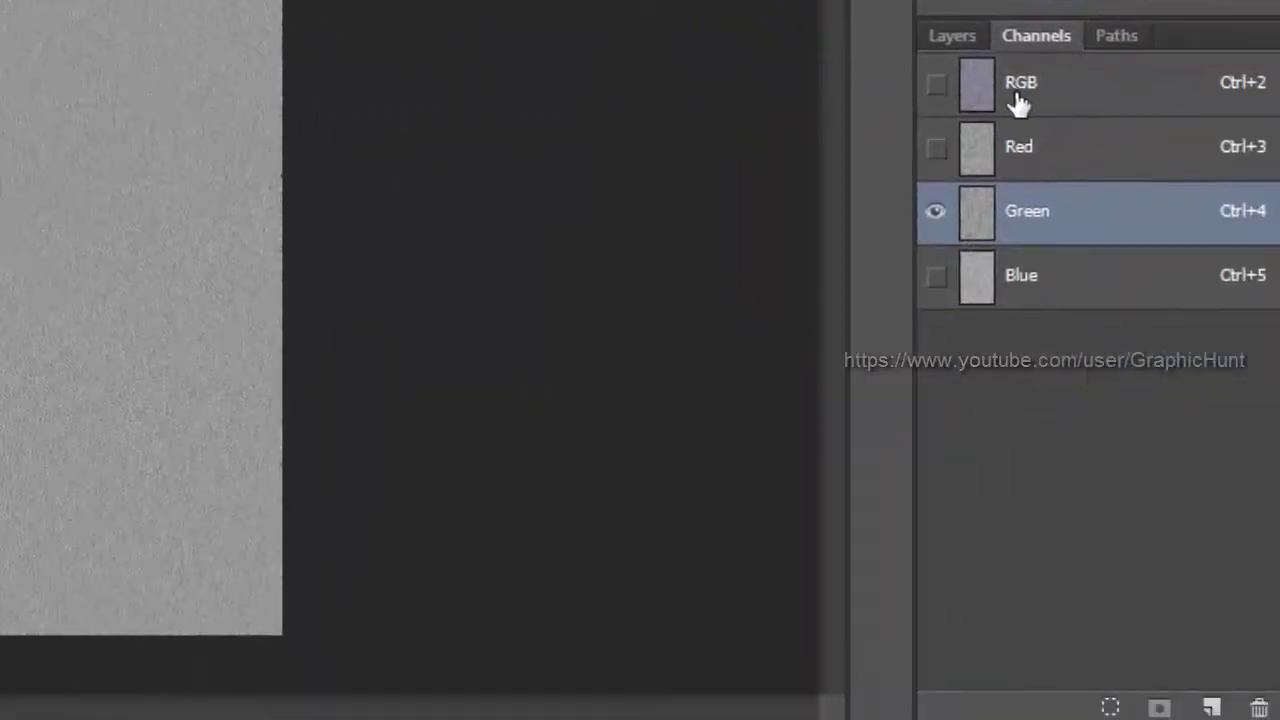
Reactivate the composite RGB channel and convert the locked Background into a regular, unlocked layer
{"action": "left_click", "coordinate": [1018, 100]}
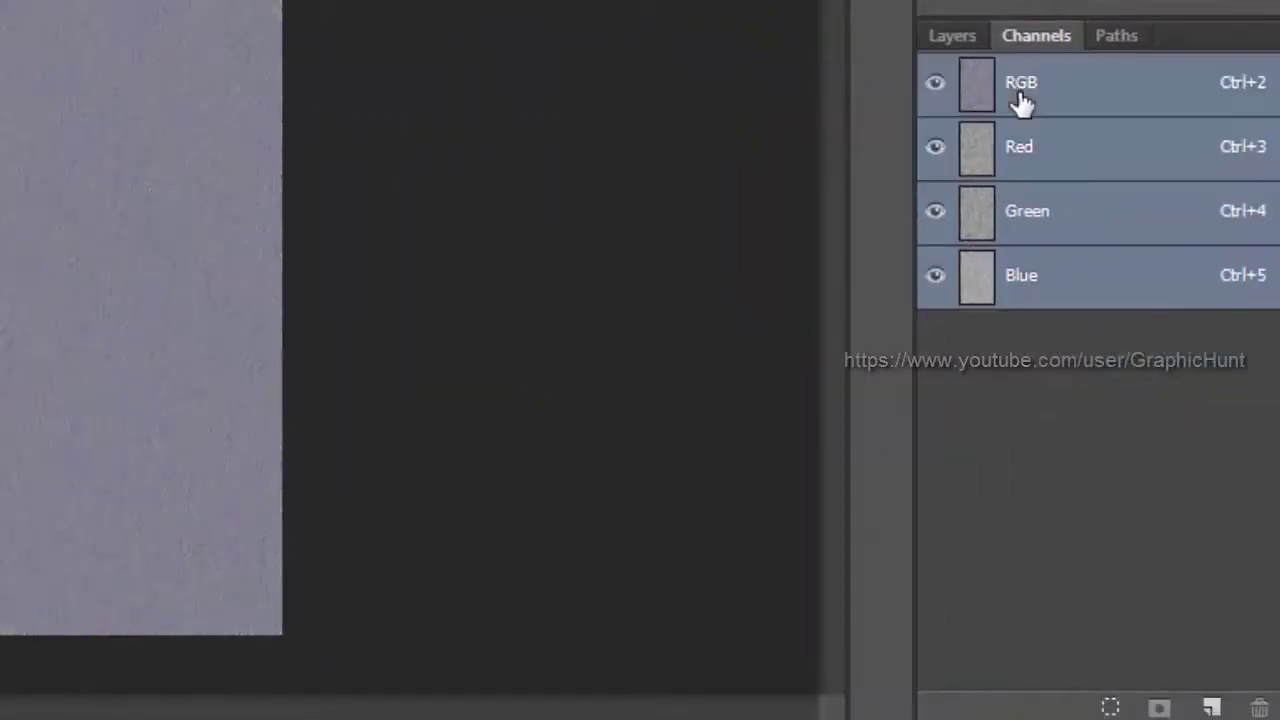
{"action": "left_click", "coordinate": [945, 38]}
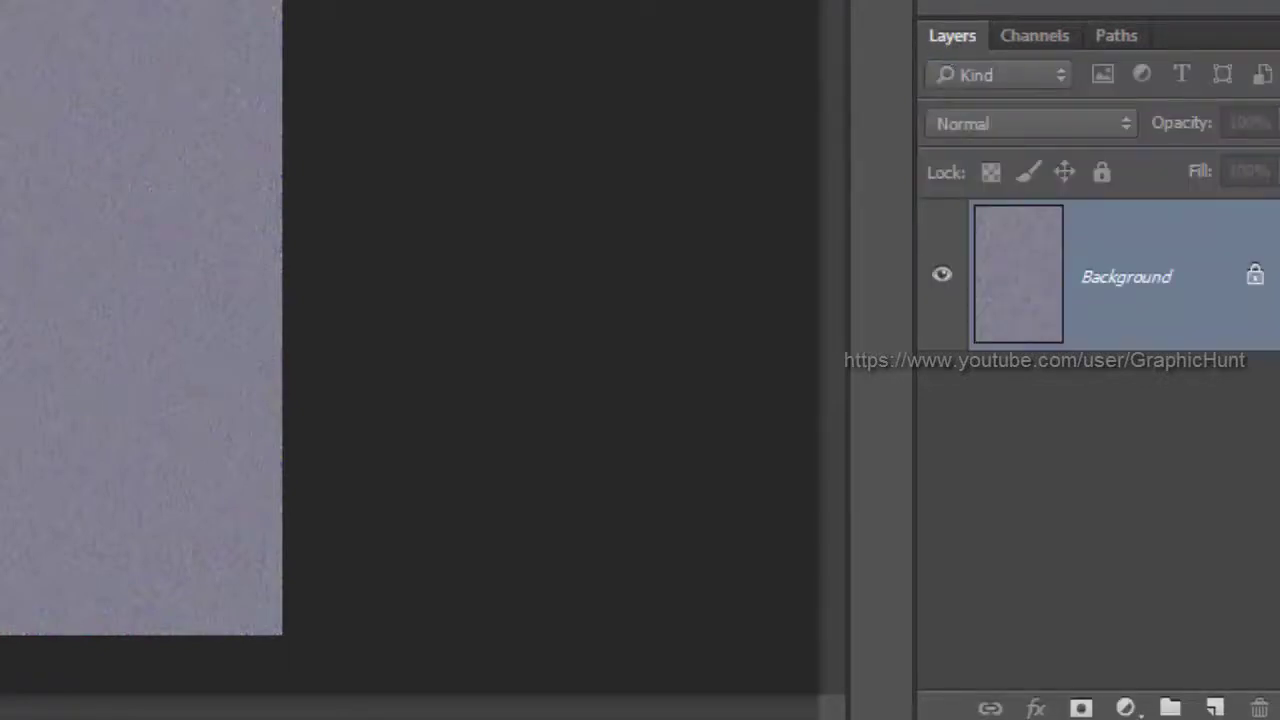
{"action": "left_click", "coordinate": [1256, 279]}
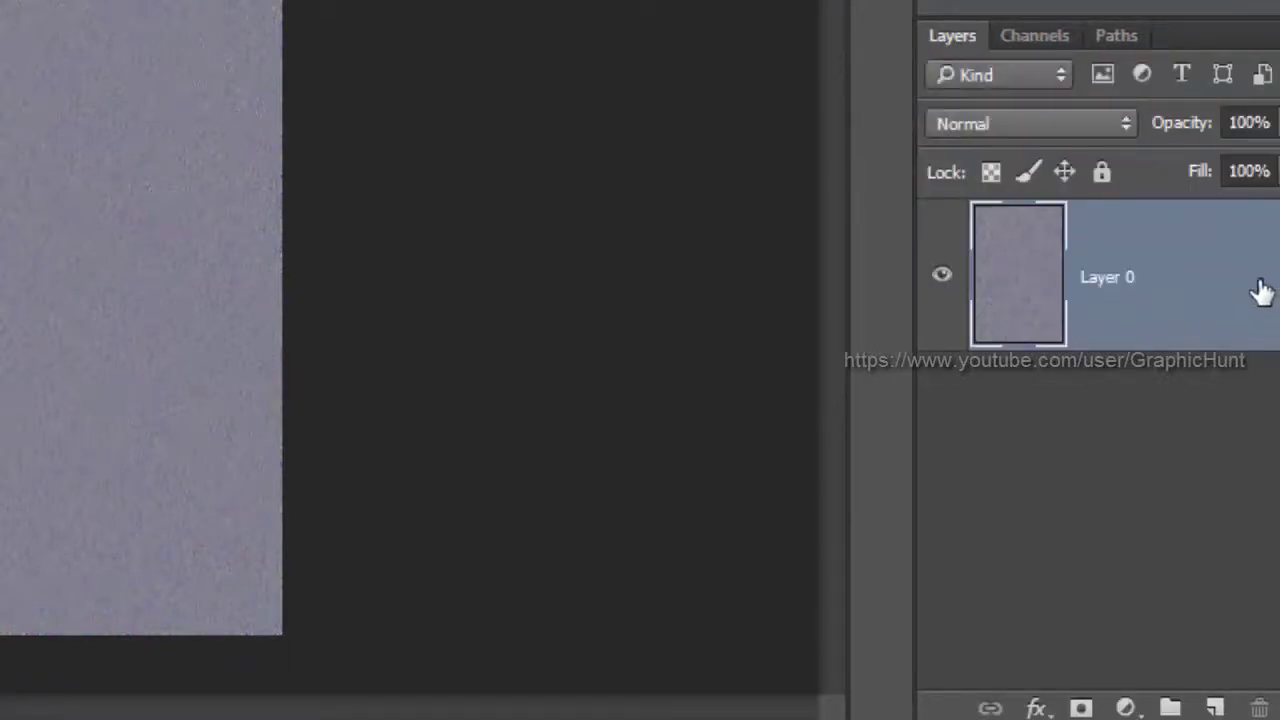
{"action": "double_click", "coordinate": [1262, 290]}
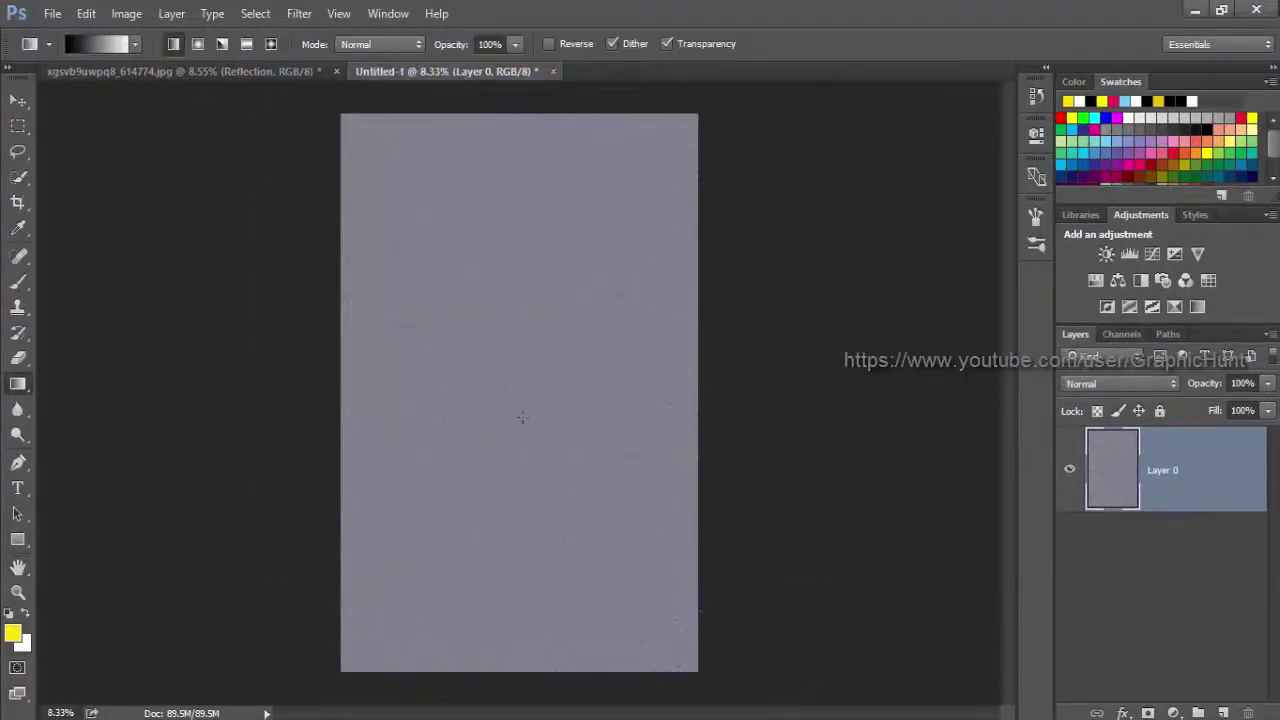
Start a Perspective transform on the noise layer and flare its bottom corners outward to about 1844% width
{"action": "scroll", "coordinate": [521, 417], "scroll_direction": "down", "scroll_amount": 5}
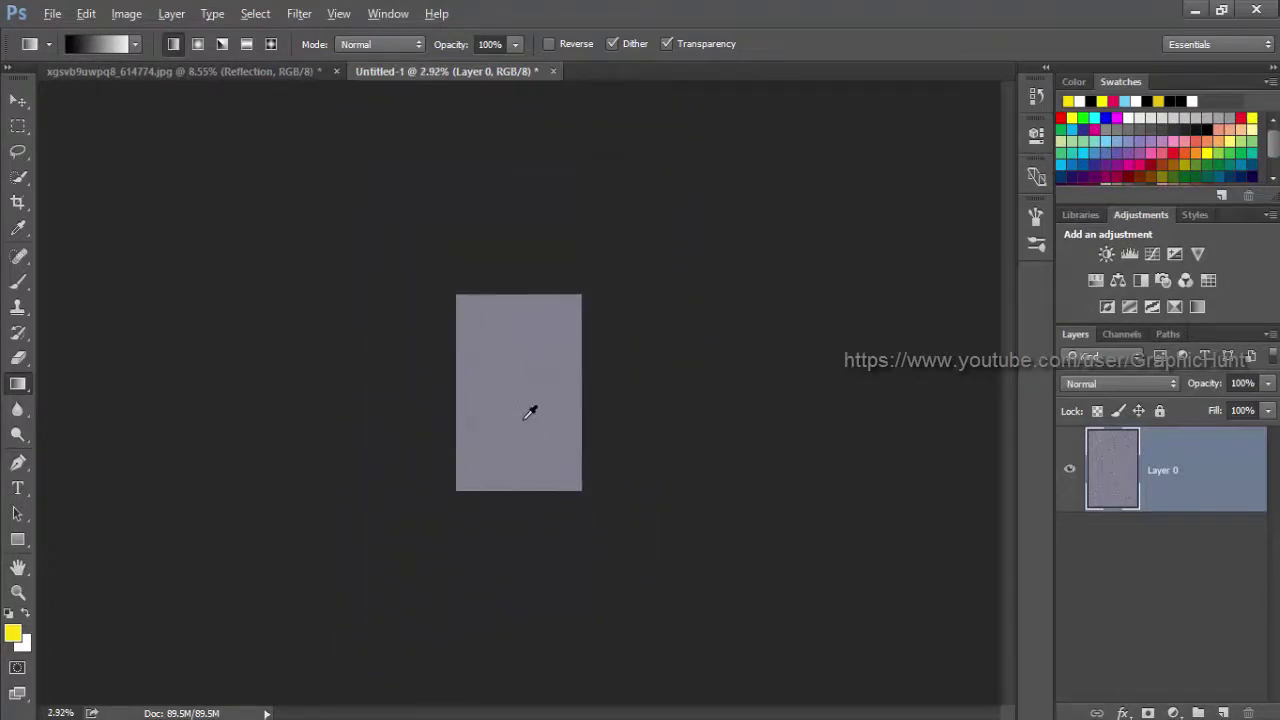
{"action": "scroll", "coordinate": [530, 413], "scroll_direction": "down", "scroll_amount": 3}
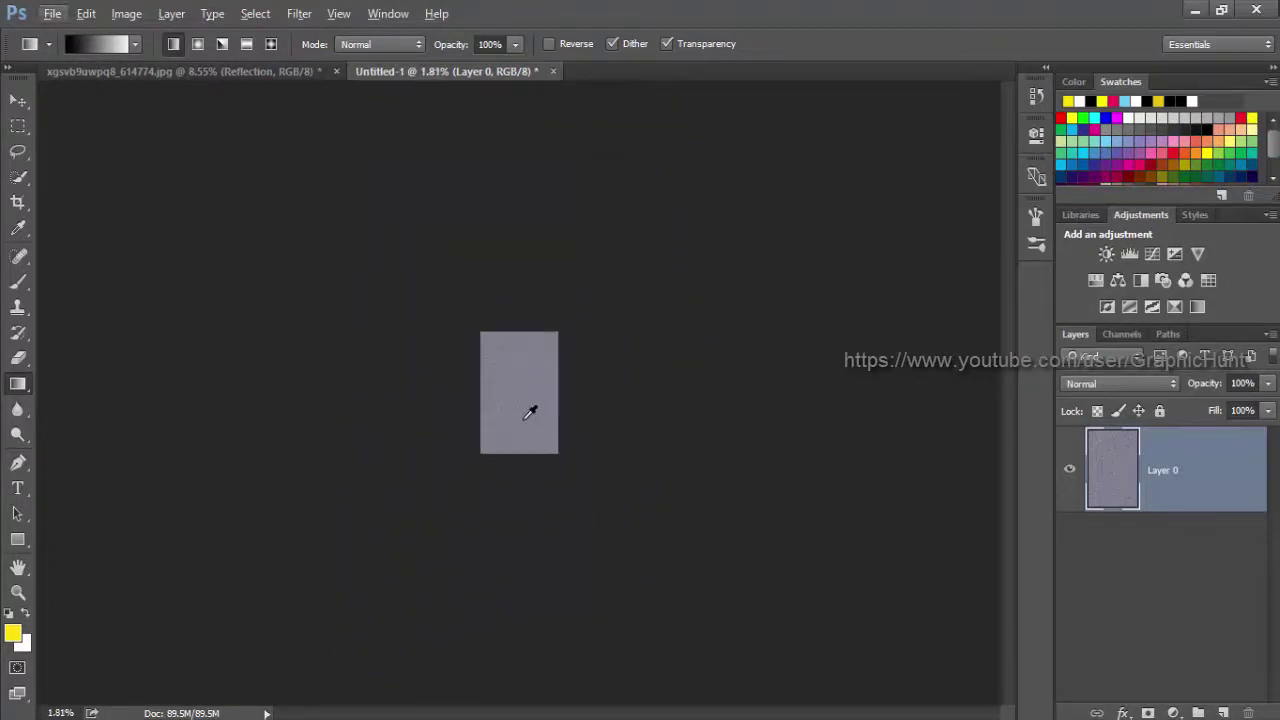
{"action": "scroll", "coordinate": [530, 413], "scroll_direction": "down", "scroll_amount": 2}
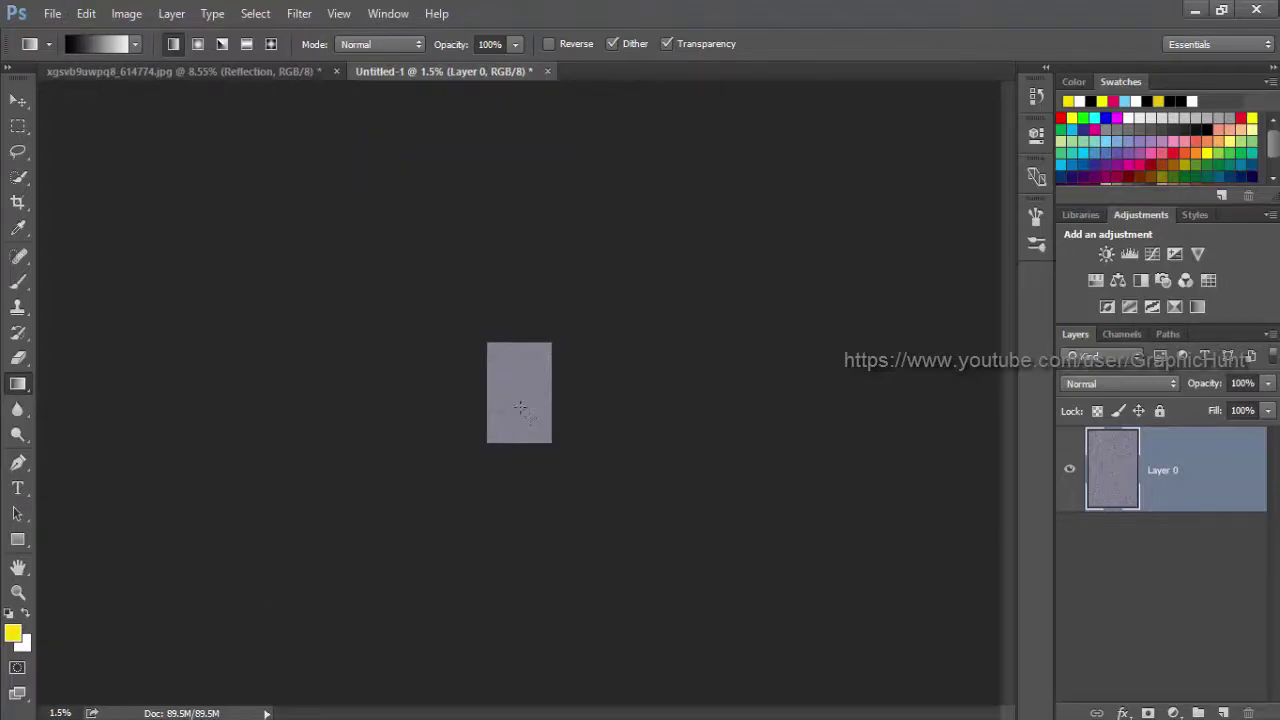
{"action": "scroll", "coordinate": [497, 370], "scroll_direction": "down", "scroll_amount": 1}
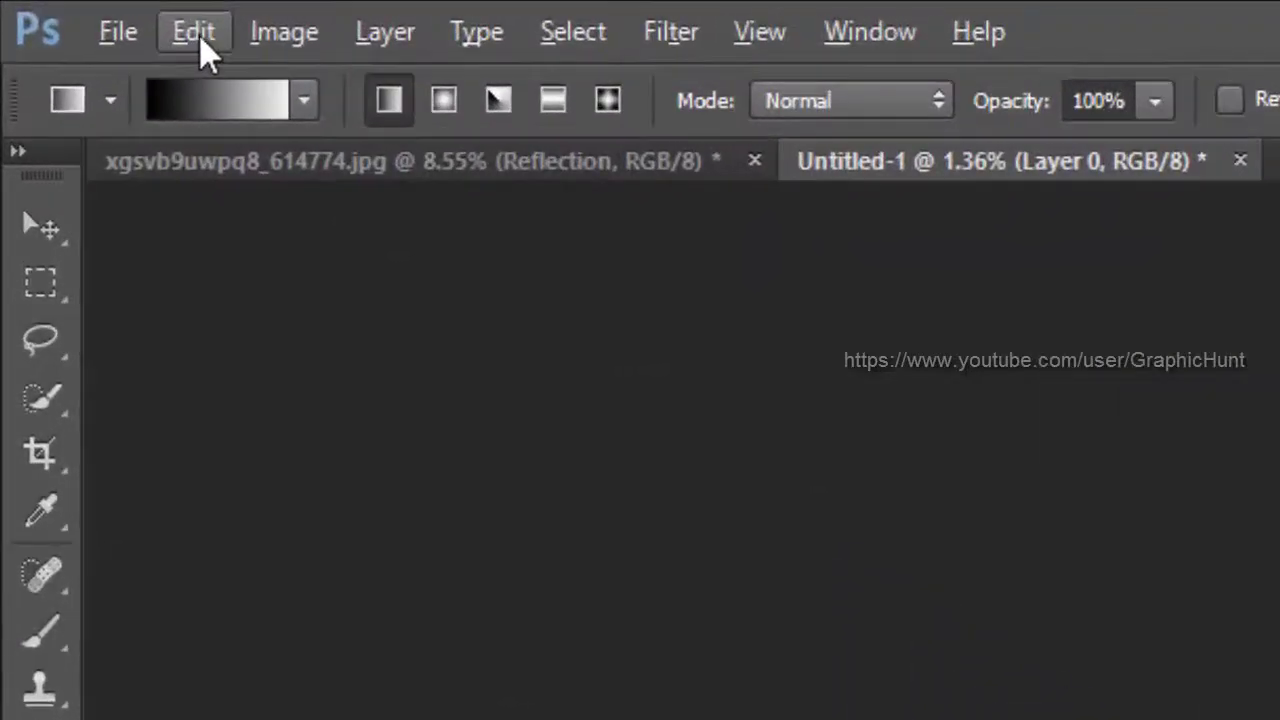
{"action": "left_click", "coordinate": [88, 15]}
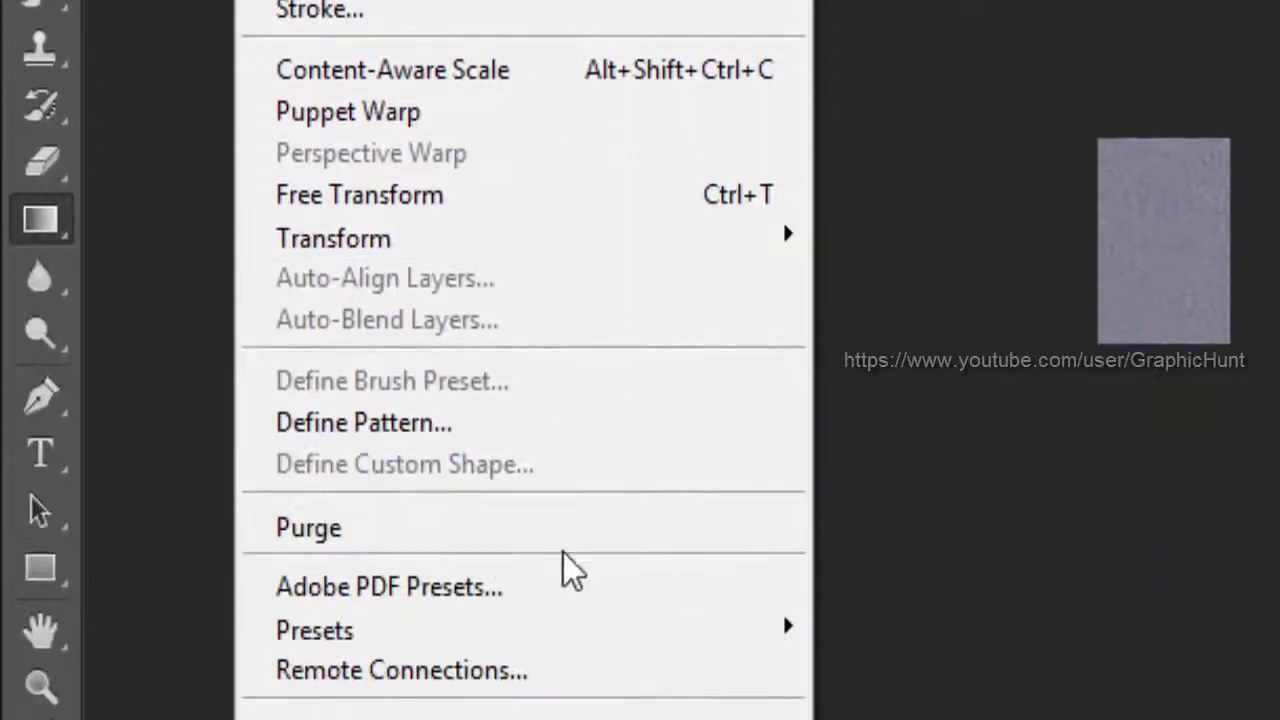
{"action": "mouse_move", "coordinate": [549, 245]}
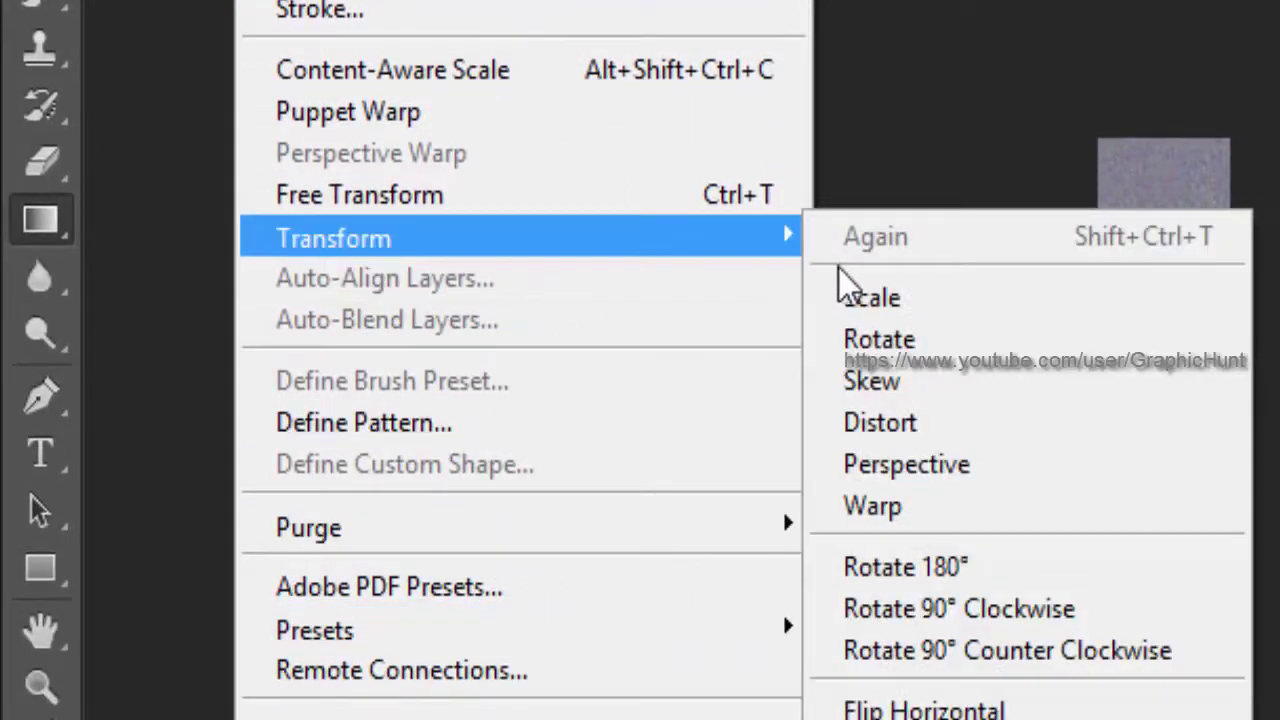
{"action": "left_click", "coordinate": [1040, 462]}
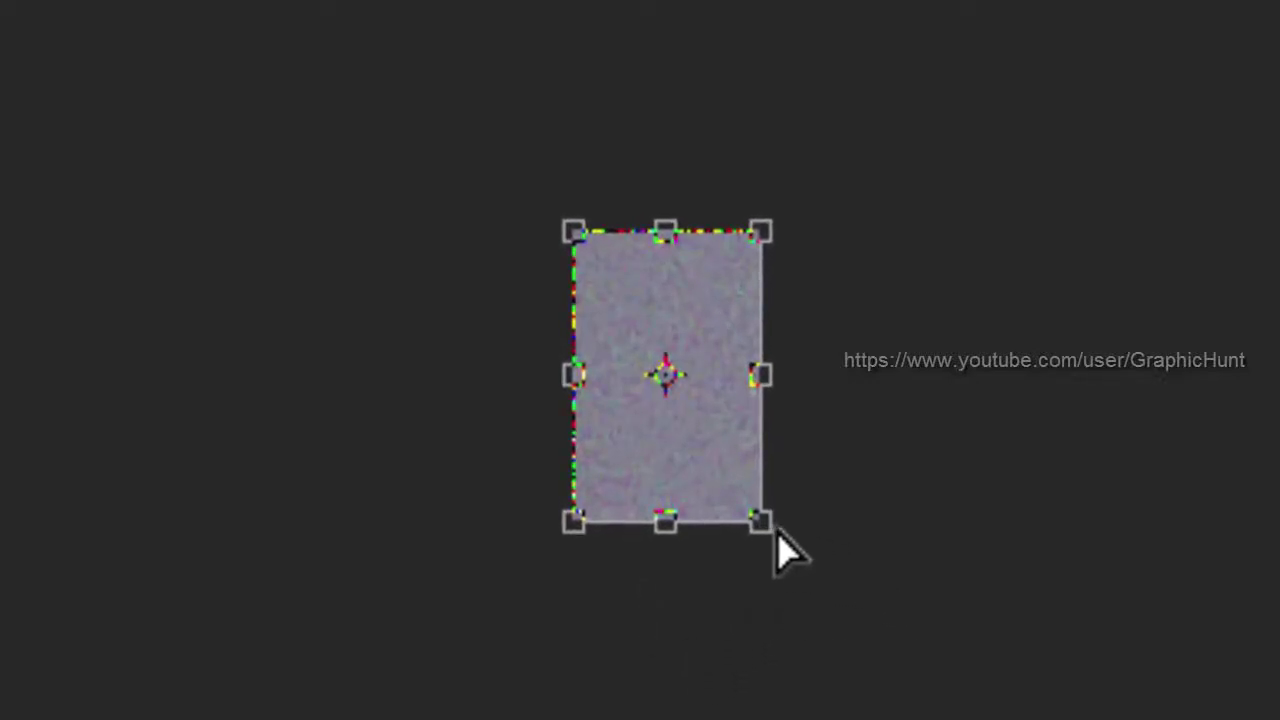
{"action": "left_click_drag", "start_coordinate": [777, 534], "coordinate": [1279, 545]}
{"action": "left_click_drag", "start_coordinate": [1265, 396], "coordinate": [993, 378]}
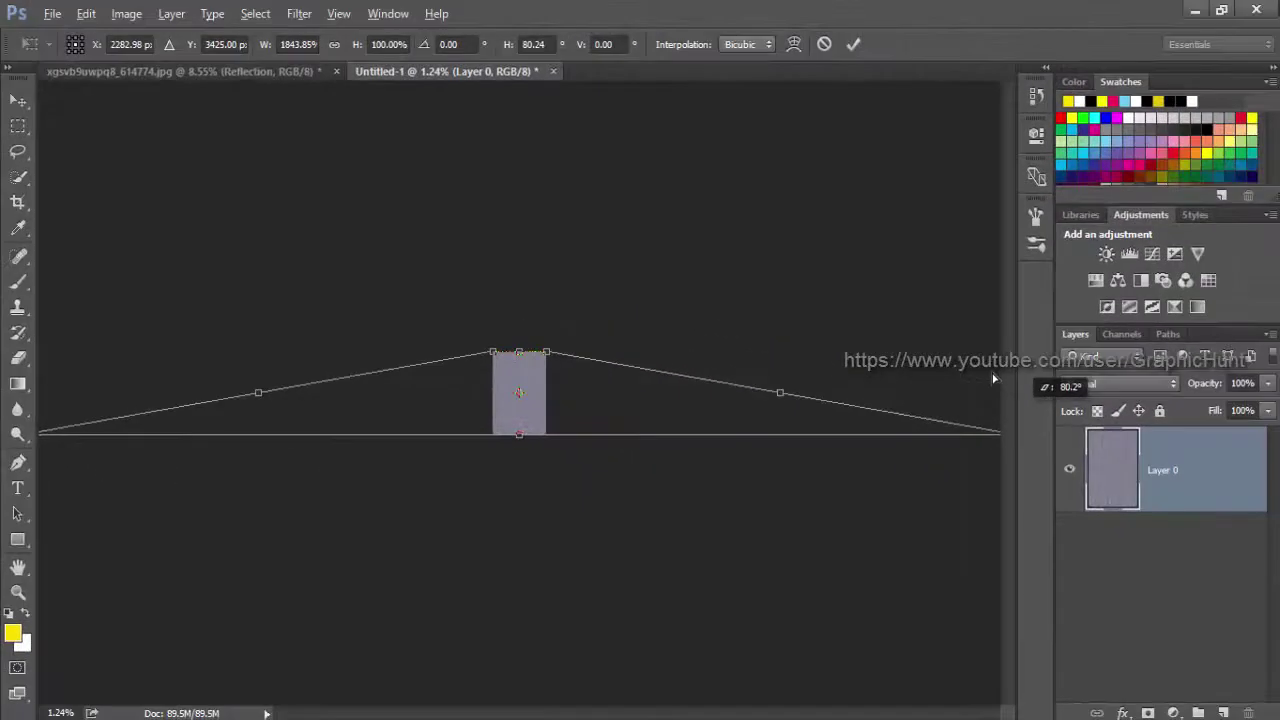
Spread the bottom edge of the perspective further to about 3000% width and commit the transform
{"action": "key", "text": "Tab"}
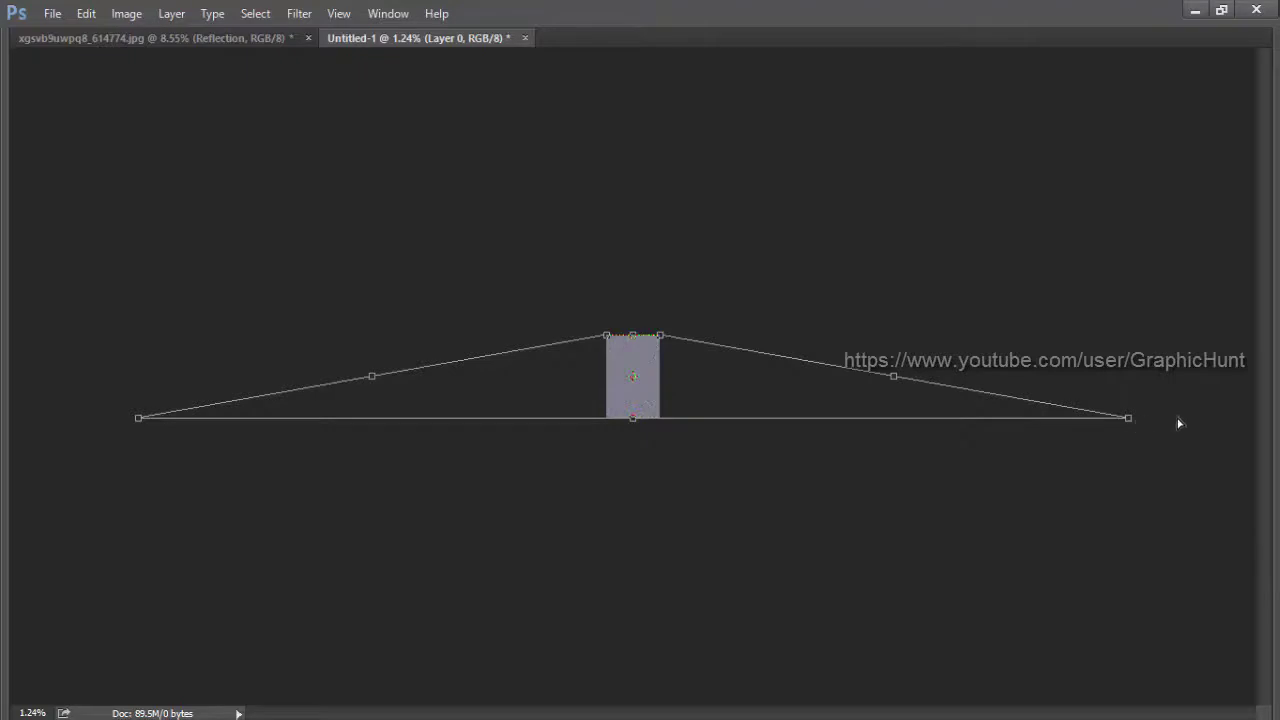
{"action": "left_click_drag", "start_coordinate": [1179, 423], "coordinate": [1245, 426]}
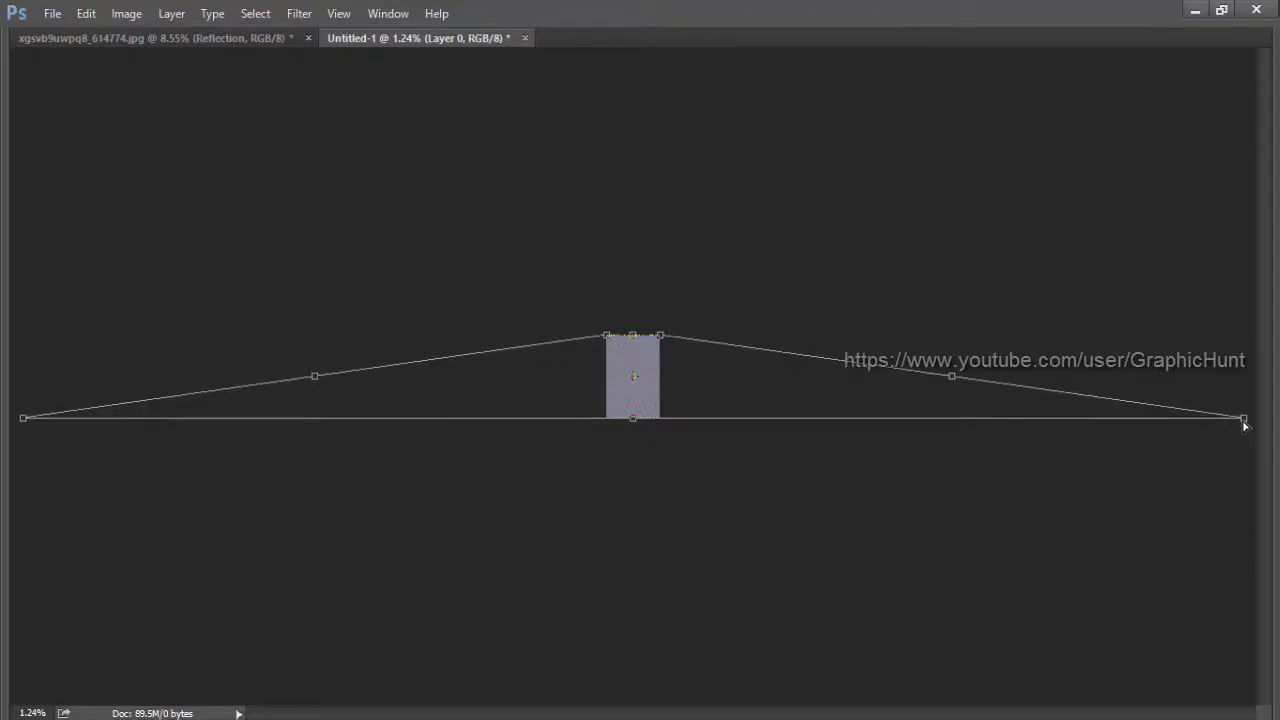
{"action": "key", "text": "Tab"}
{"action": "key", "text": "ctrl+0"}
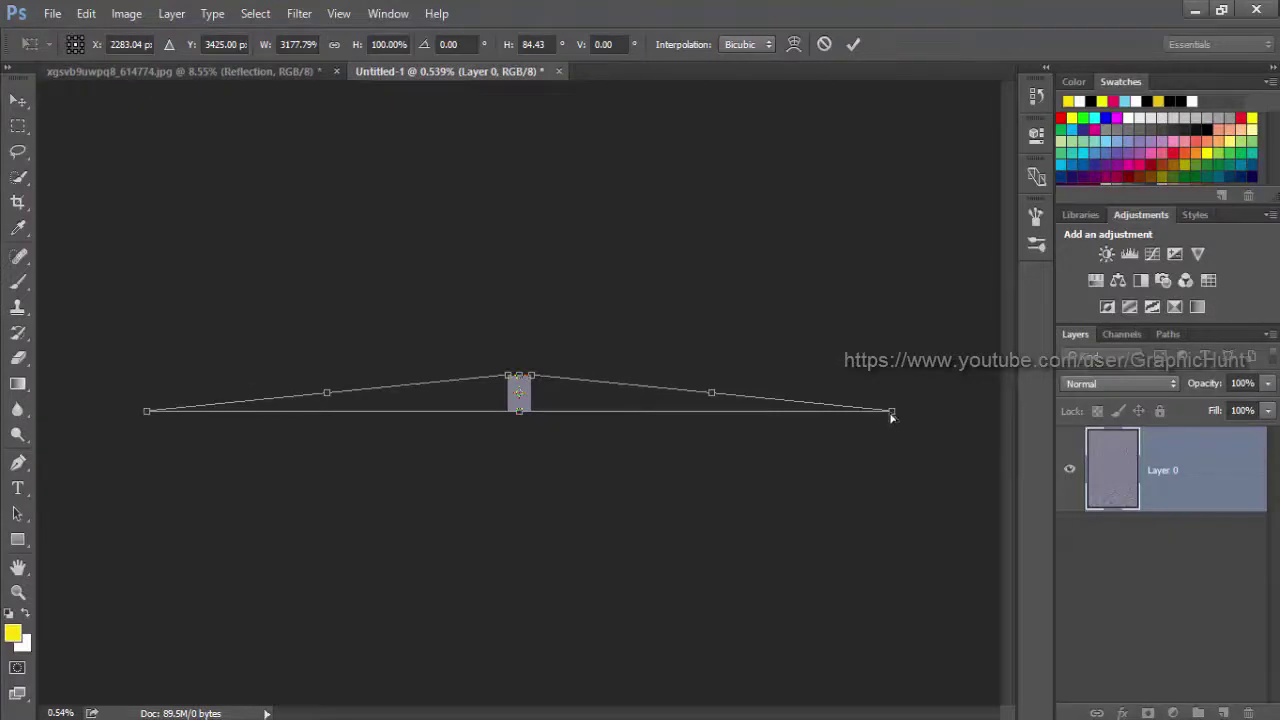
{"action": "mouse_move", "coordinate": [888, 417]}
{"action": "left_mouse_down"}
{"action": "mouse_move", "coordinate": [858, 427]}
{"action": "mouse_move", "coordinate": [871, 427]}
{"action": "left_mouse_up"}
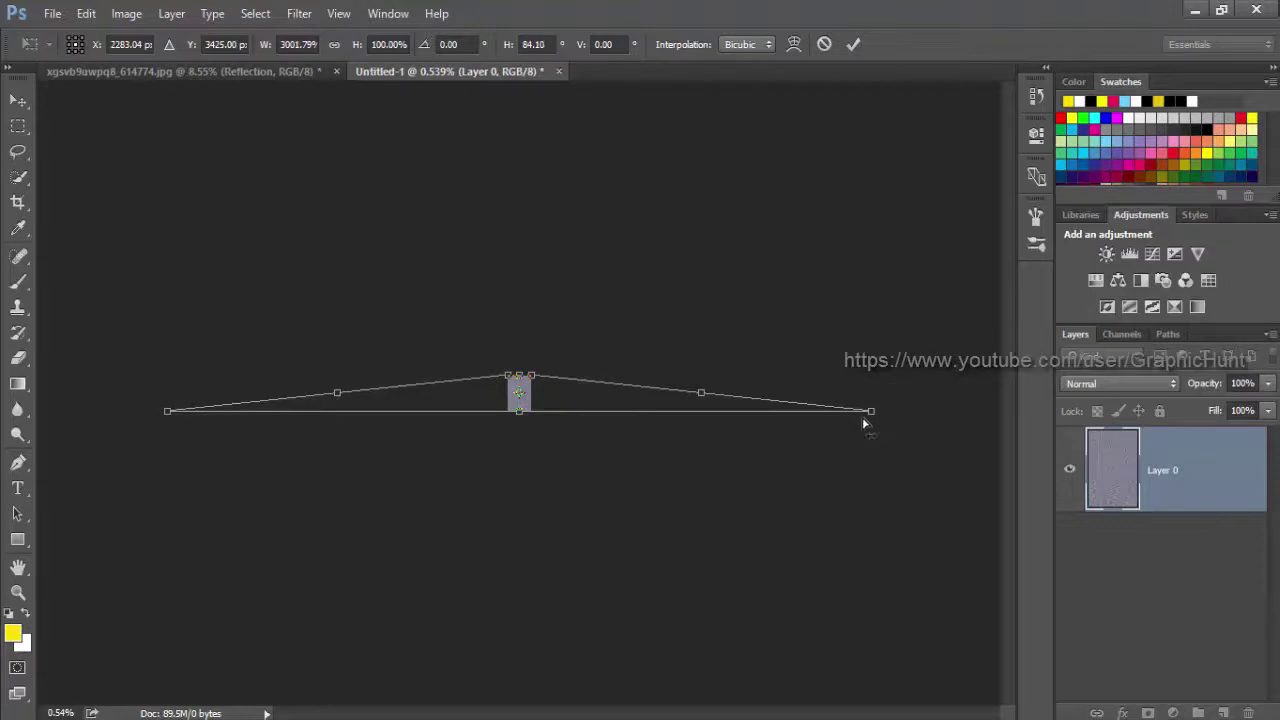
{"action": "key", "text": "ctrl+0"}
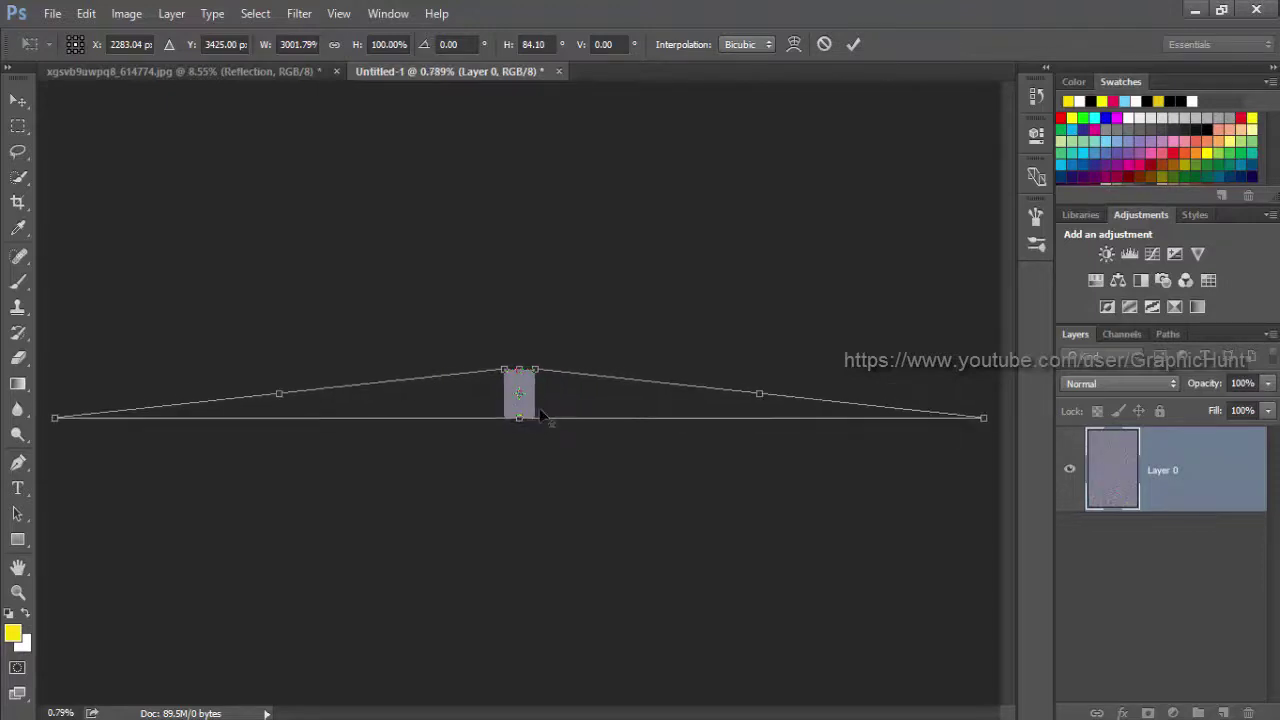
{"action": "key", "text": "ctrl+plus"}
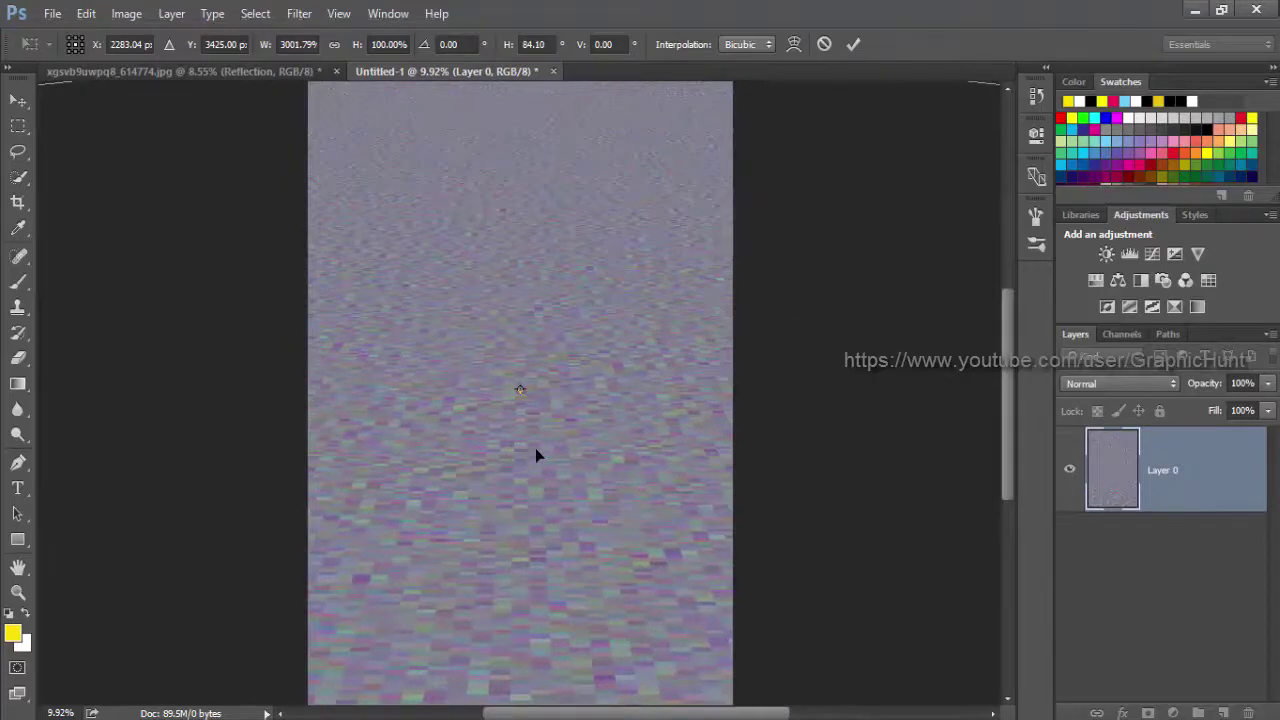
{"action": "key", "text": "ctrl+minus"}
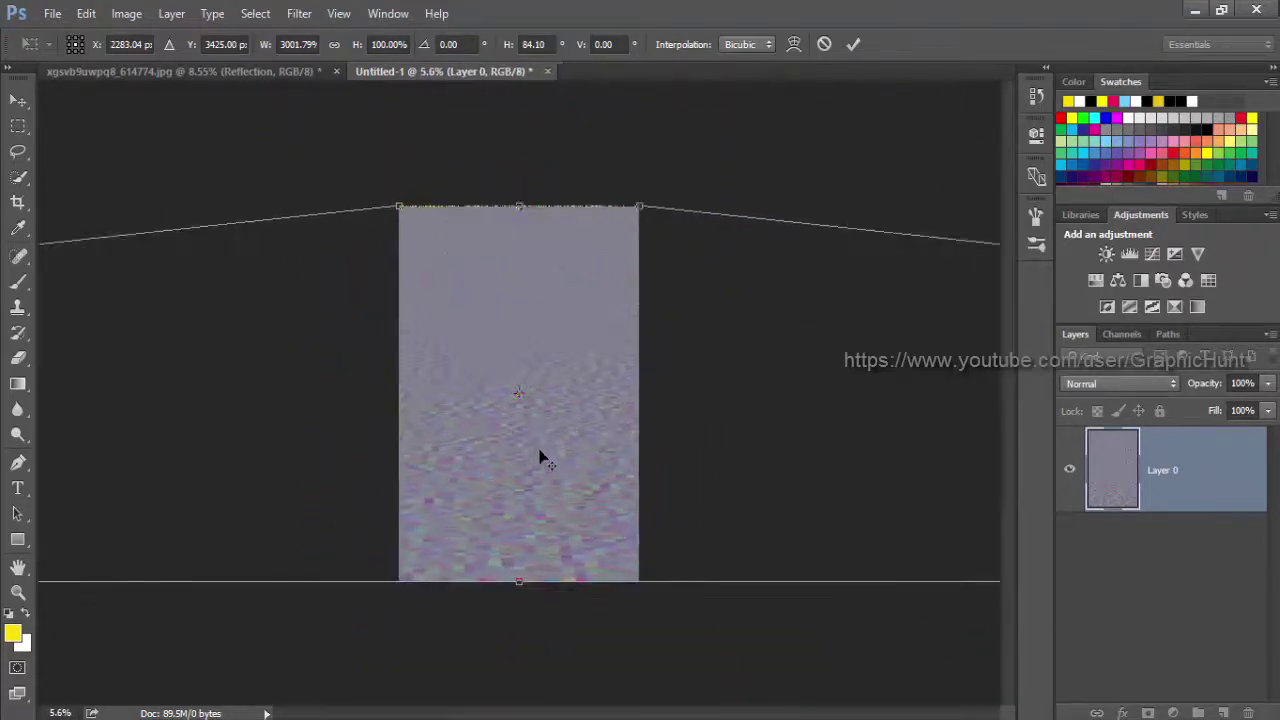
{"action": "left_click", "coordinate": [851, 44]}
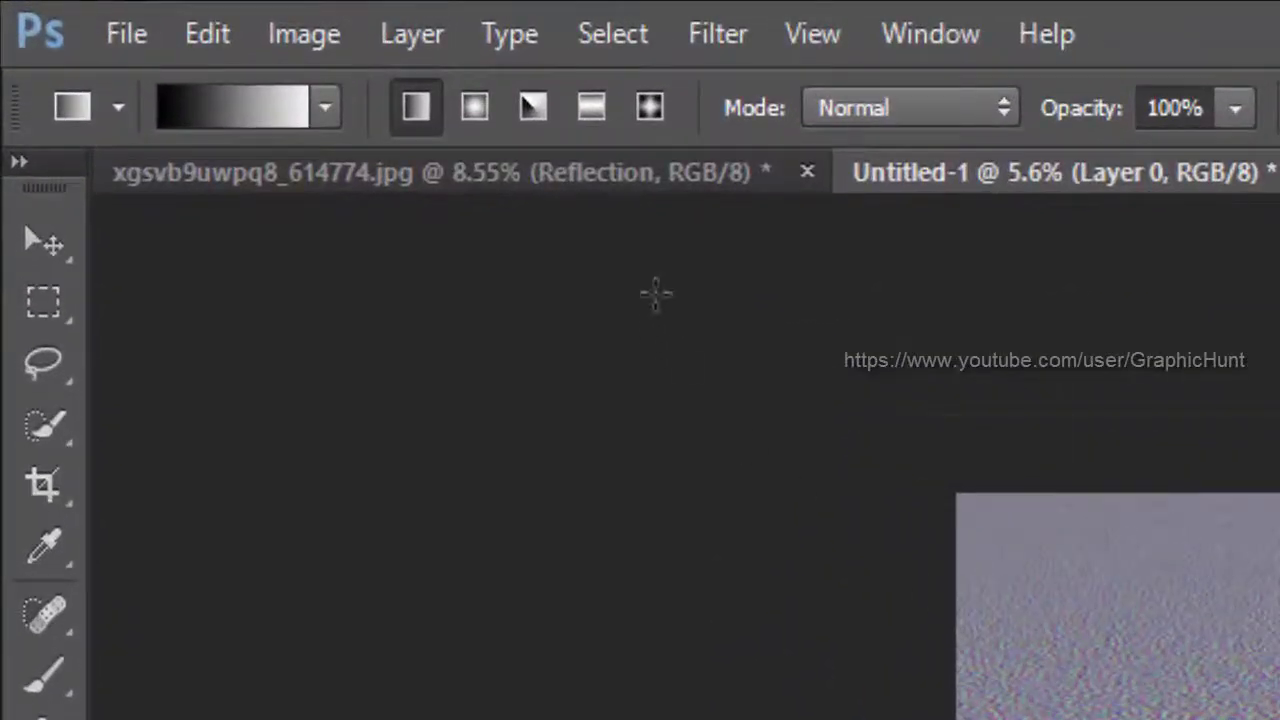
Select the entire canvas, crop the image to it to discard the overhanging texture, and deselect
{"action": "left_click", "coordinate": [612, 36]}
{"action": "left_click", "coordinate": [645, 86]}
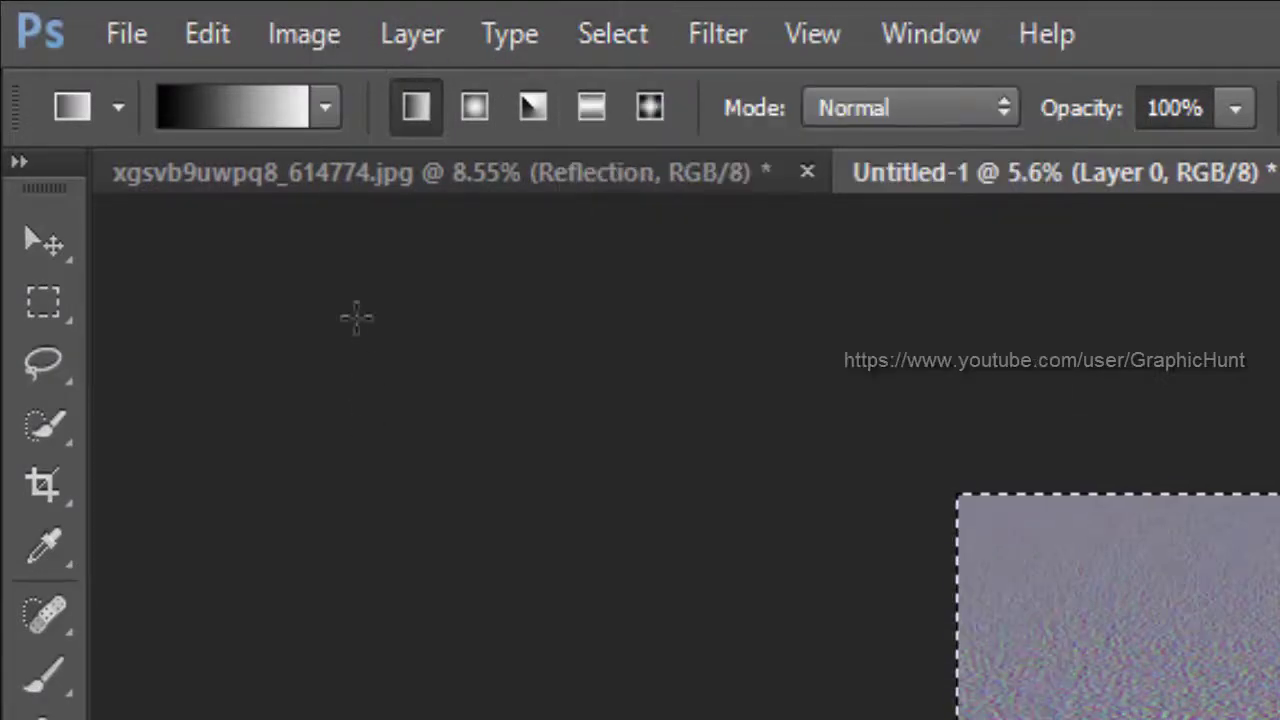
{"action": "left_click", "coordinate": [312, 40]}
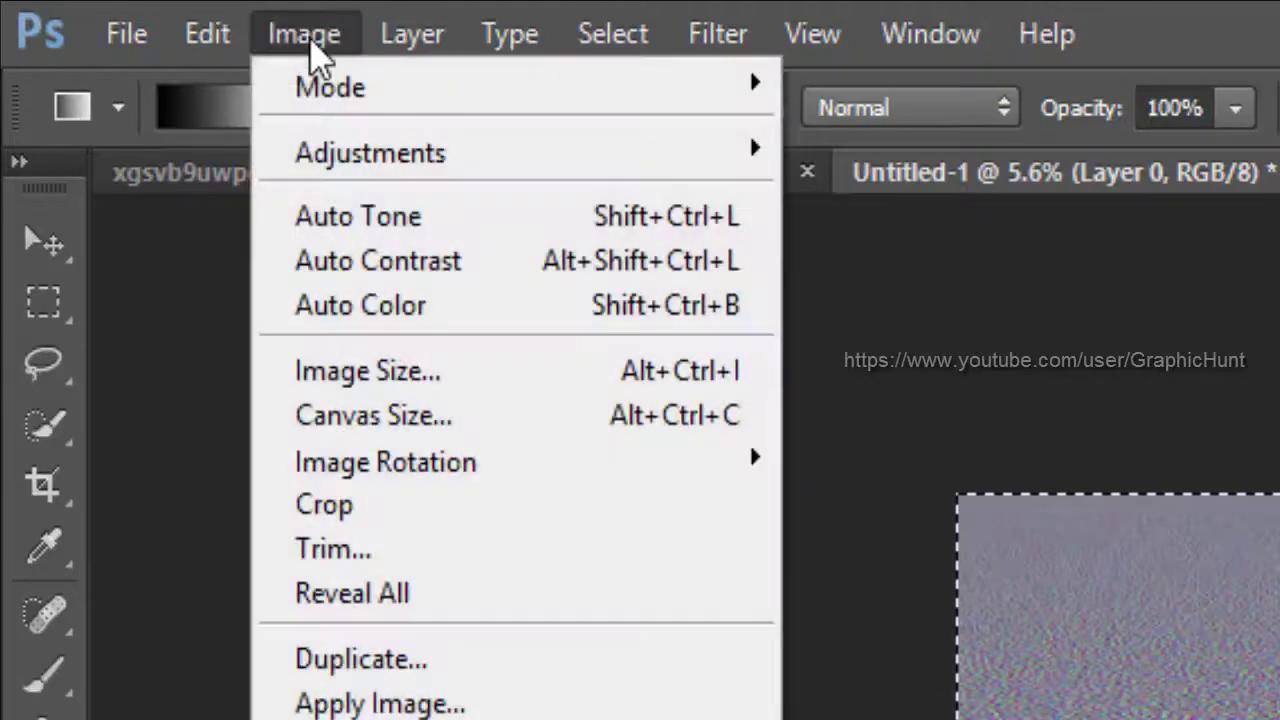
{"action": "left_click", "coordinate": [428, 502]}
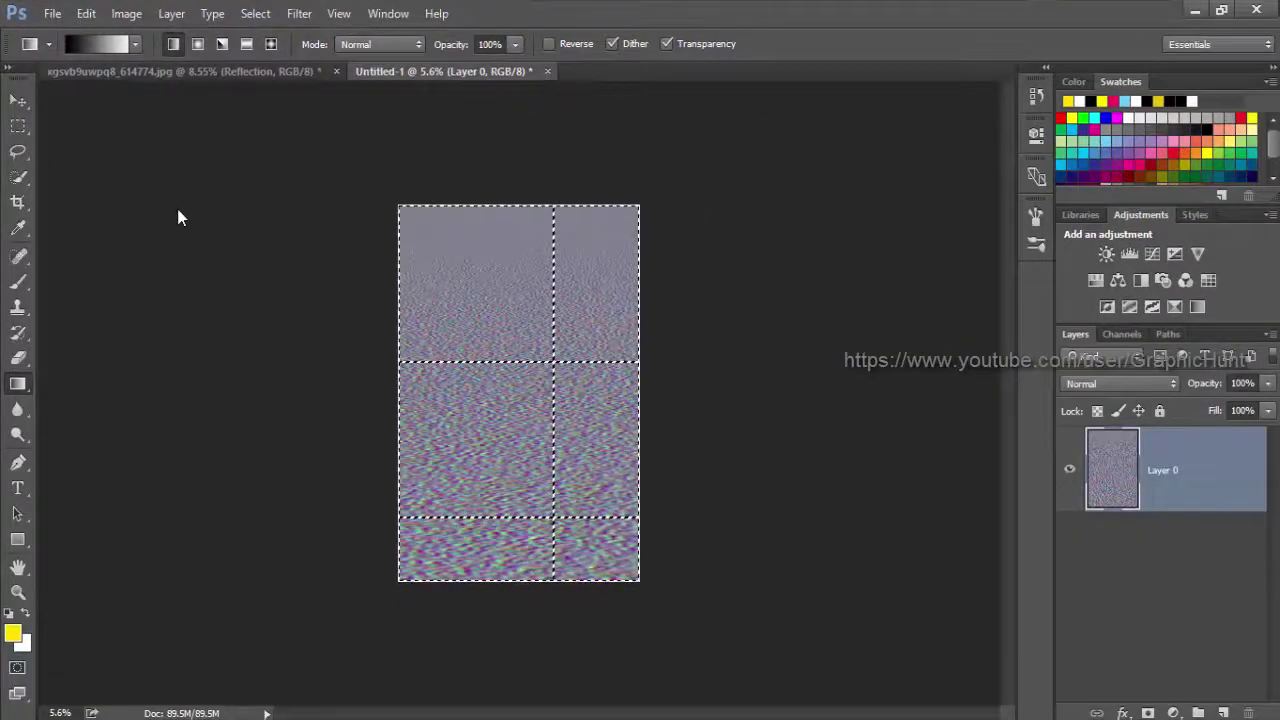
{"action": "left_click", "coordinate": [256, 14]}
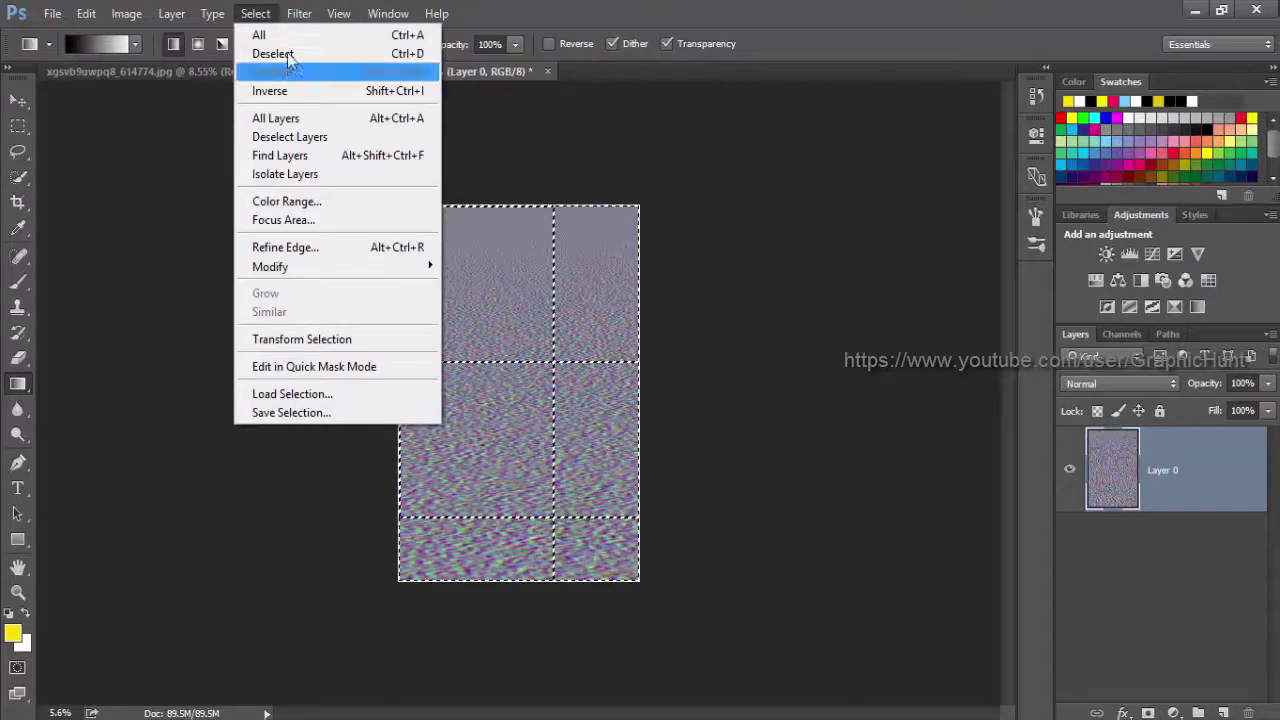
{"action": "left_click", "coordinate": [287, 52]}
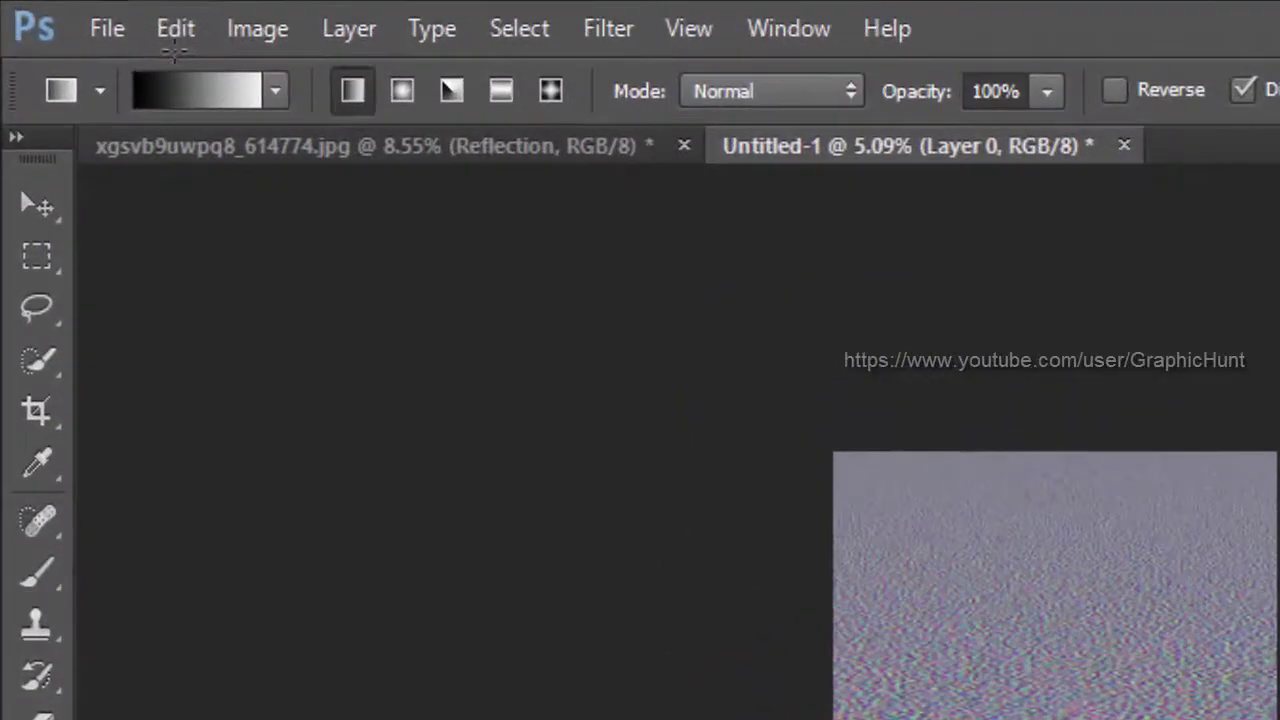
Squash the texture layer to 50% height with Free Transform, keeping its bottom edge in place
{"action": "left_click", "coordinate": [175, 30]}
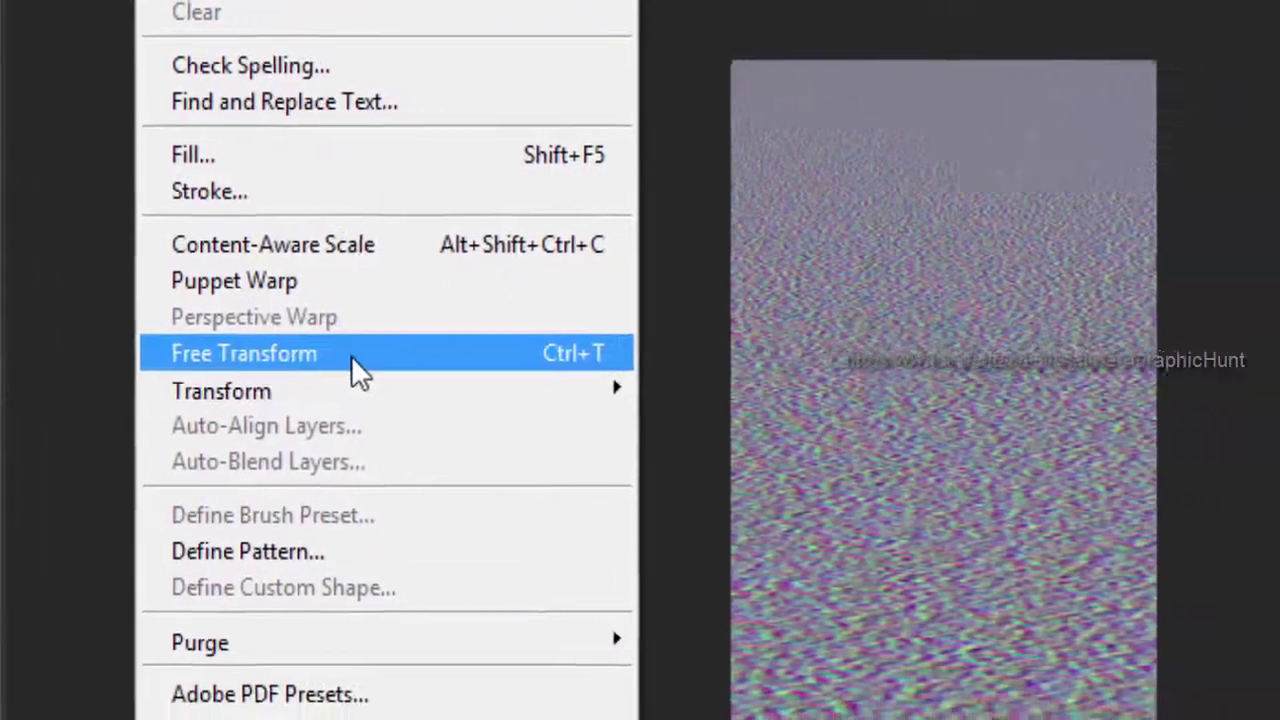
{"action": "left_click", "coordinate": [351, 355]}
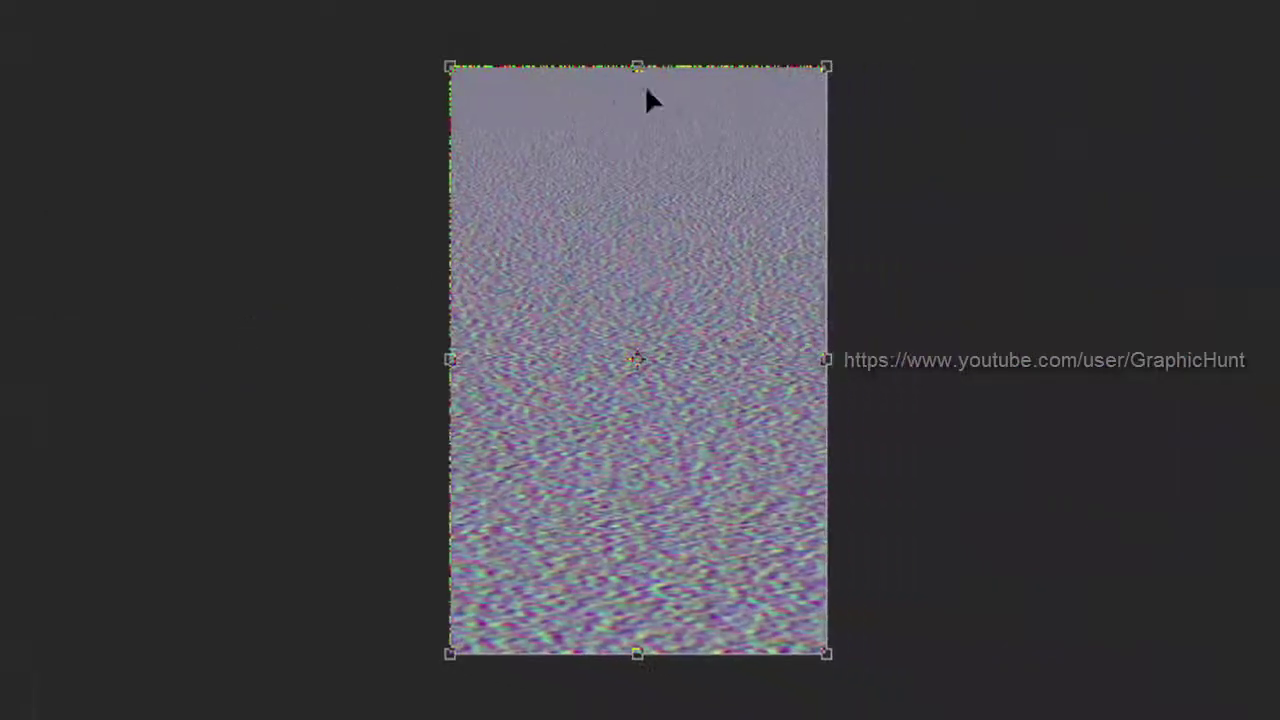
{"action": "left_click_drag", "start_coordinate": [632, 72], "coordinate": [638, 375]}
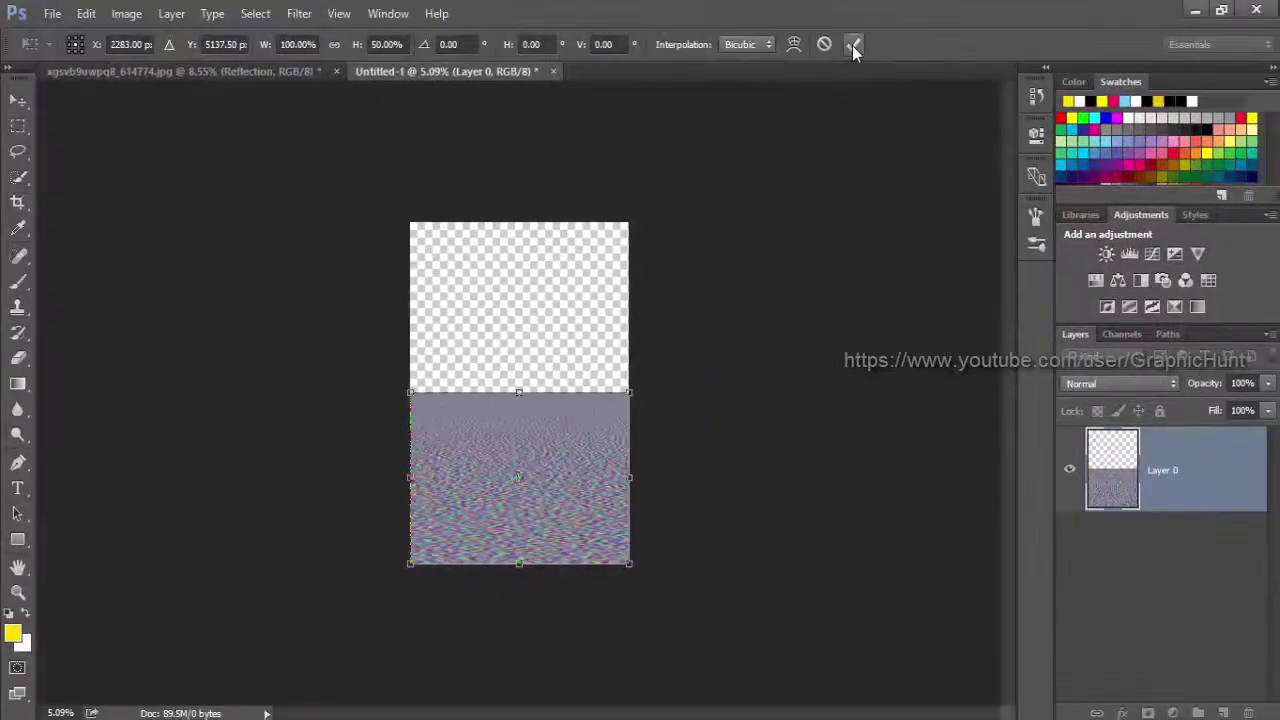
{"action": "left_click", "coordinate": [852, 45]}
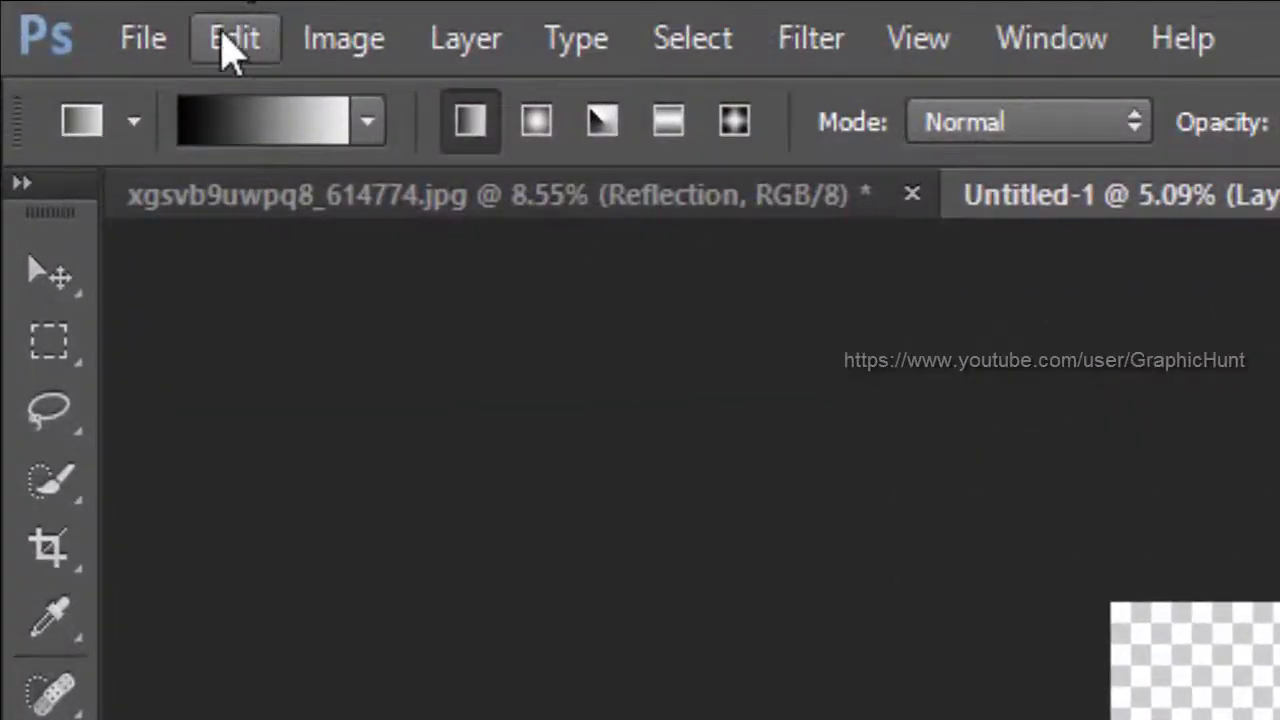
Save the texture document as a Photoshop file named displacement-map, keeping its layers and Maximize Compatibility enabled
{"action": "left_click", "coordinate": [145, 40]}
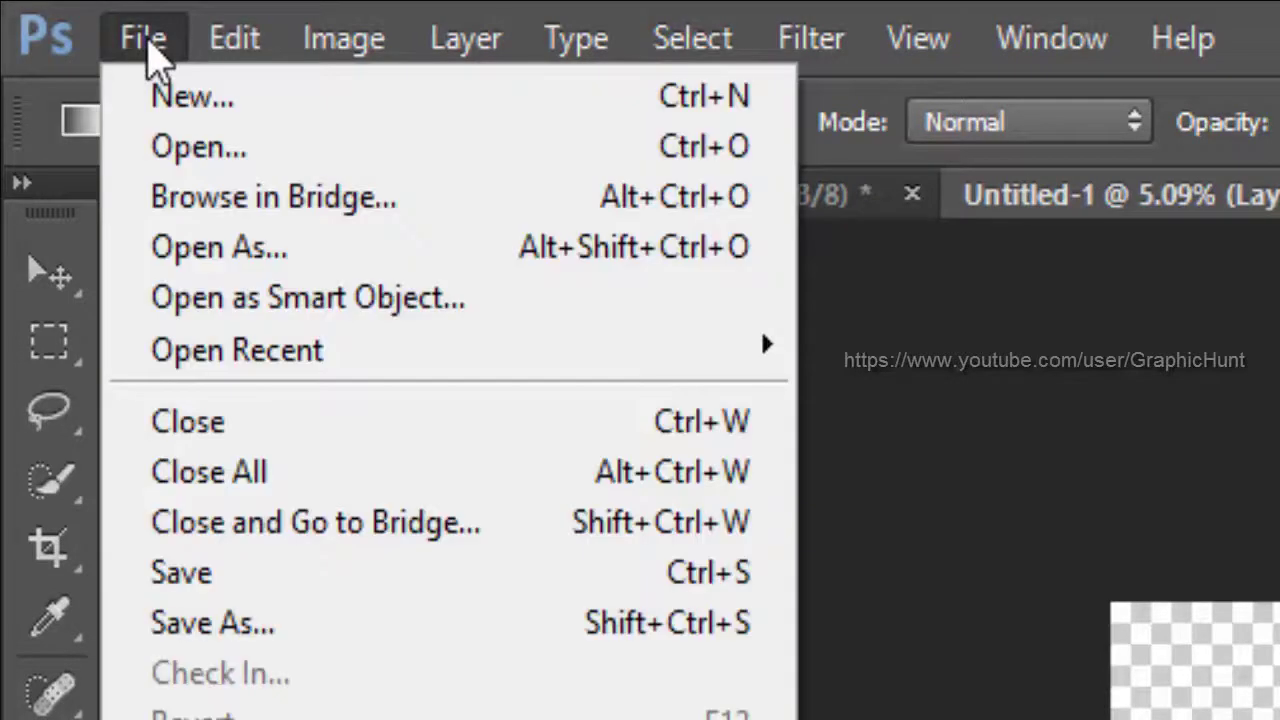
{"action": "left_click", "coordinate": [365, 640]}
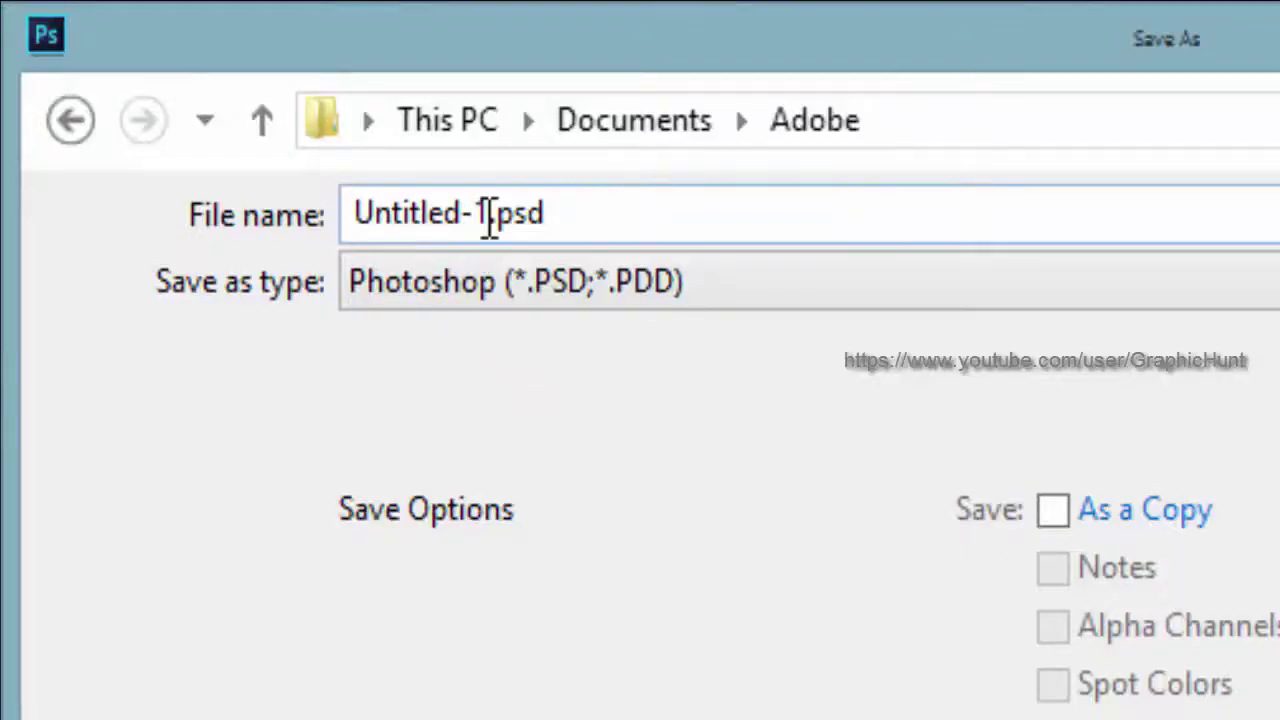
{"action": "double_click", "coordinate": [515, 236]}
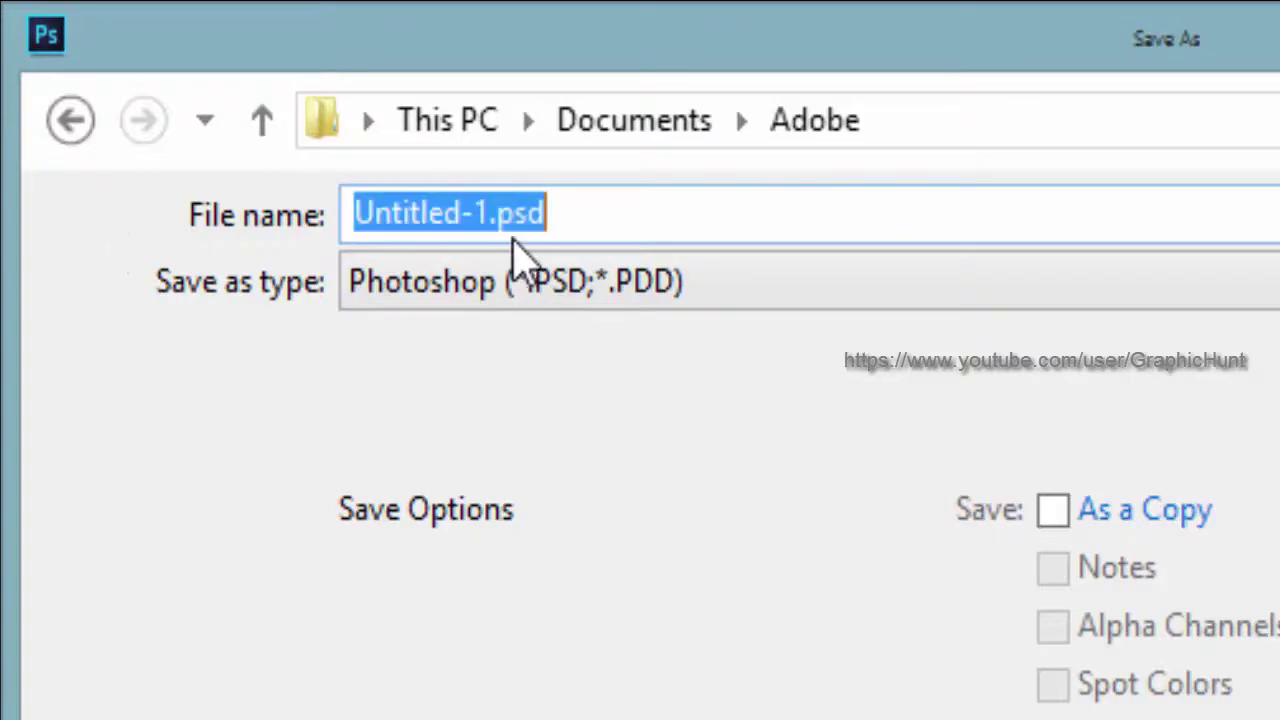
{"action": "type", "text": "disp"}
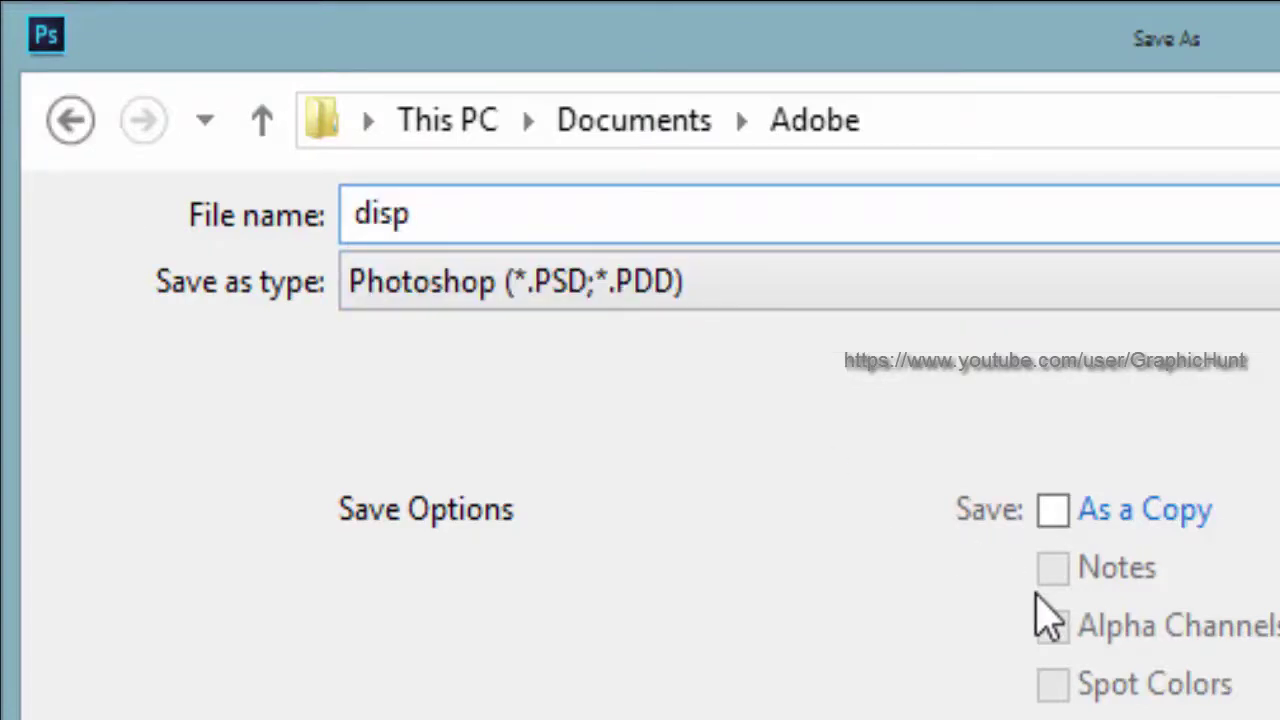
{"action": "type", "text": "lacement-"}
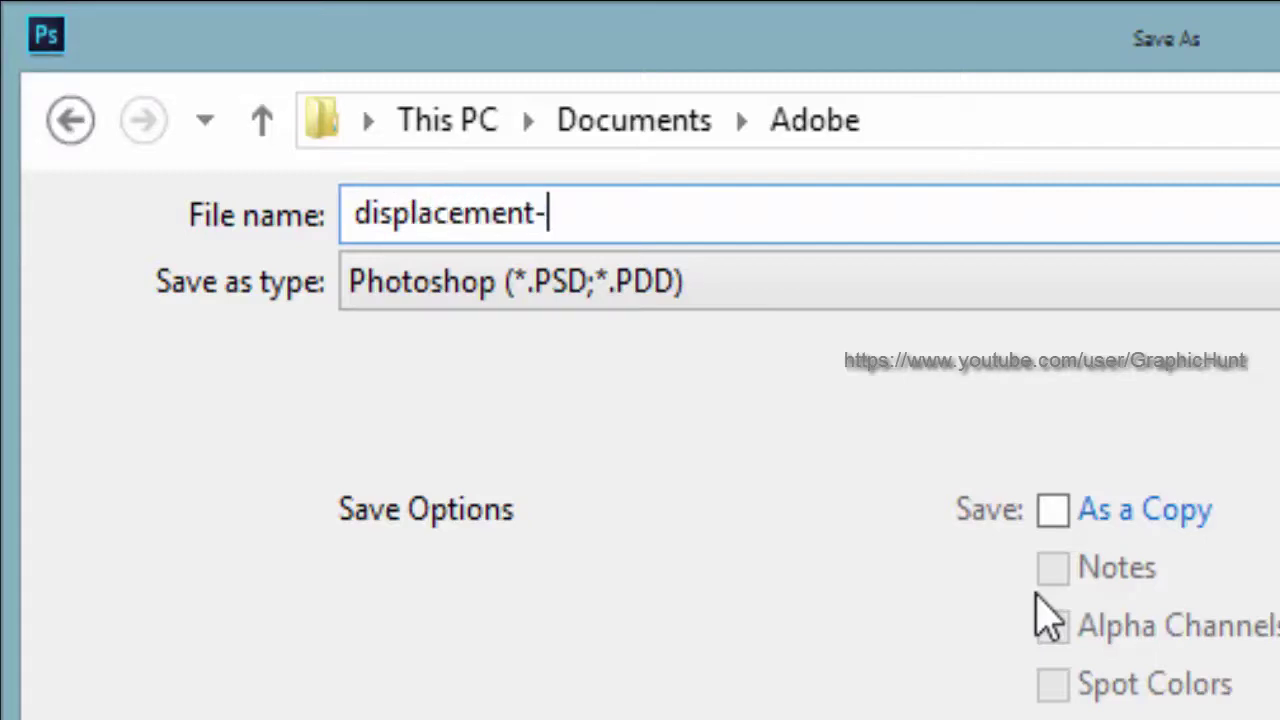
{"action": "type", "text": "map"}
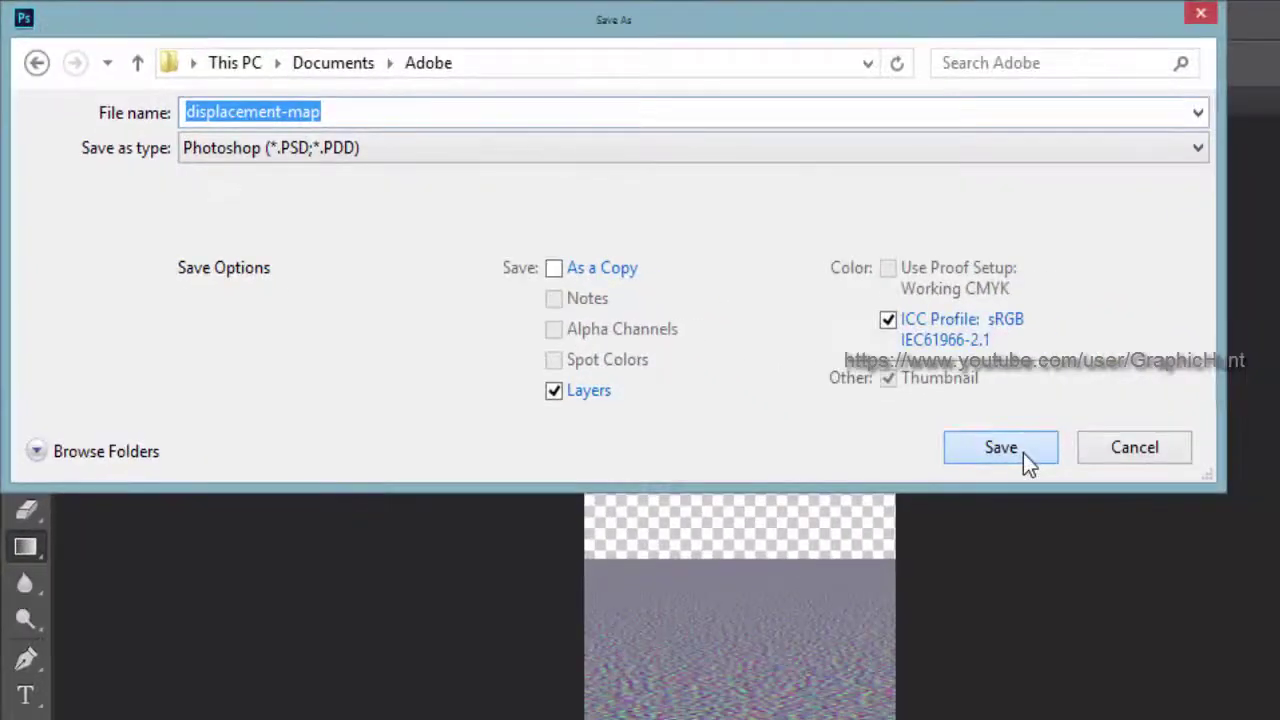
{"action": "left_click", "coordinate": [1000, 447]}
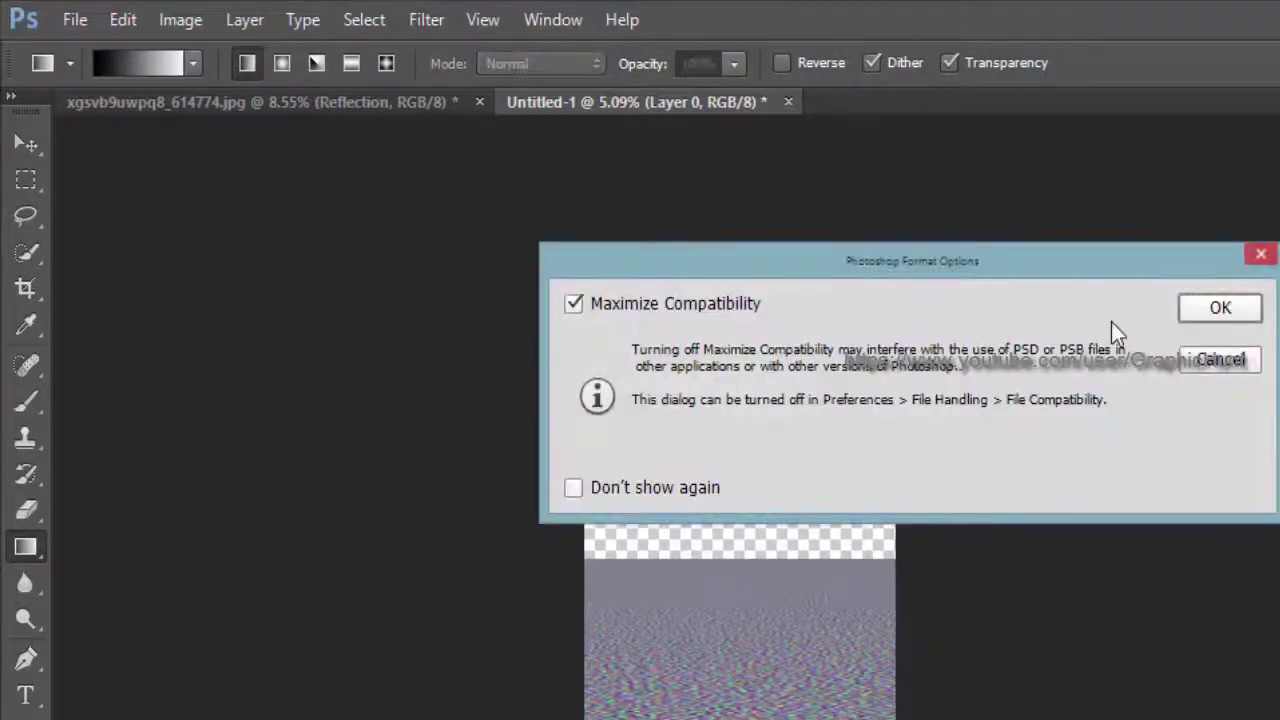
{"action": "left_click", "coordinate": [1207, 309]}
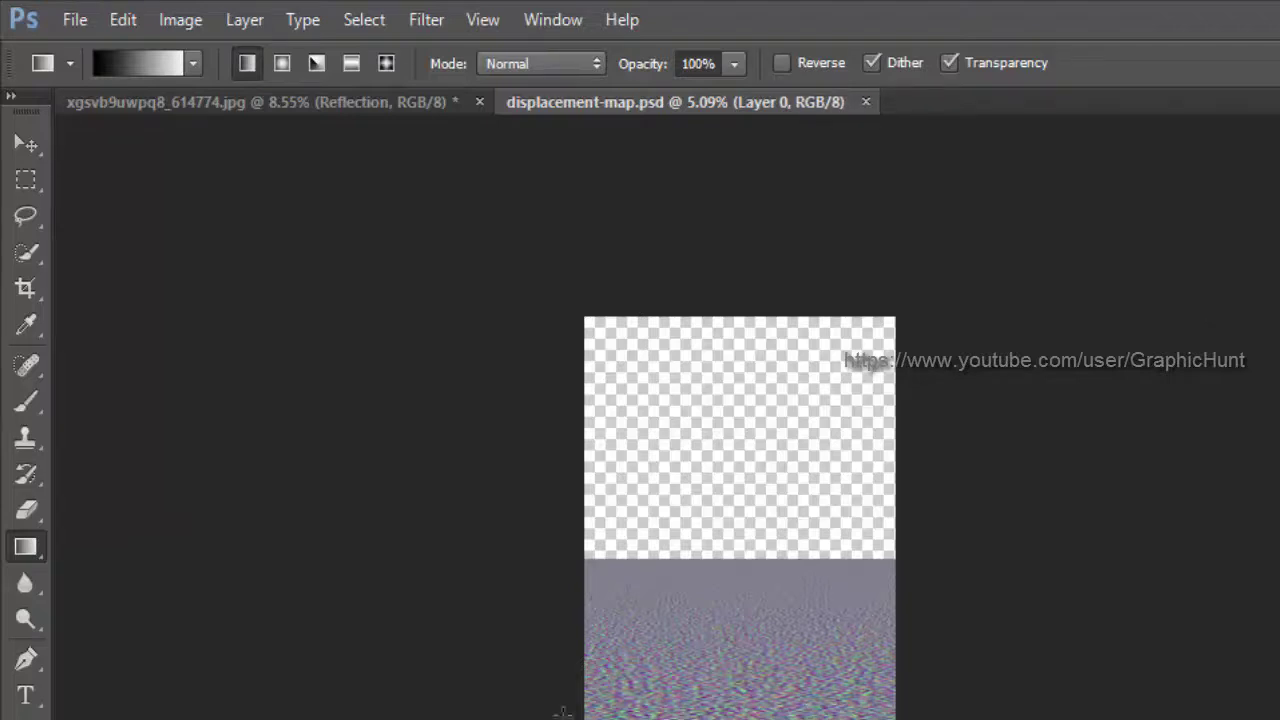
In the photo document, apply the Displace filter to the Reflection layer with horizontal scale 10 and vertical scale 80, using displacement-map.psd as the map
{"action": "left_click", "coordinate": [315, 118]}
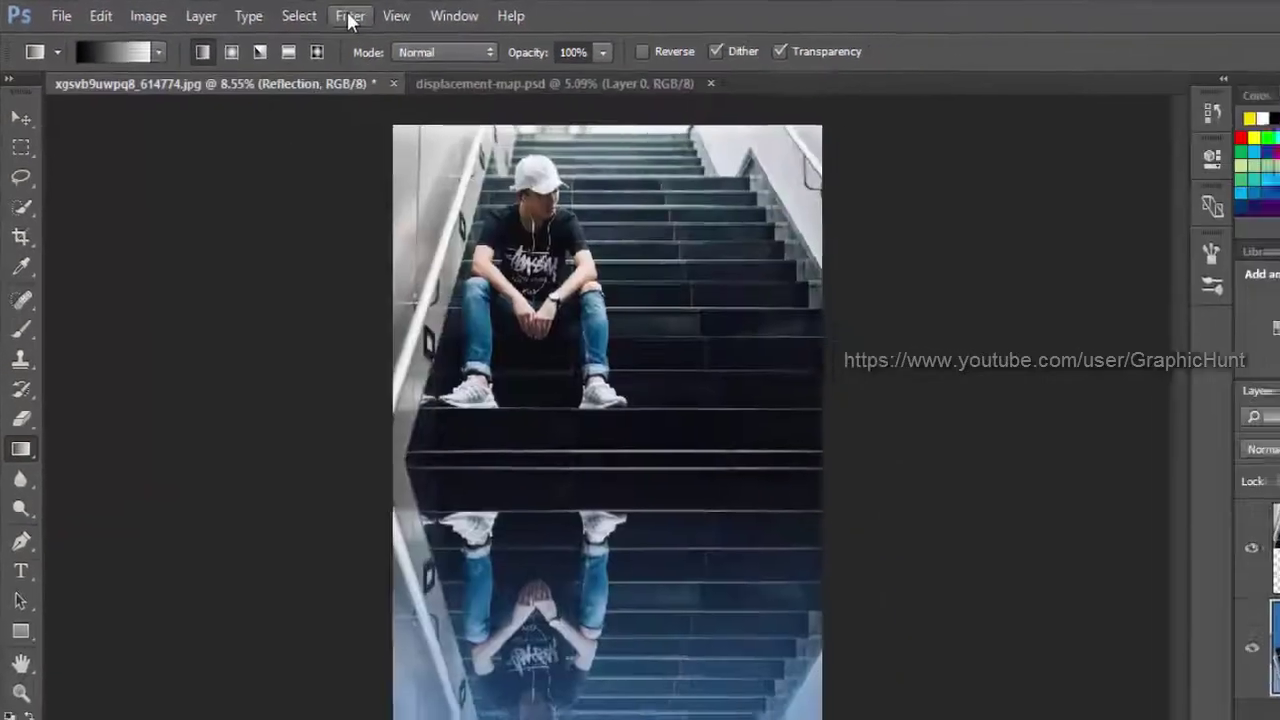
{"action": "left_click", "coordinate": [413, 19]}
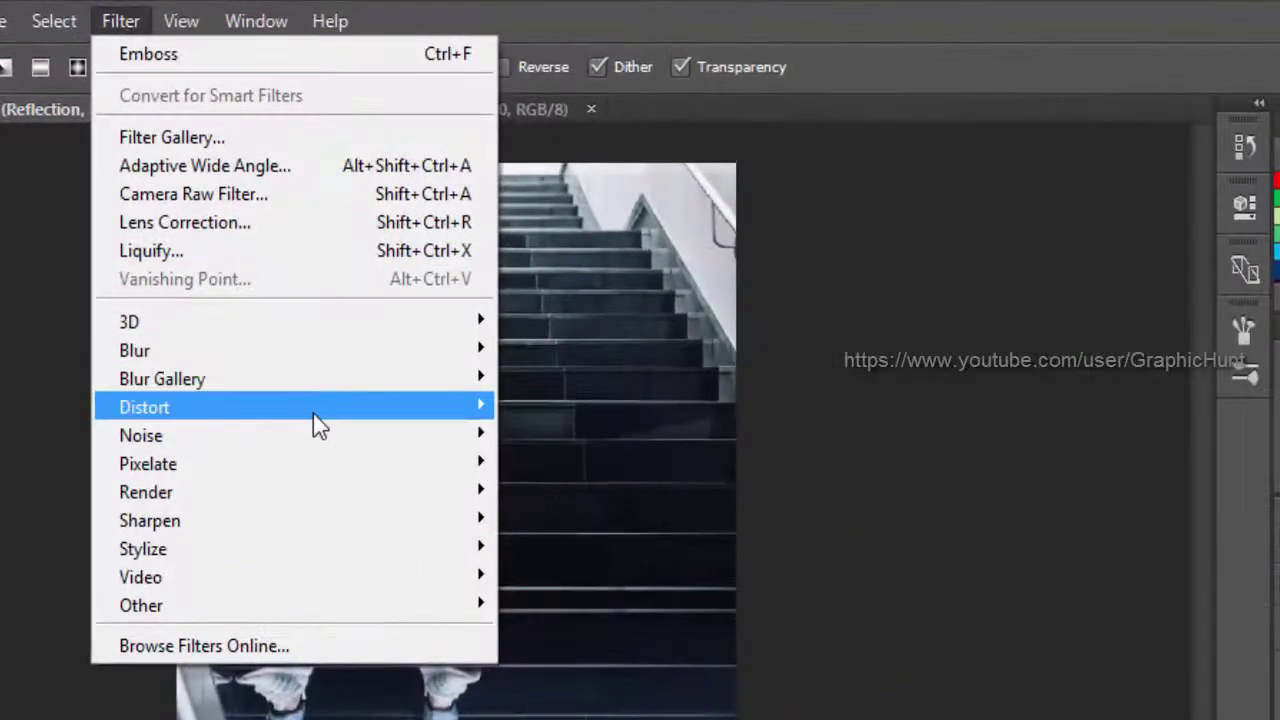
{"action": "mouse_move", "coordinate": [313, 413]}
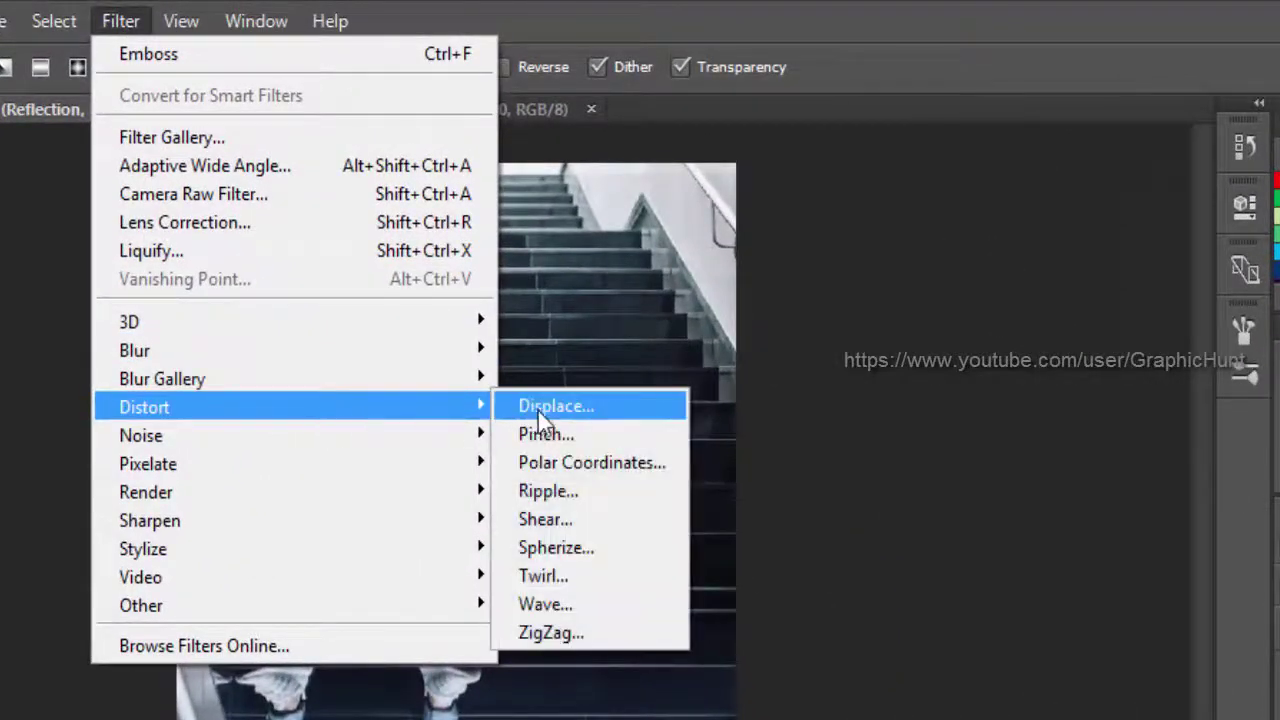
{"action": "left_click", "coordinate": [541, 410]}
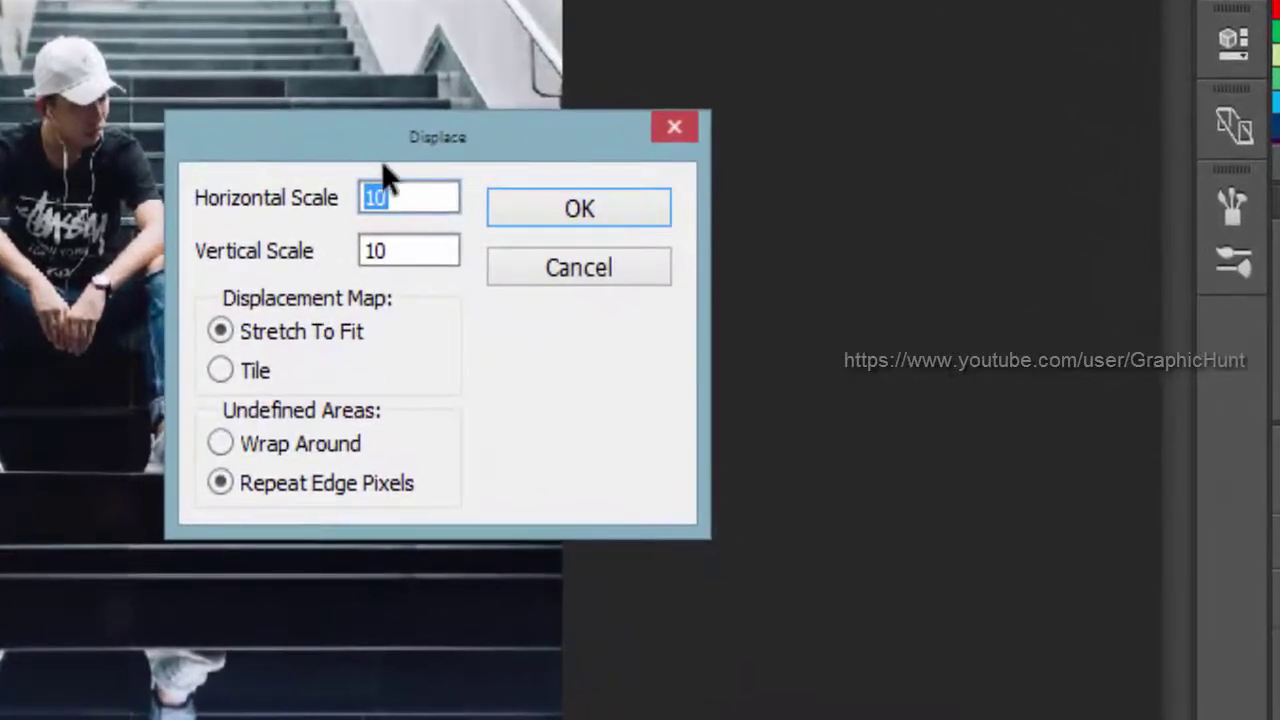
{"action": "left_click_drag", "start_coordinate": [381, 158], "coordinate": [608, 261]}
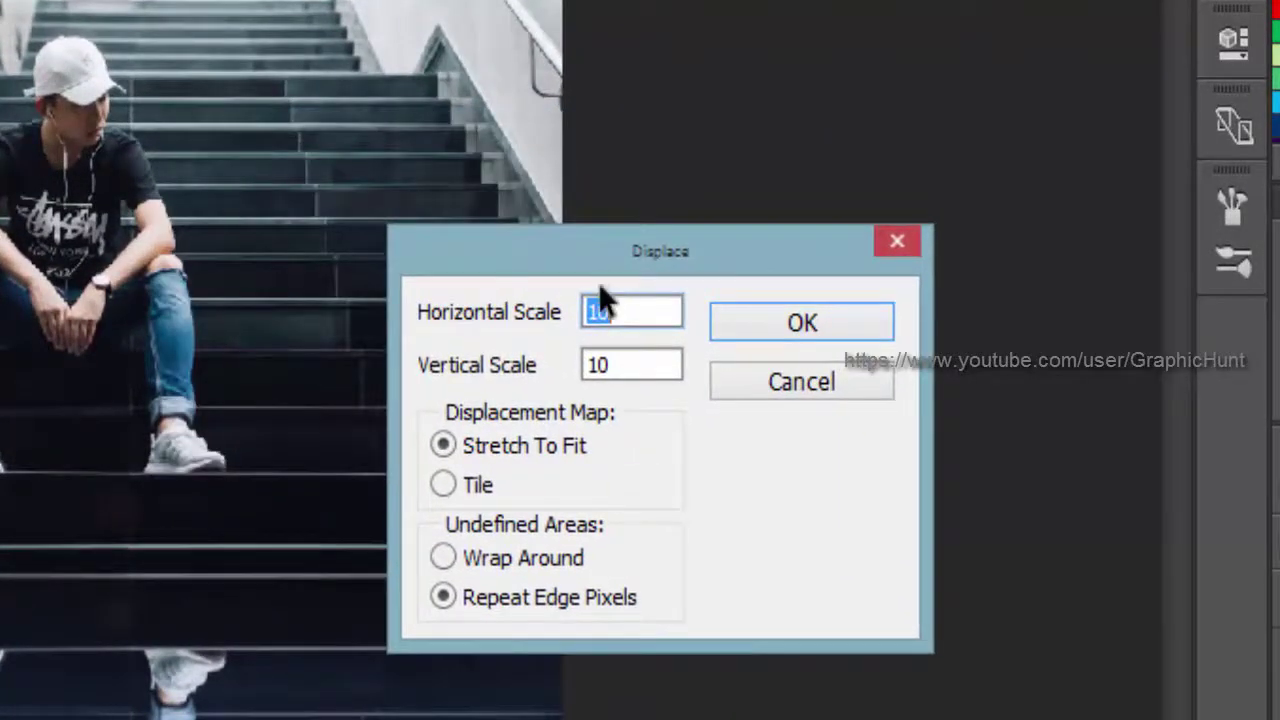
{"action": "left_click", "coordinate": [603, 364]}
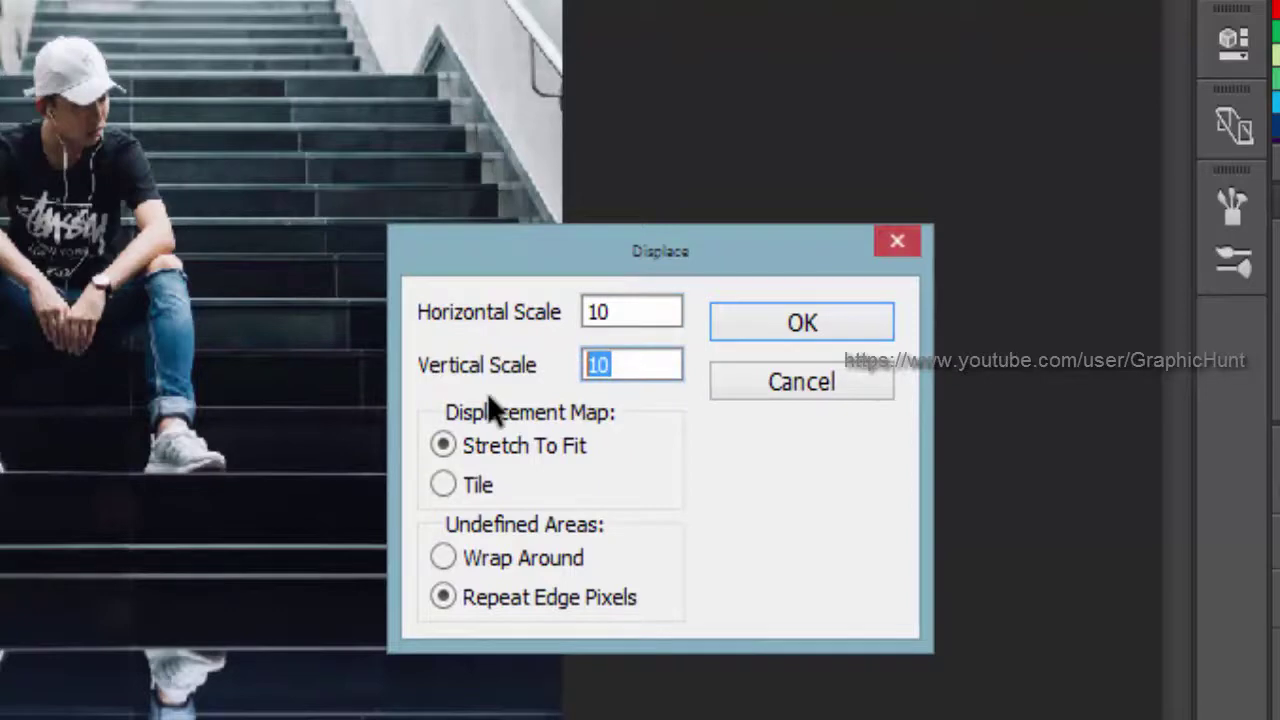
{"action": "type", "text": "80"}
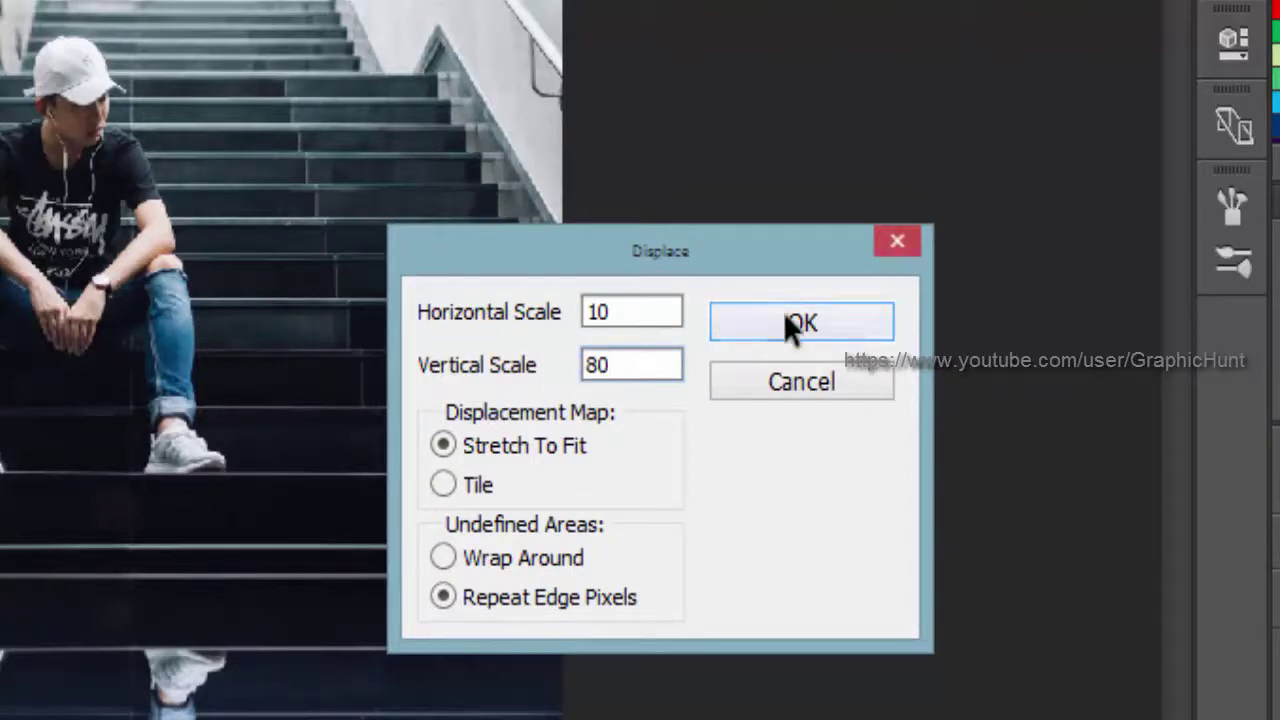
{"action": "key", "text": "ctrl+a"}
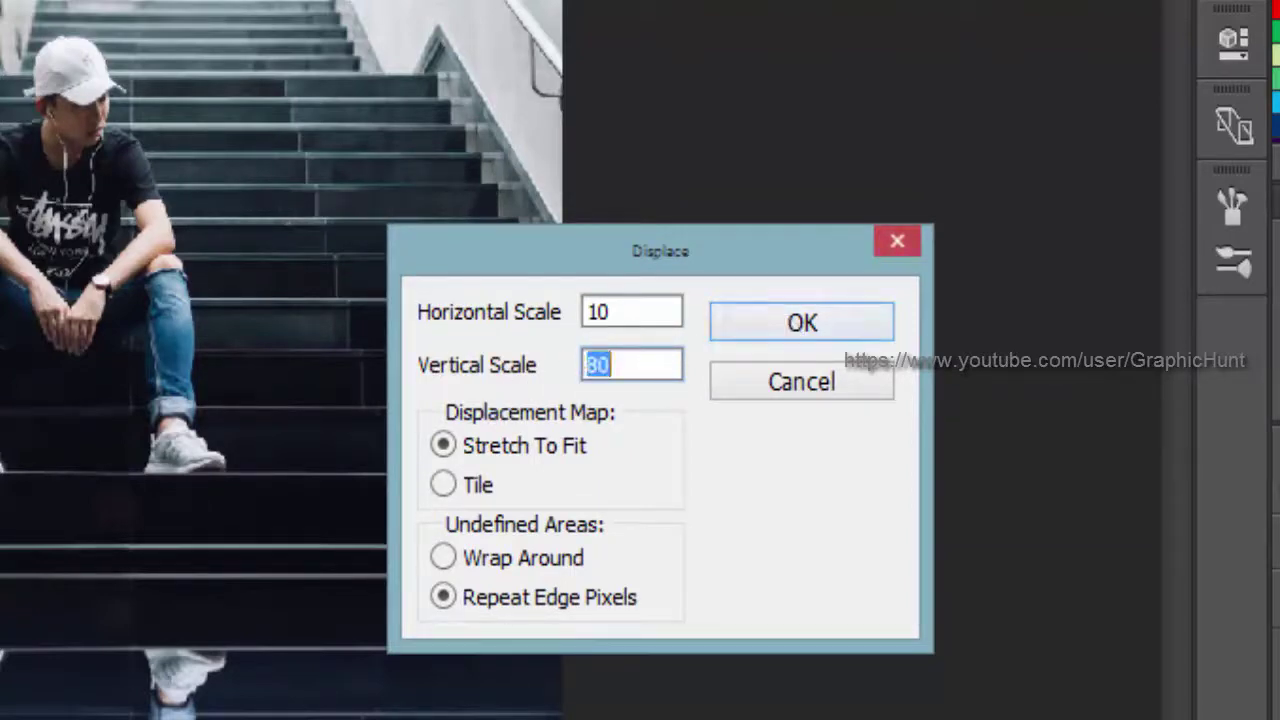
{"action": "left_click", "coordinate": [824, 314]}
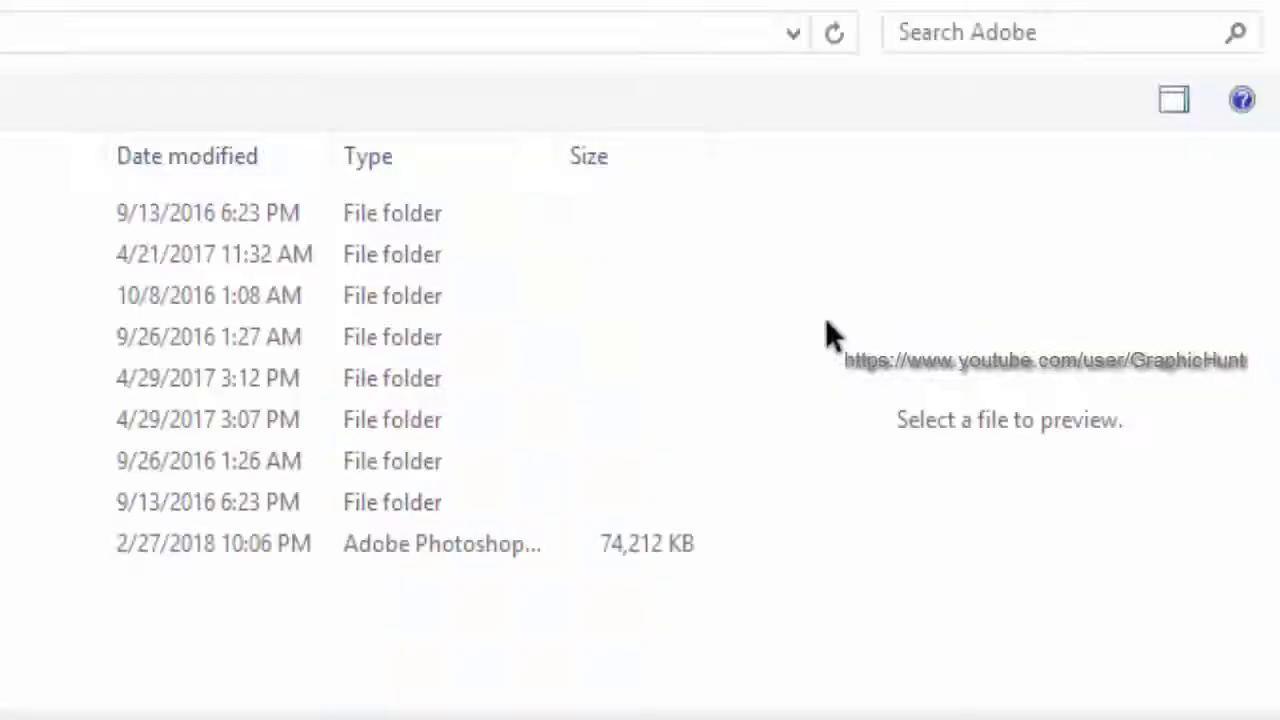
{"action": "left_click", "coordinate": [363, 574]}
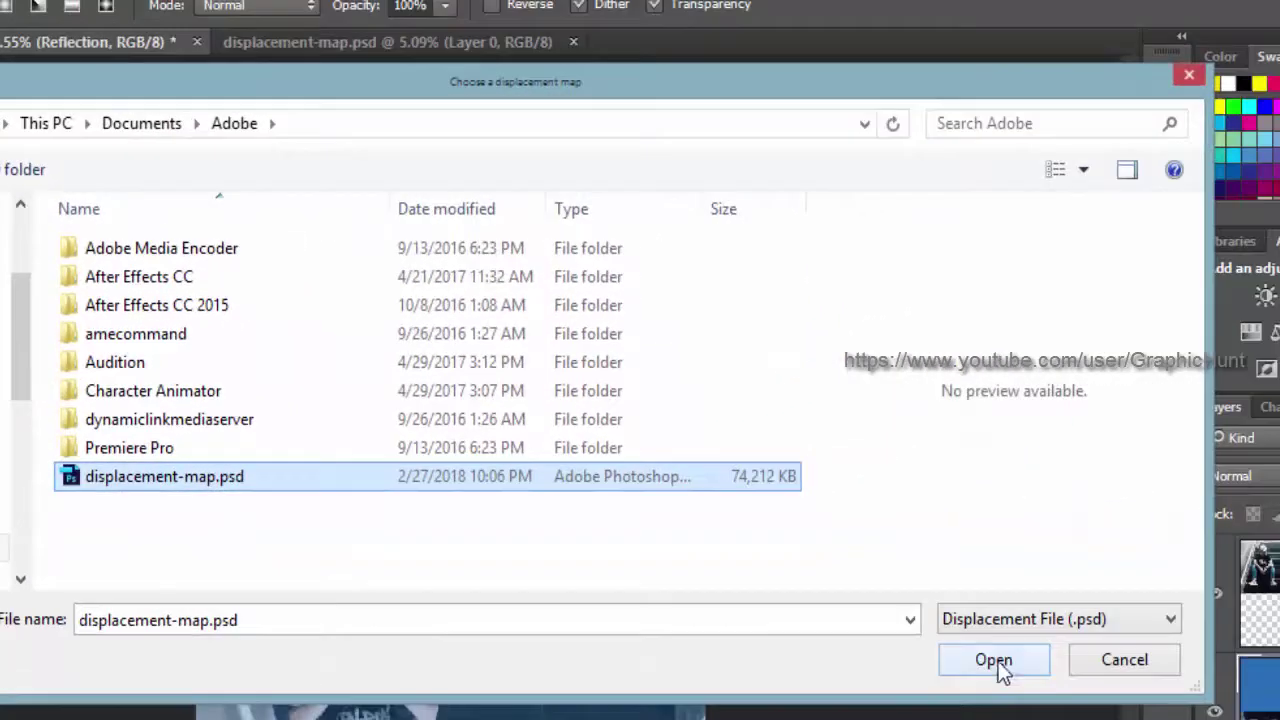
{"action": "left_click", "coordinate": [1279, 719]}
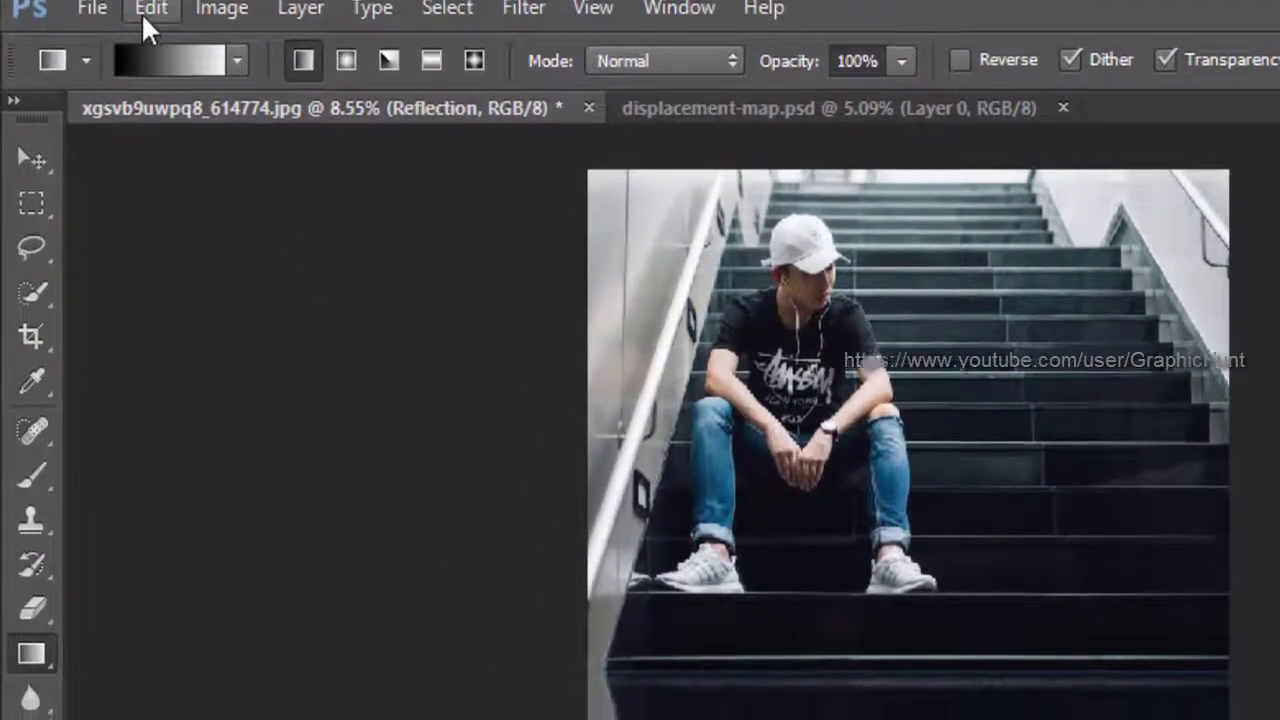
Stretch the Reflection layer slightly upward with Free Transform, keeping its bottom edge in place, and commit the transform
{"action": "left_click", "coordinate": [148, 26]}
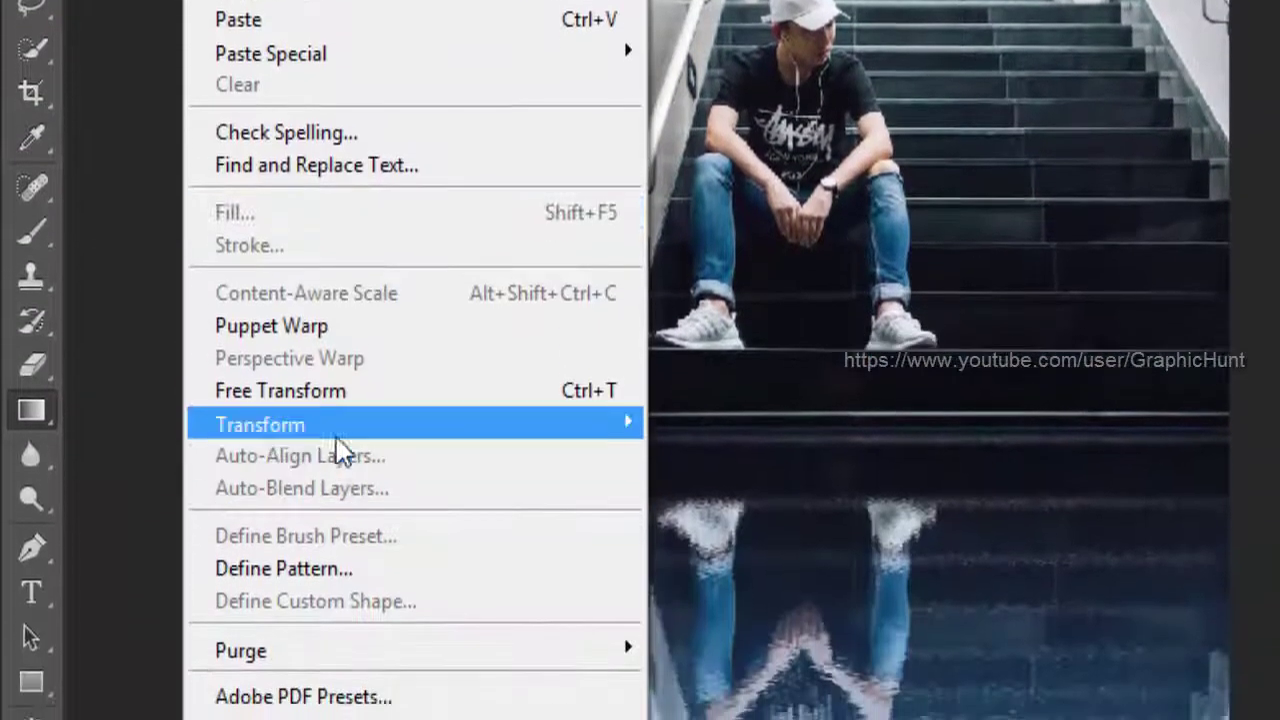
{"action": "left_click", "coordinate": [340, 400]}
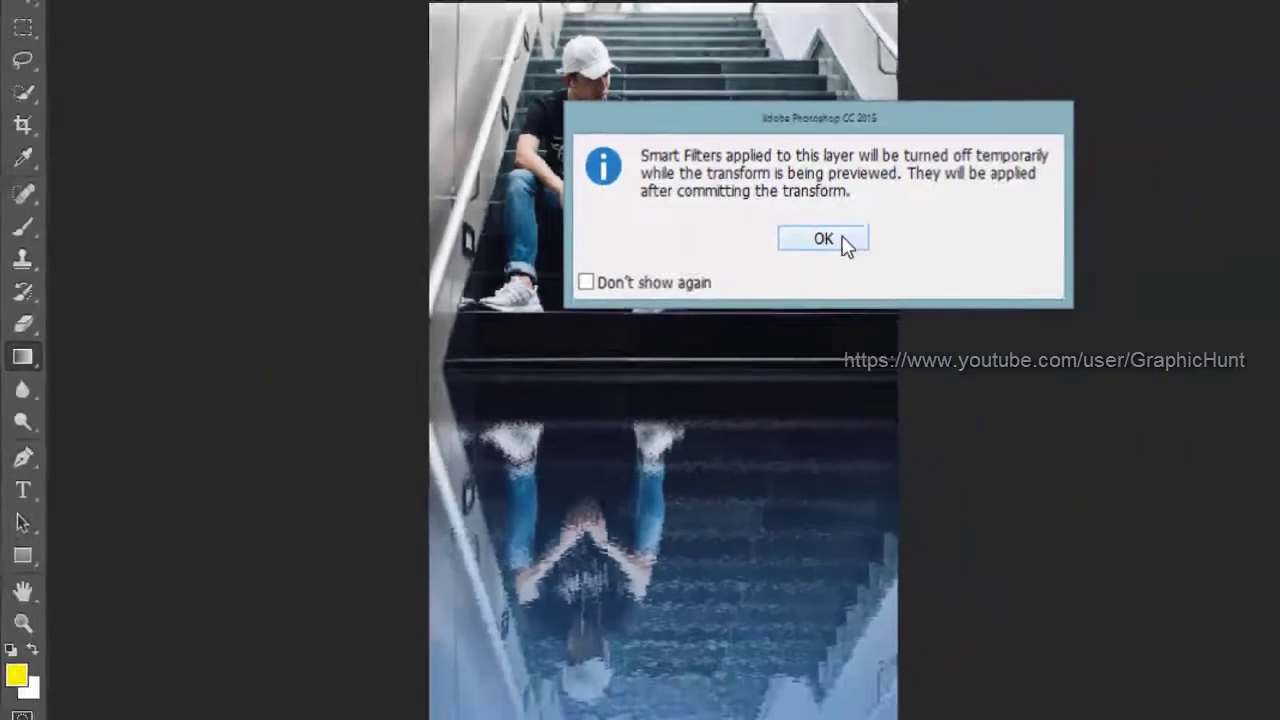
{"action": "left_click", "coordinate": [1155, 250]}
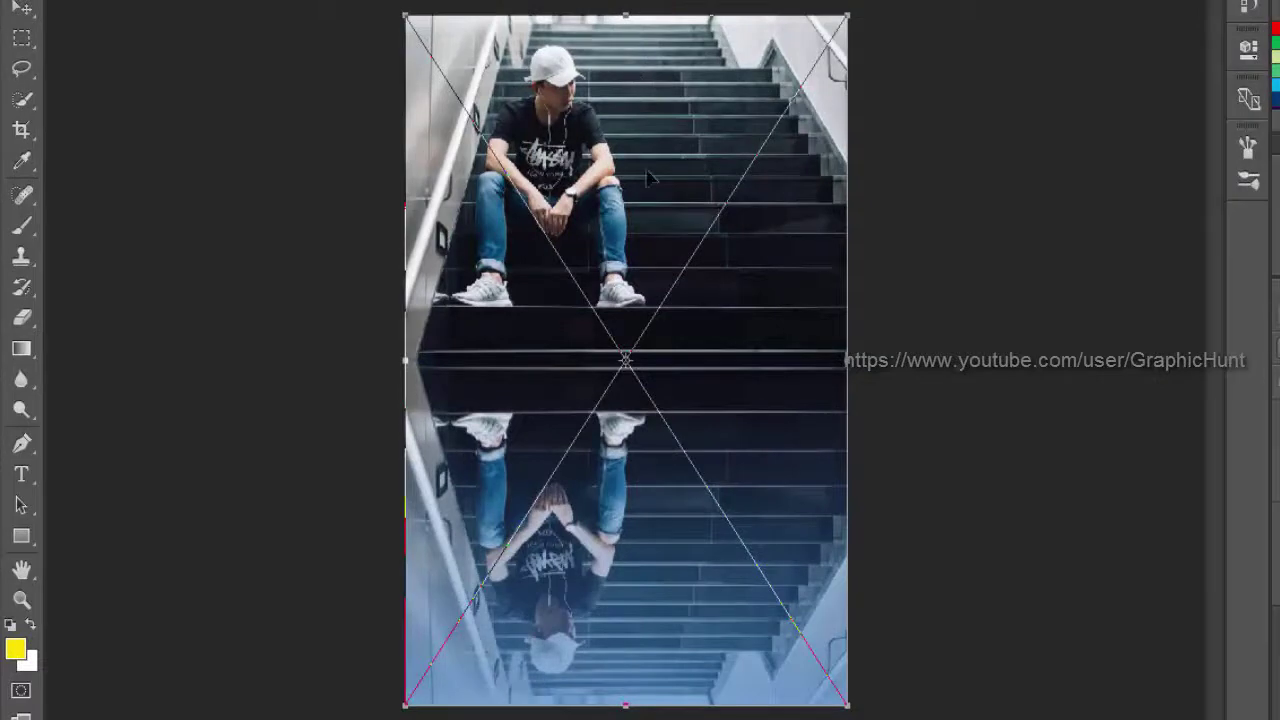
{"action": "key", "text": "ctrl+minus"}
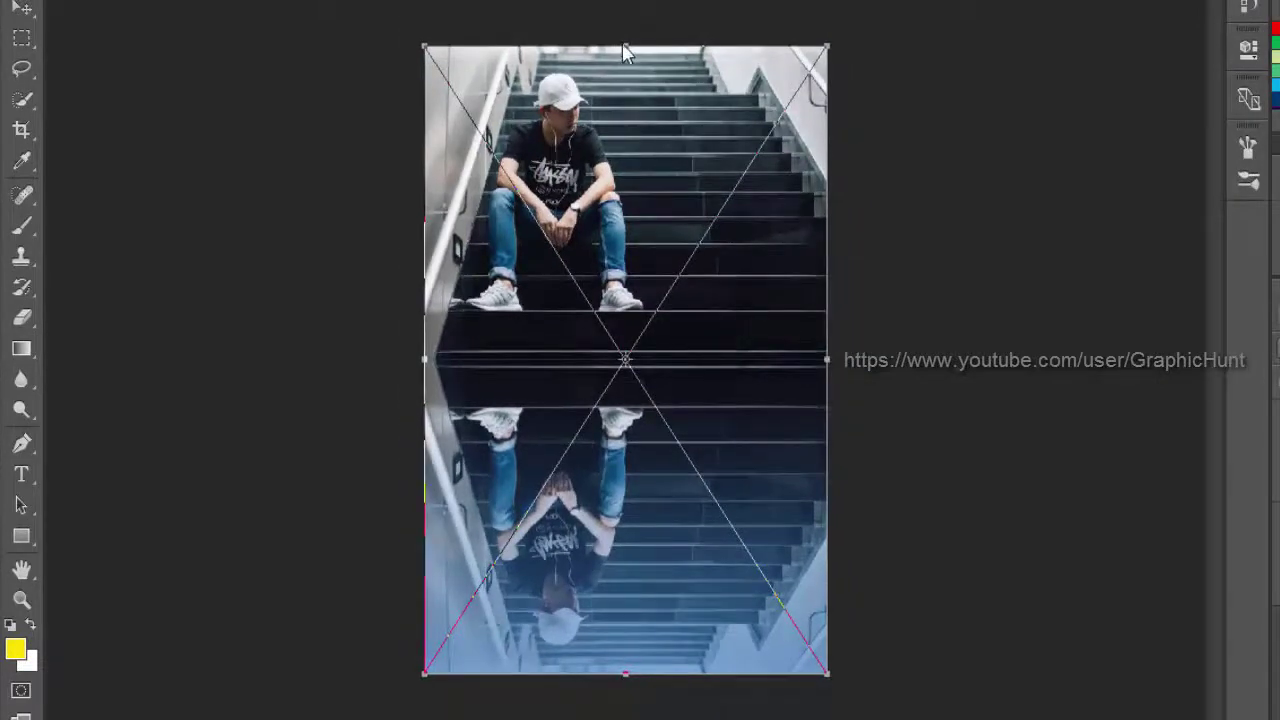
{"action": "left_click_drag", "start_coordinate": [627, 46], "coordinate": [680, 0]}
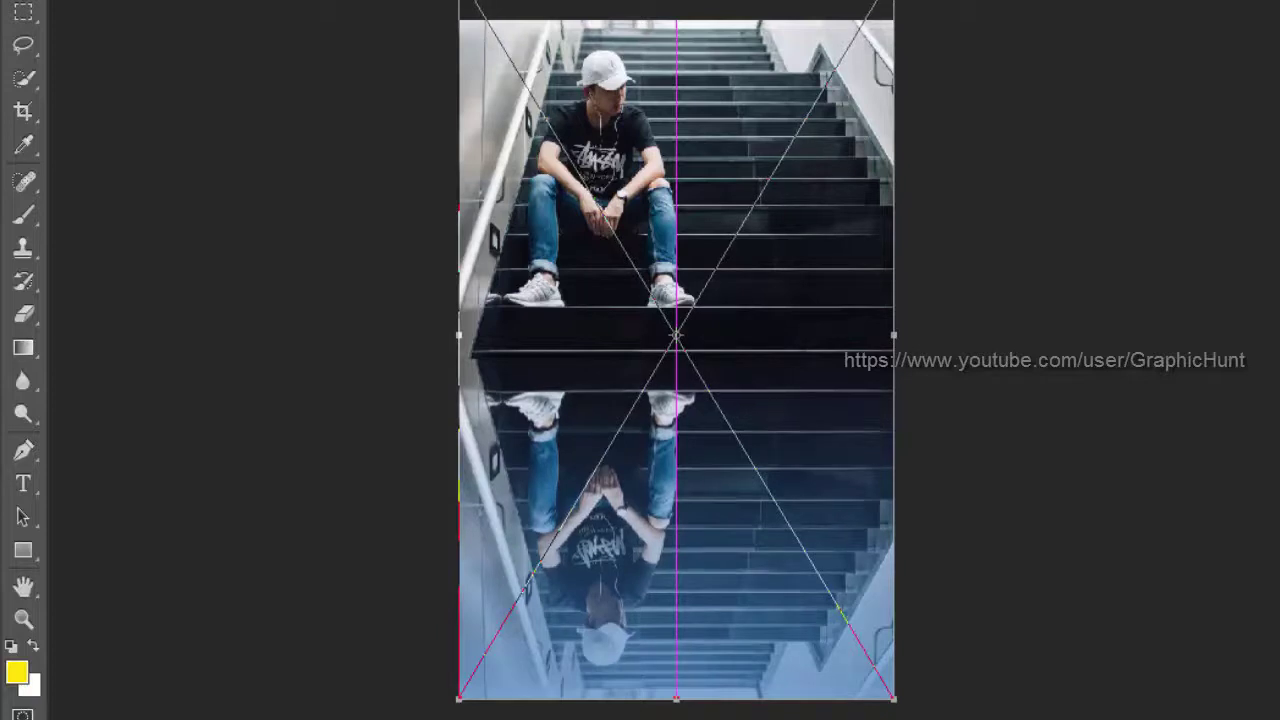
{"action": "left_click_drag", "start_coordinate": [680, 0], "coordinate": [680, 0]}
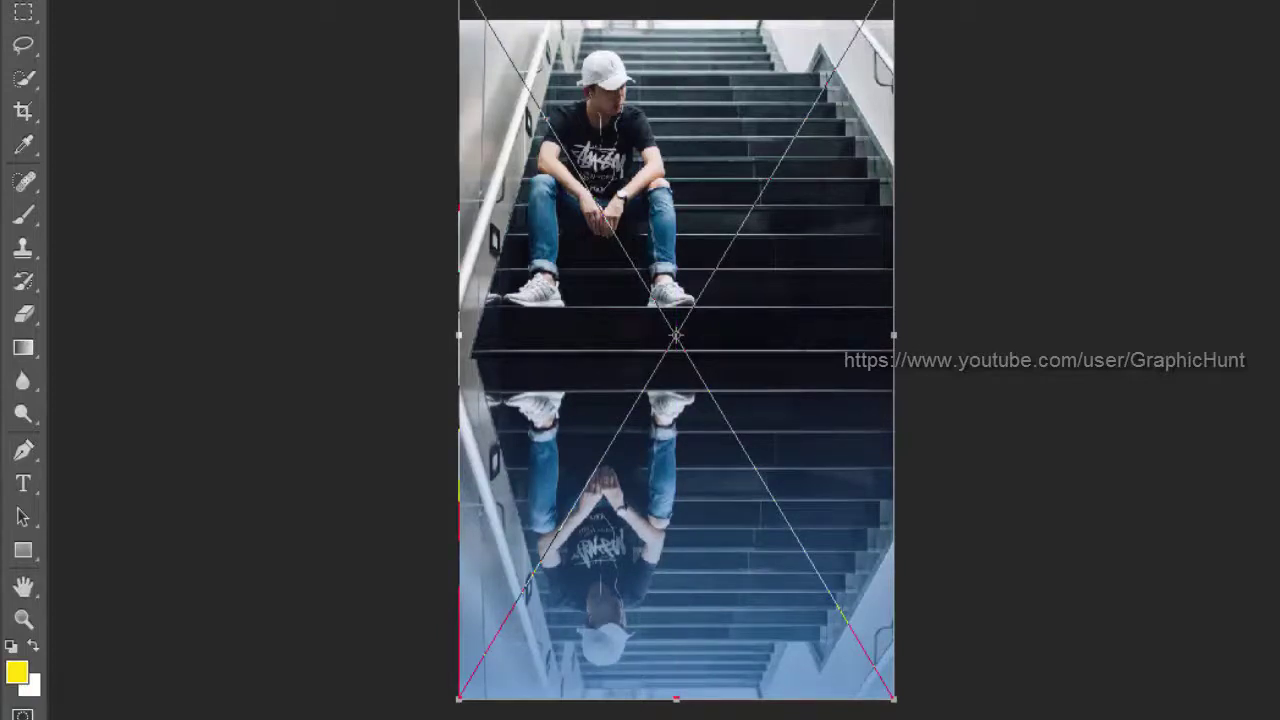
{"action": "key", "text": "g"}
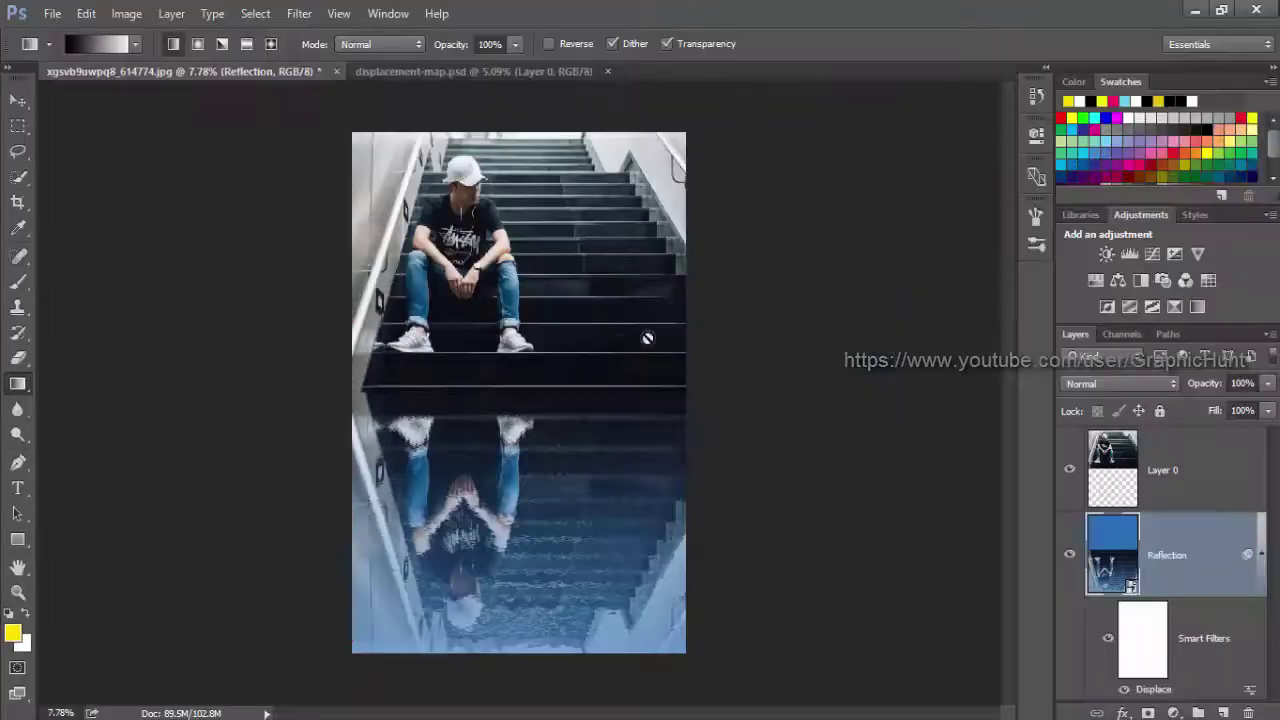
Free Transform the Reflection layer again and adjust its top edge to a height of about 104%
{"action": "left_click", "coordinate": [86, 13]}
{"action": "left_click", "coordinate": [190, 369]}
{"action": "left_click_drag", "start_coordinate": [519, 135], "coordinate": [634, 114]}
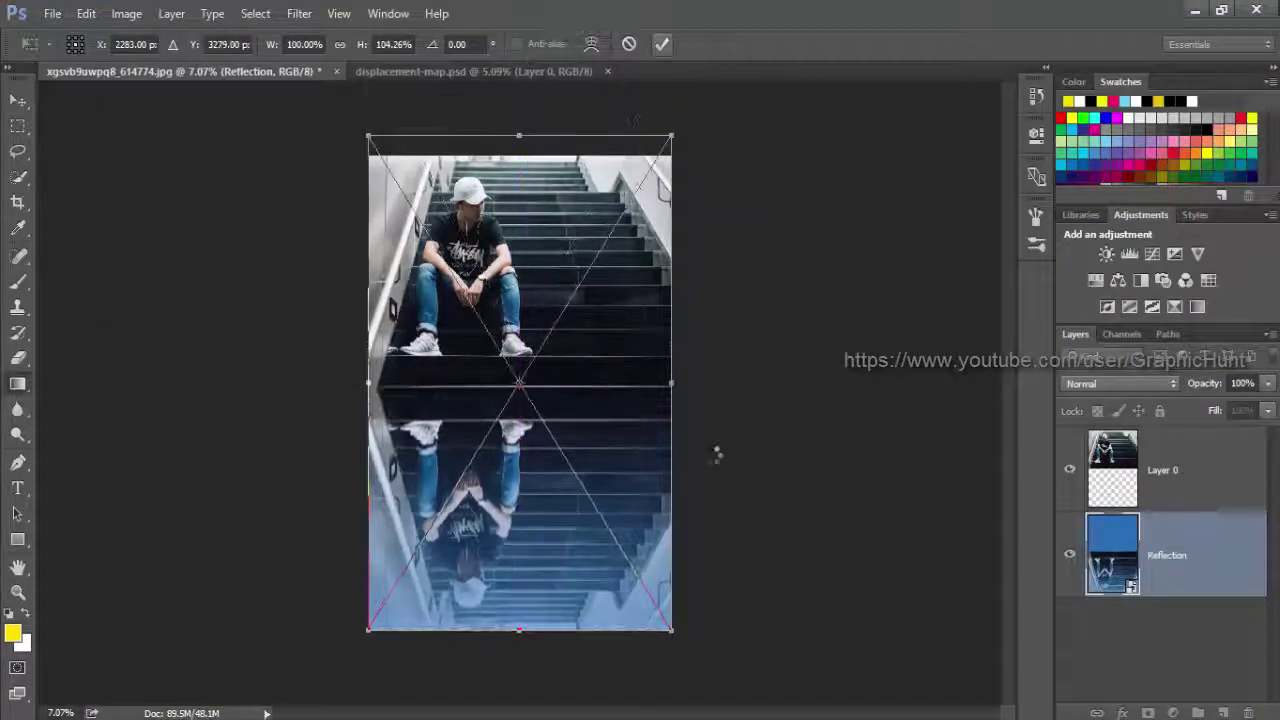